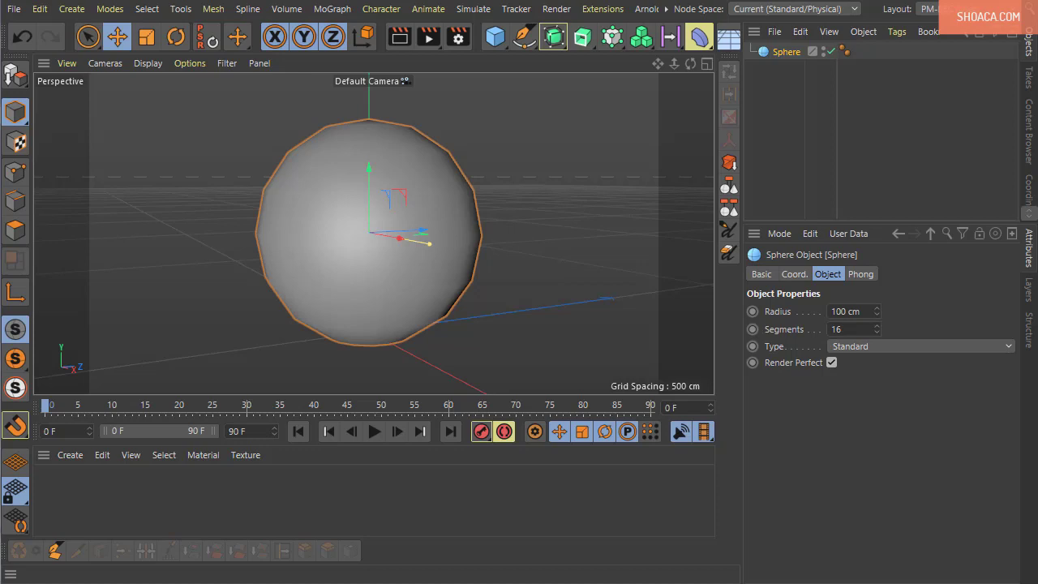
# Step: Convert the sphere to an editable polygon object in Polygon mode
pyautogui.moveTo(580, 367)
pyautogui.keyDown('alt'); pyautogui.mouseDown()
pyautogui.moveTo(542, 392)
pyautogui.moveTo(528, 309)
pyautogui.moveTo(508, 350)
pyautogui.moveTo(520, 334)
pyautogui.moveTo(542, 379)
pyautogui.mouseUp(); pyautogui.keyUp('alt')
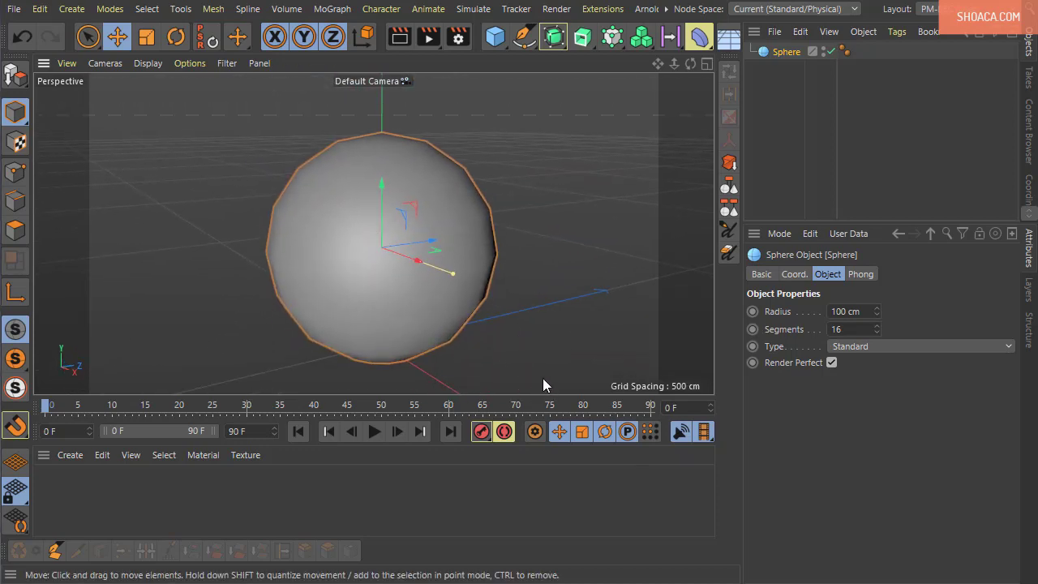
pyautogui.click(15, 75)
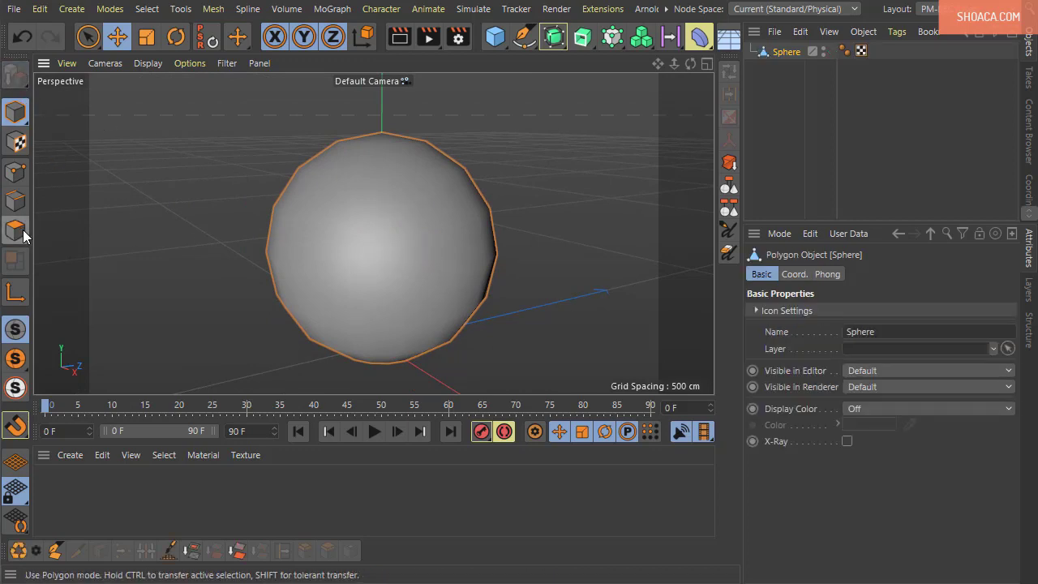
pyautogui.click(15, 231)
# Step: Select one polygon on the sphere's side and activate the Extrude tool
pyautogui.moveTo(204, 218)
pyautogui.keyDown('alt'); pyautogui.mouseDown()
pyautogui.moveTo(277, 277)
pyautogui.moveTo(289, 238)
pyautogui.moveTo(308, 288)
pyautogui.moveTo(357, 242)
pyautogui.mouseUp(); pyautogui.keyUp('alt')
pyautogui.click(362, 282)
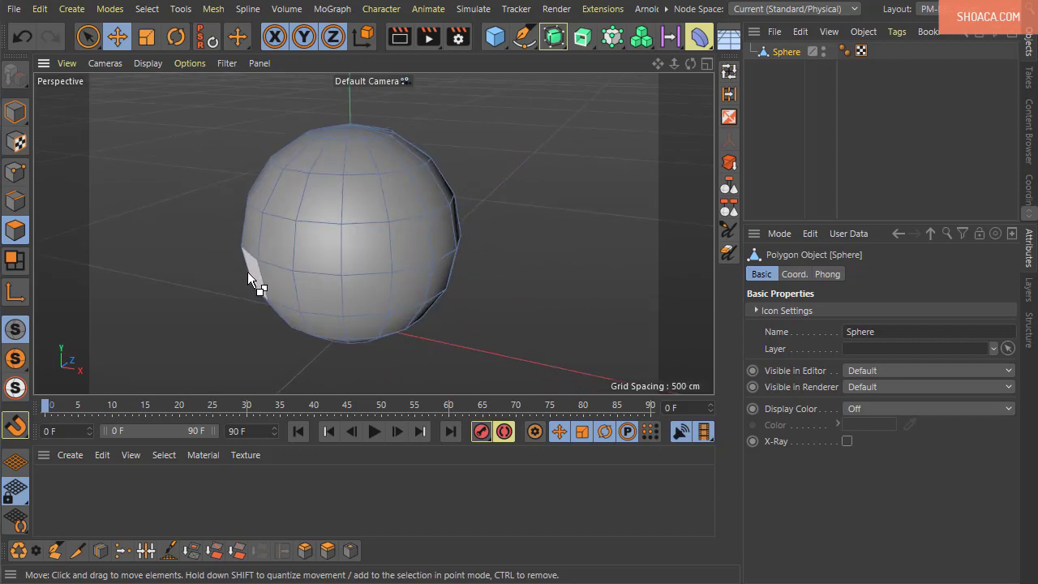
pyautogui.click(359, 240)
pyautogui.moveTo(271, 274)
pyautogui.keyDown('alt'); pyautogui.mouseDown()
pyautogui.moveTo(407, 256)
pyautogui.moveTo(390, 264)
pyautogui.moveTo(405, 167)
pyautogui.mouseUp(); pyautogui.keyUp('alt')
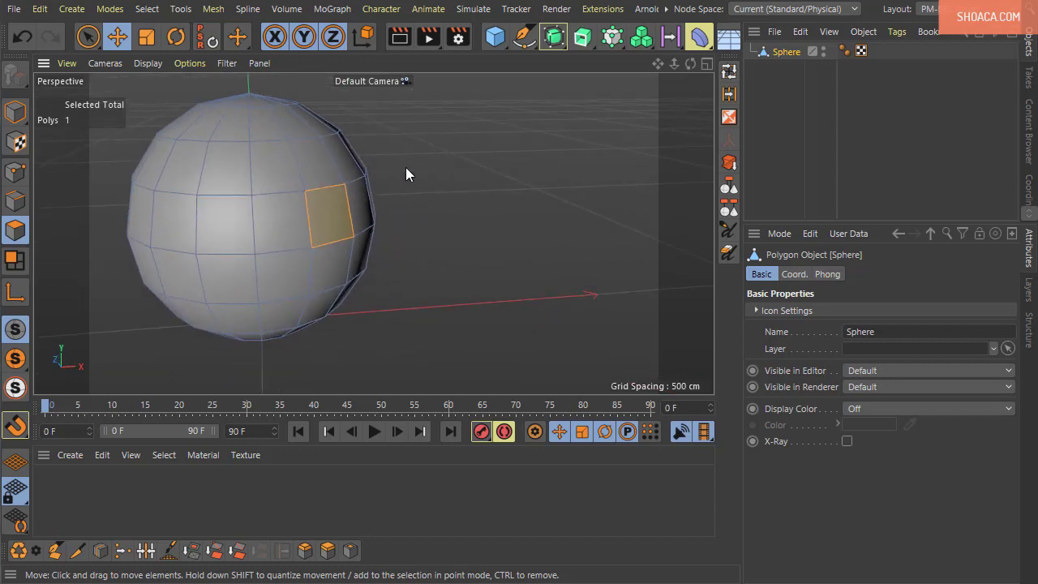
pyautogui.click(328, 551)
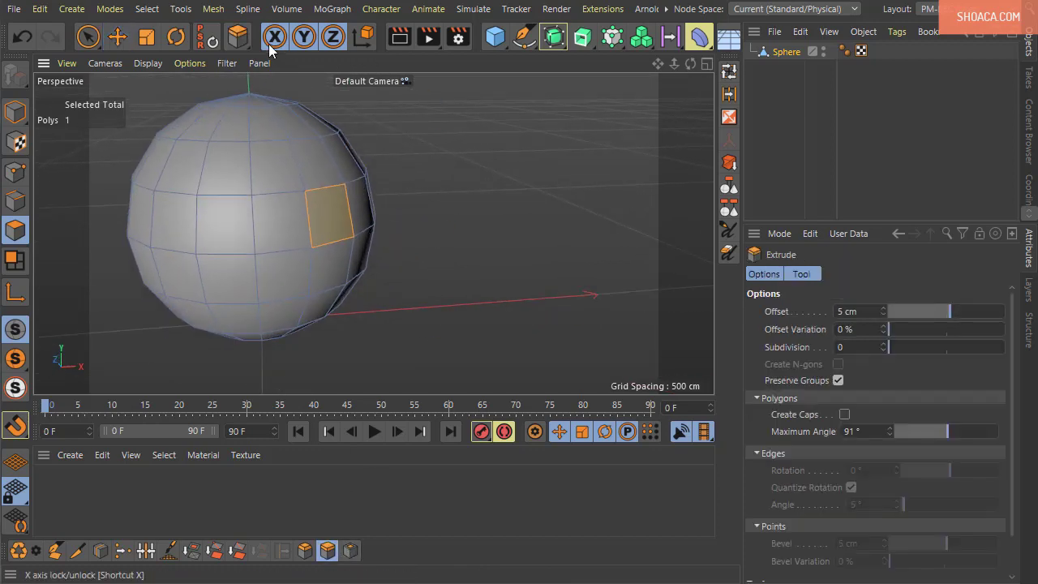
# Step: Extrude the selected face outward using Mesh > Extrude
pyautogui.click(214, 9)
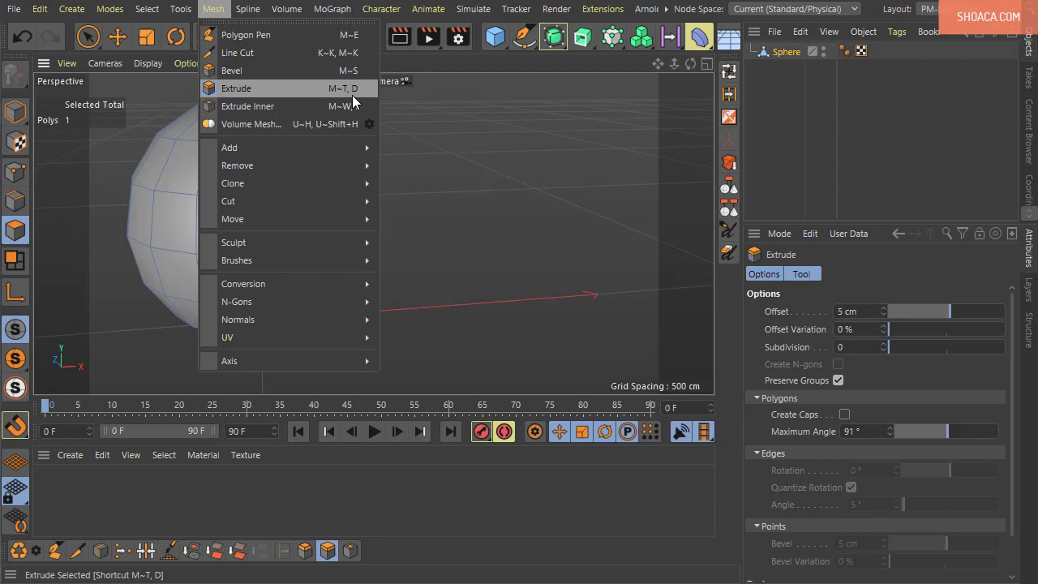
pyautogui.click(351, 89)
pyautogui.moveTo(475, 216)
pyautogui.mouseDown()
pyautogui.moveTo(560, 215)
pyautogui.moveTo(442, 195)
pyautogui.mouseUp()
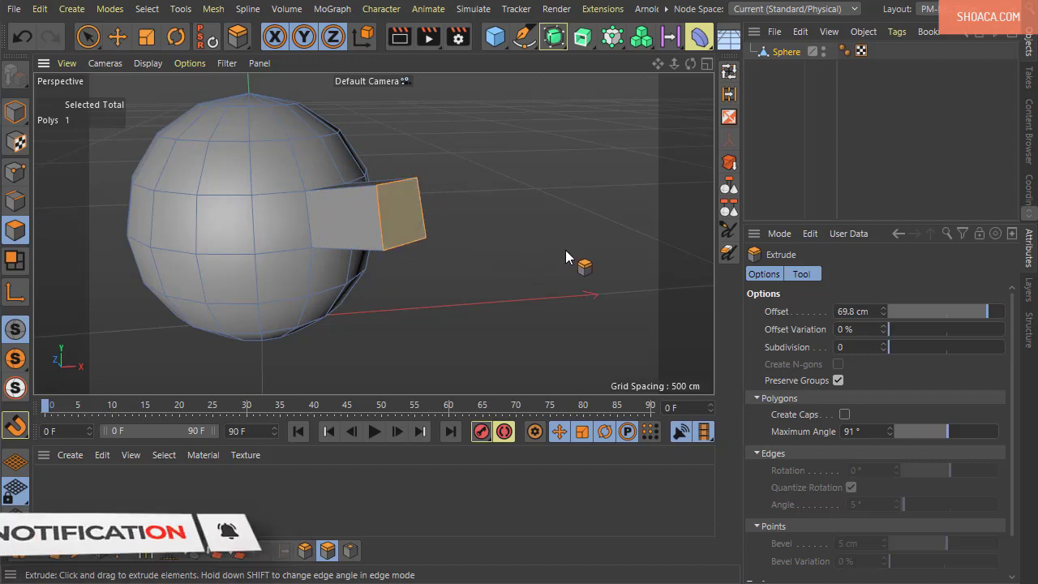
# Step: Turn on Polygon Normals display and orbit around the extruded face
pyautogui.click(156, 63)
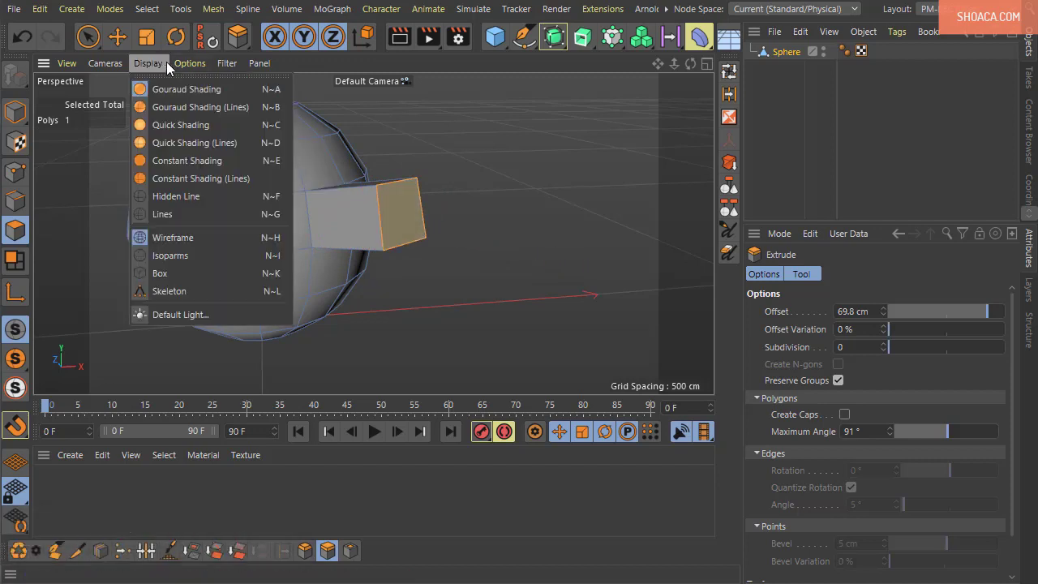
pyautogui.click(244, 391)
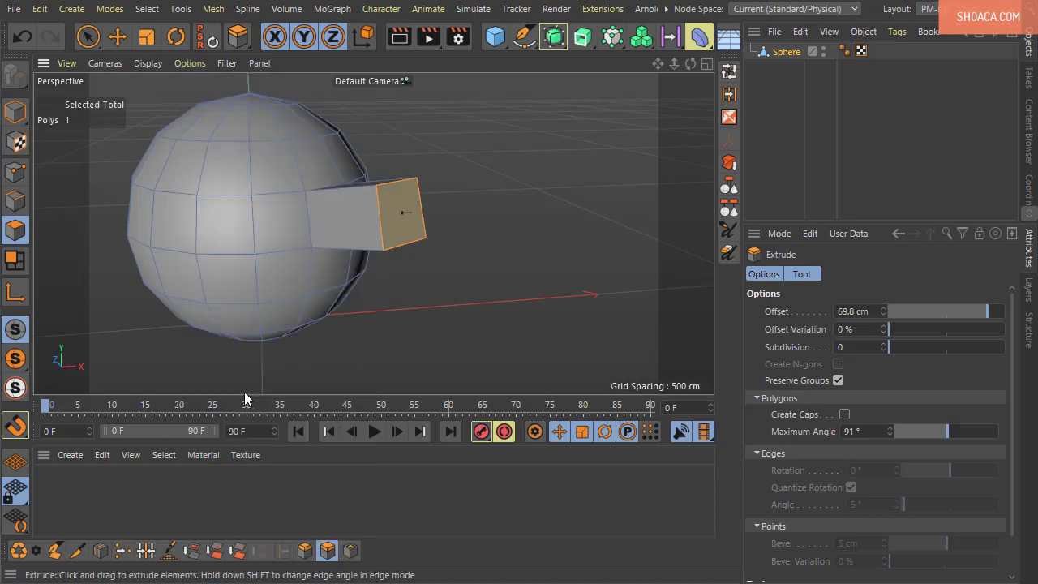
pyautogui.moveTo(539, 280)
pyautogui.keyDown('alt'); pyautogui.mouseDown()
pyautogui.moveTo(493, 303)
pyautogui.moveTo(519, 297)
pyautogui.moveTo(445, 229)
pyautogui.moveTo(493, 216)
pyautogui.moveTo(510, 306)
pyautogui.moveTo(430, 274)
pyautogui.mouseUp(); pyautogui.keyUp('alt')
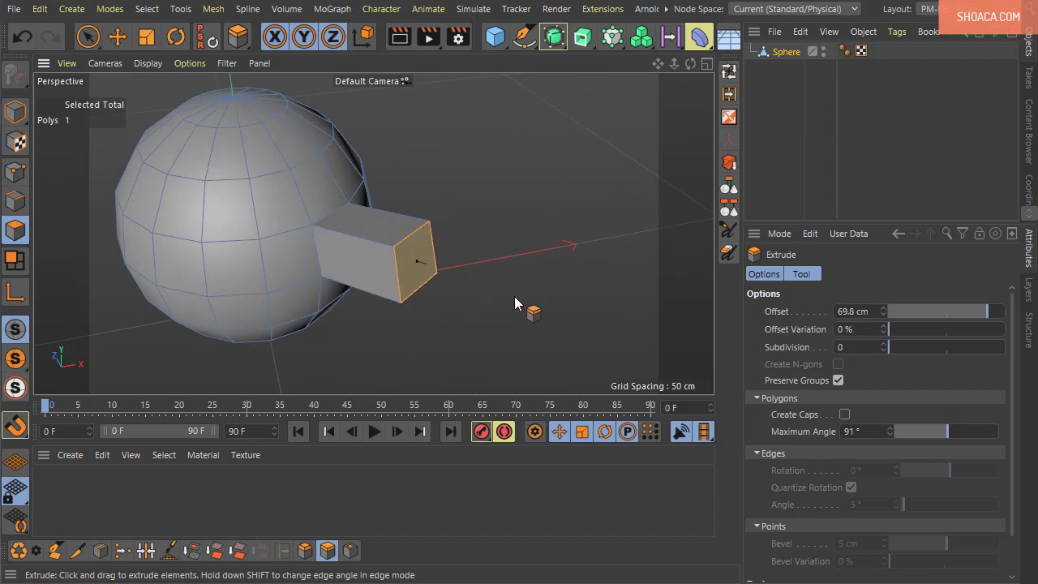
pyautogui.moveTo(459, 287)
pyautogui.keyDown('alt'); pyautogui.mouseDown()
pyautogui.moveTo(454, 226)
pyautogui.moveTo(450, 249)
pyautogui.moveTo(474, 293)
pyautogui.mouseUp(); pyautogui.keyUp('alt')
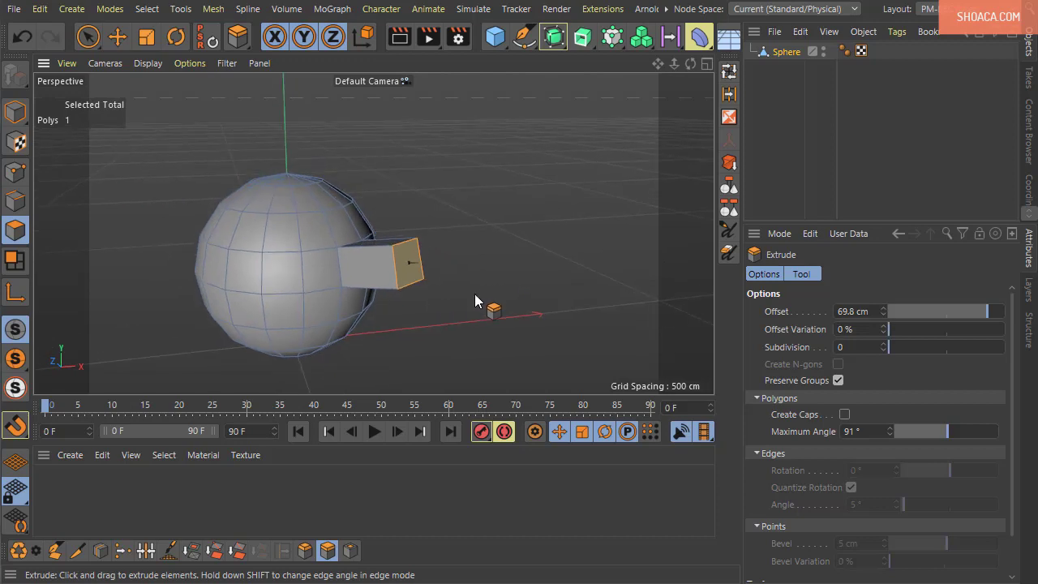
# Step: Set the extrude offset to 70.1 cm, undo the extrusion, and select all 128 polygons
pyautogui.moveTo(947, 312)
pyautogui.mouseDown()
pyautogui.moveTo(982, 317)
pyautogui.moveTo(922, 317)
pyautogui.moveTo(1001, 323)
pyautogui.moveTo(990, 319)
pyautogui.mouseUp()
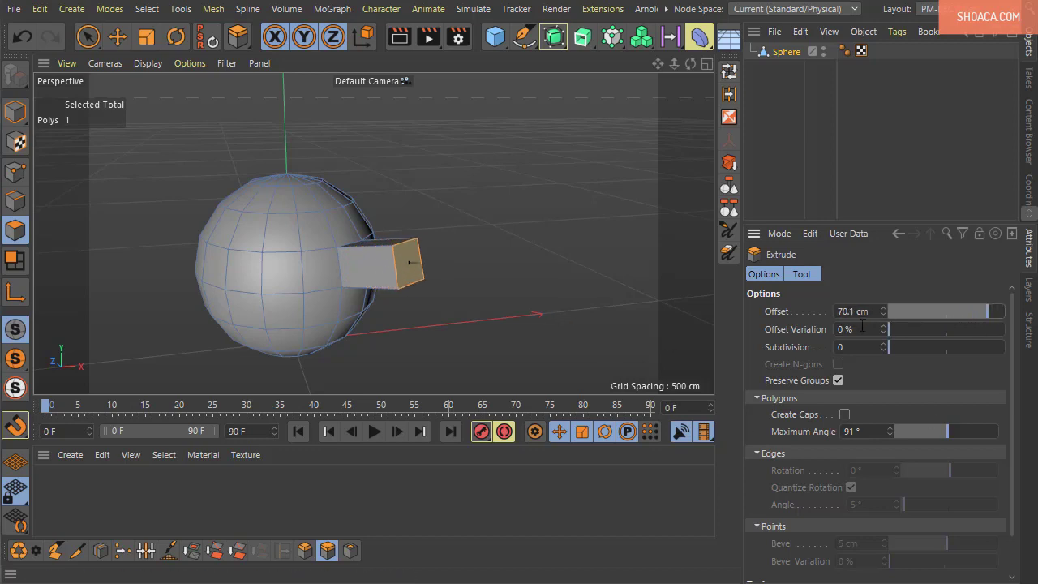
pyautogui.hotkey('ctrl', 'z')
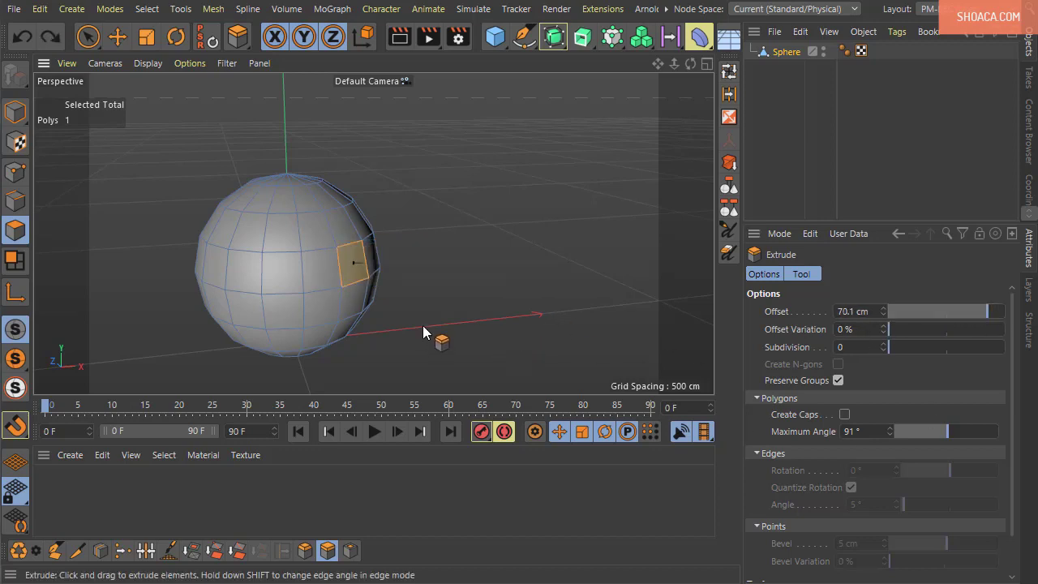
pyautogui.hotkey('ctrl', 'a')
# Step: Inspect the selected sphere up close, then hide the Polygon Normals display
pyautogui.keyDown('alt'); pyautogui.moveTo(422, 325); pyautogui.dragTo(339, 250); pyautogui.keyUp('alt')
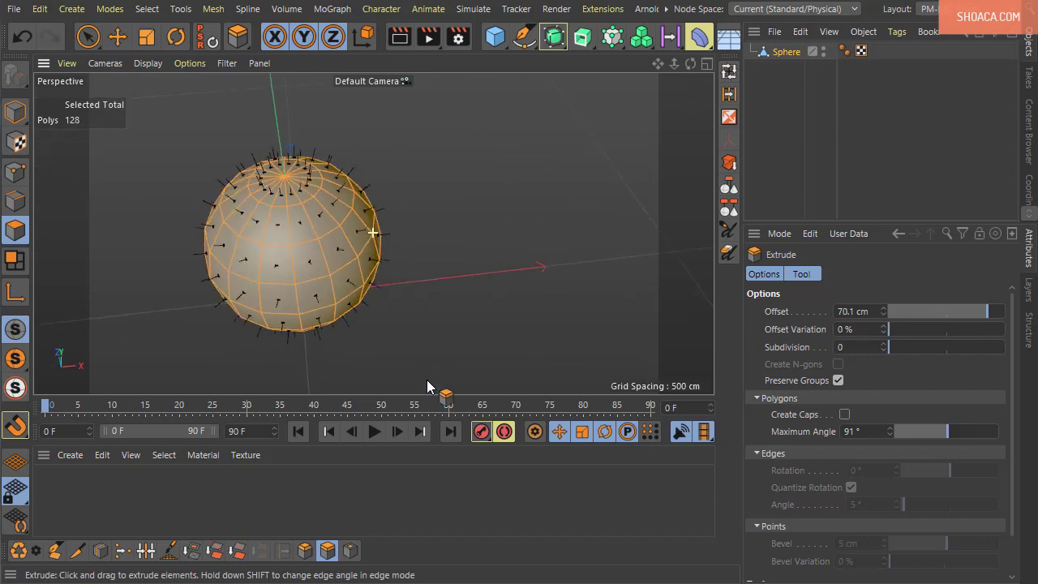
pyautogui.scroll(5, 339, 250)
pyautogui.moveTo(210, 175)
pyautogui.keyDown('alt'); pyautogui.mouseDown()
pyautogui.moveTo(208, 334)
pyautogui.moveTo(391, 196)
pyautogui.moveTo(398, 239)
pyautogui.moveTo(489, 185)
pyautogui.moveTo(470, 324)
pyautogui.moveTo(454, 267)
pyautogui.mouseUp(); pyautogui.keyUp('alt')
pyautogui.keyDown('alt'); pyautogui.moveTo(493, 203); pyautogui.dragTo(494, 235); pyautogui.keyUp('alt')
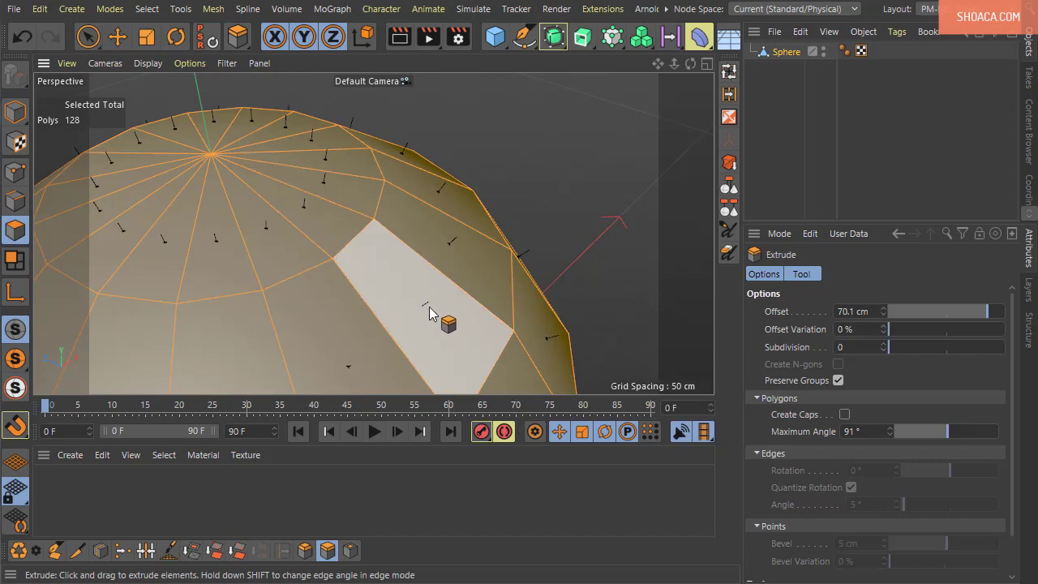
pyautogui.scroll(-3, 396, 276)
pyautogui.scroll(-3, 398, 327)
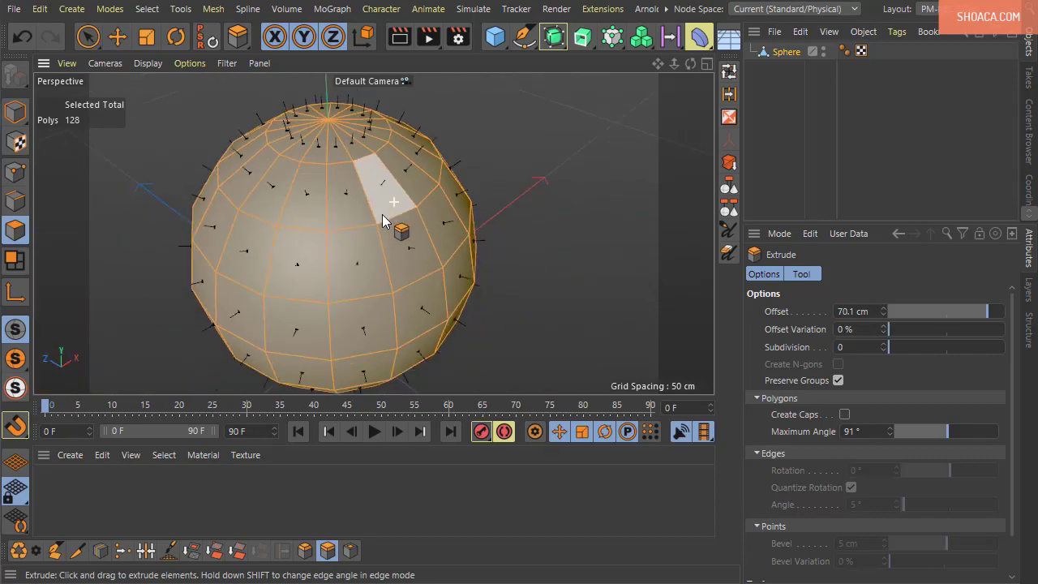
pyautogui.moveTo(382, 214)
pyautogui.keyDown('alt'); pyautogui.mouseDown()
pyautogui.moveTo(394, 218)
pyautogui.moveTo(391, 185)
pyautogui.moveTo(377, 243)
pyautogui.mouseUp(); pyautogui.keyUp('alt')
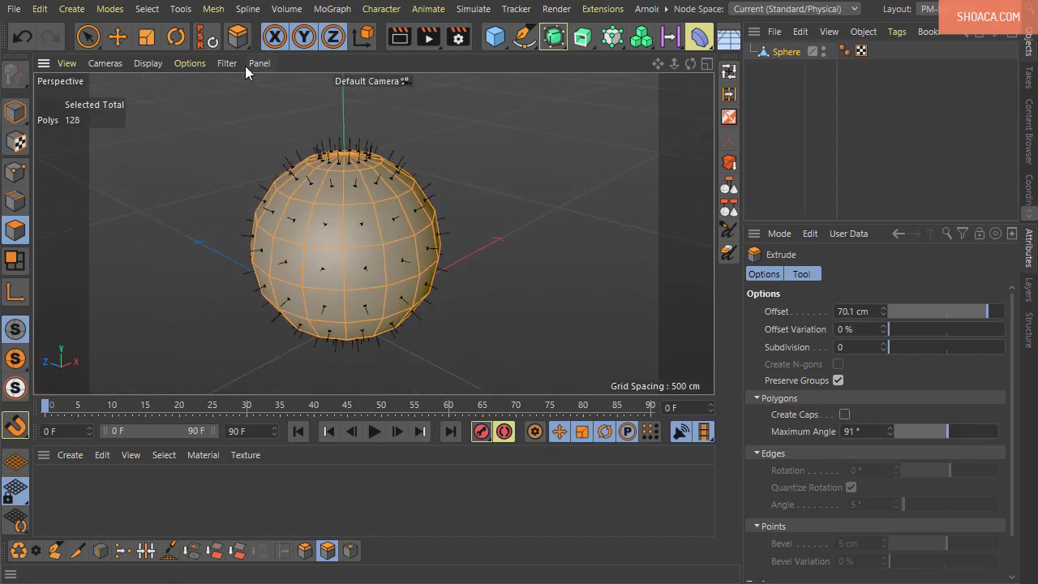
pyautogui.click(190, 63)
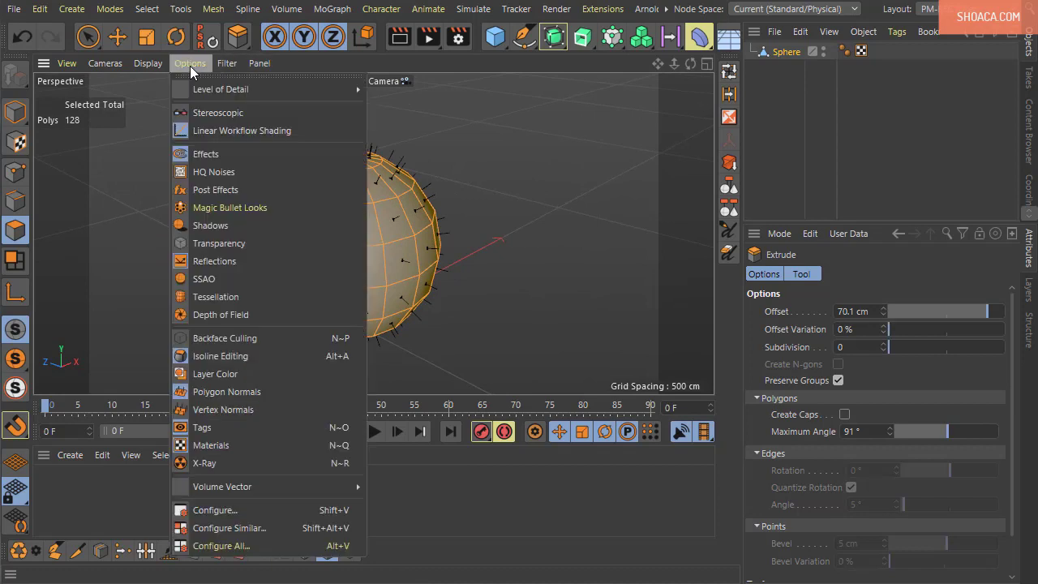
pyautogui.click(228, 392)
pyautogui.keyDown('alt'); pyautogui.moveTo(441, 308); pyautogui.dragTo(462, 264); pyautogui.keyUp('alt')
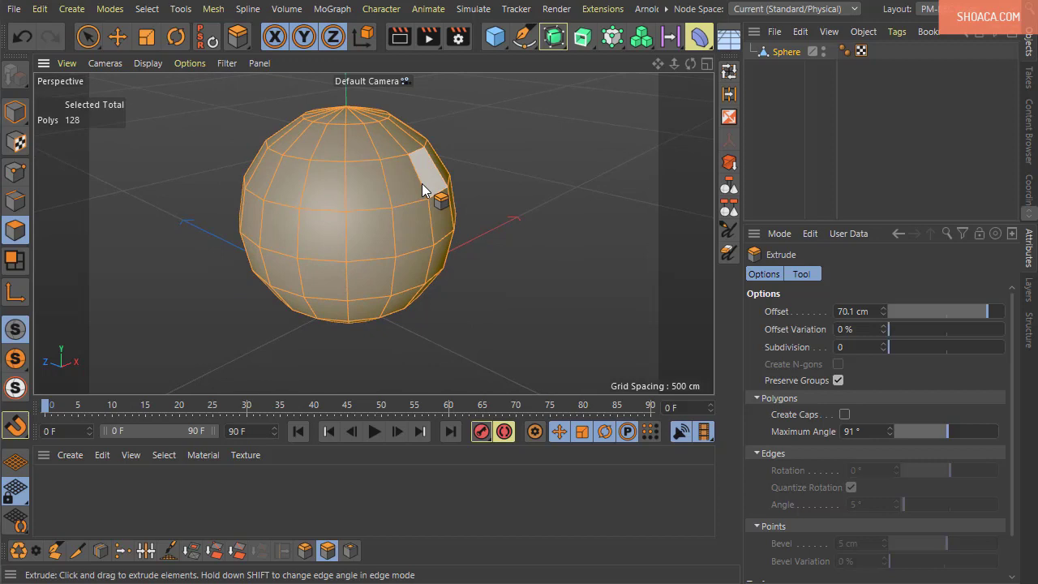
# Step: Trial-extrude all sphere polygons to a 15.6 cm offset, then undo it
pyautogui.rightClick(497, 122)
pyautogui.click(549, 231)
pyautogui.moveTo(519, 243); pyautogui.dragTo(567, 243)
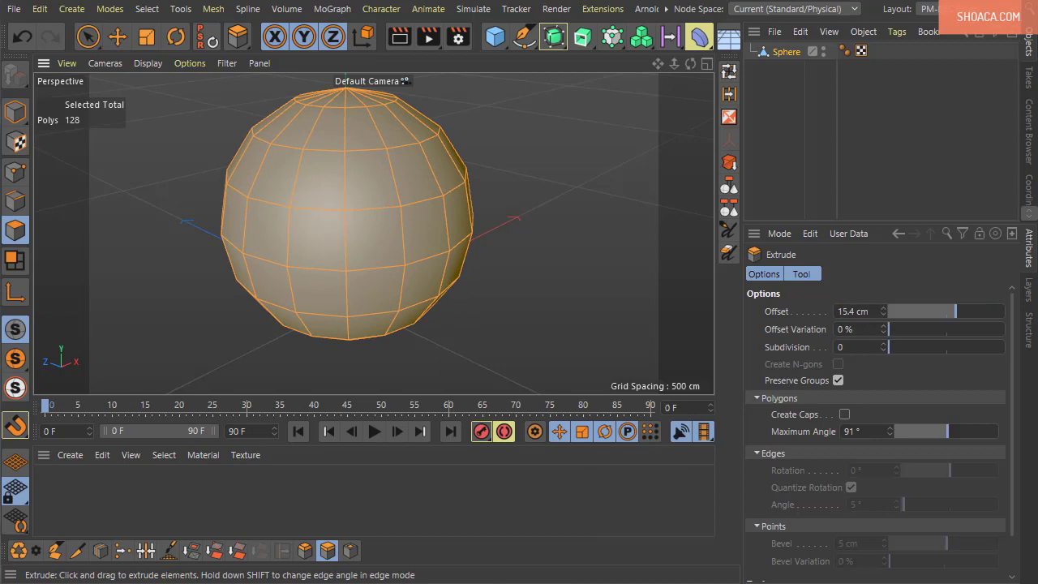
pyautogui.moveTo(551, 193); pyautogui.dragTo(554, 193)
pyautogui.hotkey('ctrl', 'z')
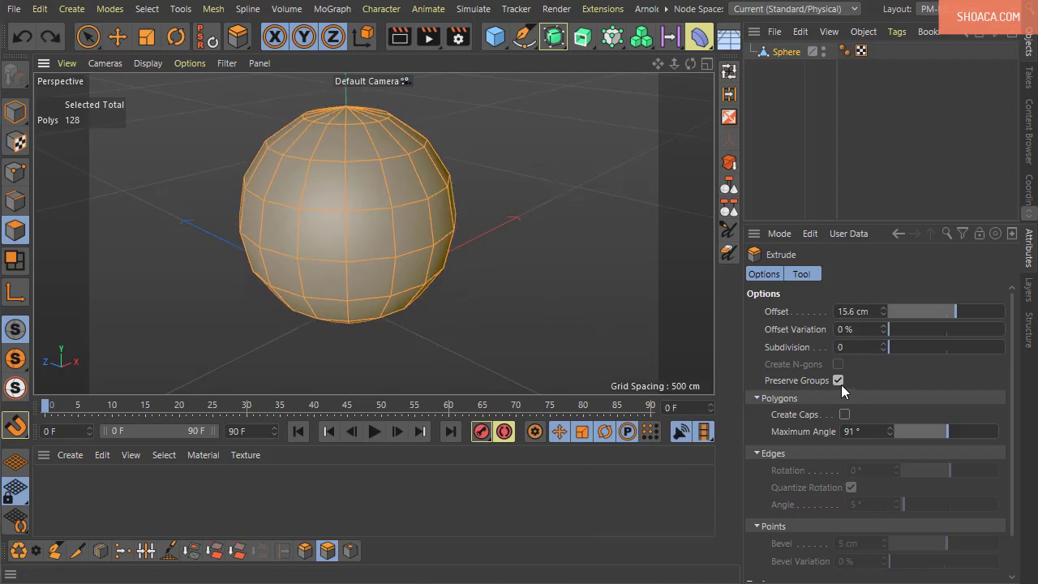
# Step: Untick Preserve Groups and extrude all faces as separate blocks to 48.8 cm
pyautogui.click(841, 384)
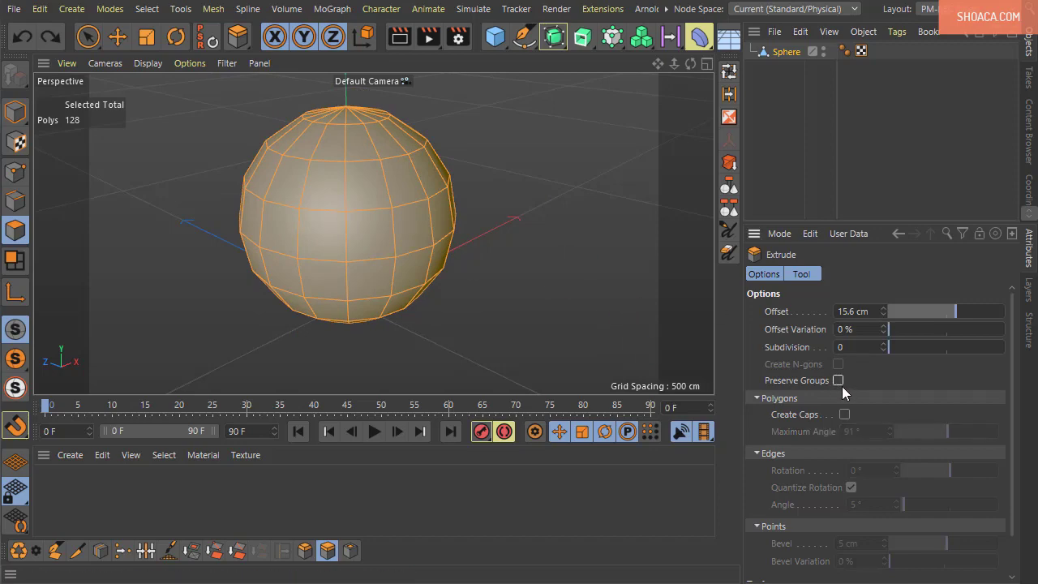
pyautogui.moveTo(621, 234); pyautogui.dragTo(681, 234)
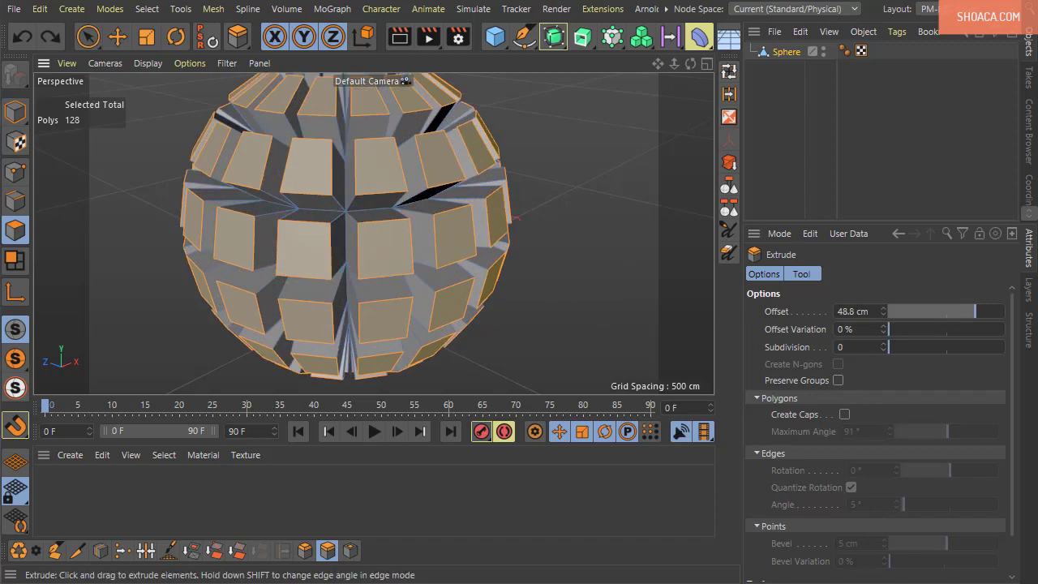
pyautogui.moveTo(562, 224)
pyautogui.keyDown('alt'); pyautogui.mouseDown()
pyautogui.moveTo(489, 369)
pyautogui.moveTo(568, 314)
pyautogui.moveTo(295, 129)
pyautogui.moveTo(243, 255)
pyautogui.moveTo(412, 297)
pyautogui.moveTo(697, 276)
pyautogui.moveTo(561, 258)
pyautogui.moveTo(513, 284)
pyautogui.moveTo(450, 279)
pyautogui.moveTo(522, 308)
pyautogui.moveTo(510, 297)
pyautogui.moveTo(514, 315)
pyautogui.mouseUp(); pyautogui.keyUp('alt')
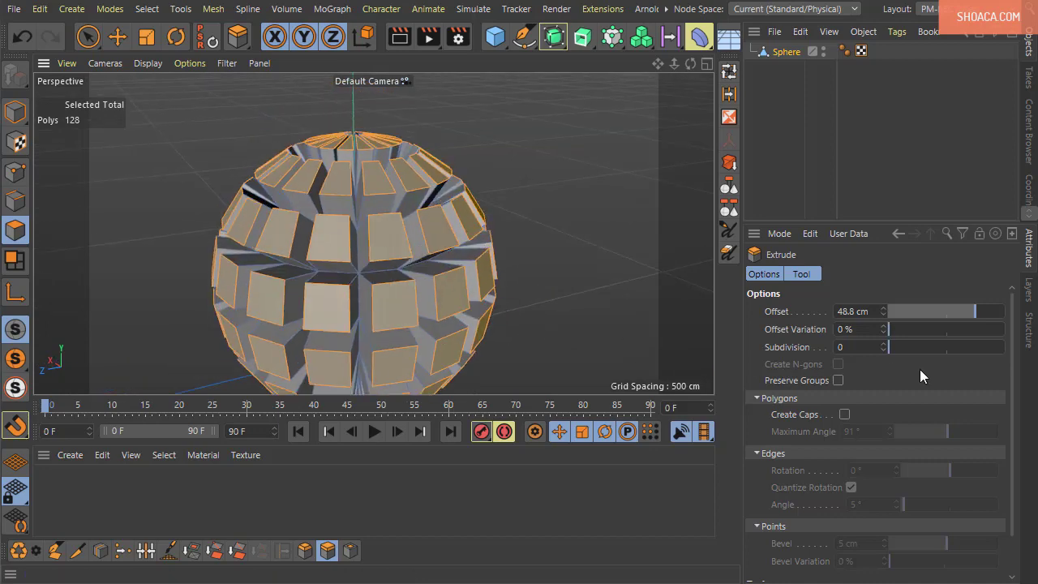
# Step: Set Offset Variation to 89% and inspect the uneven blocks from several angles
pyautogui.moveTo(892, 331)
pyautogui.mouseDown()
pyautogui.moveTo(1009, 363)
pyautogui.moveTo(991, 358)
pyautogui.mouseUp()
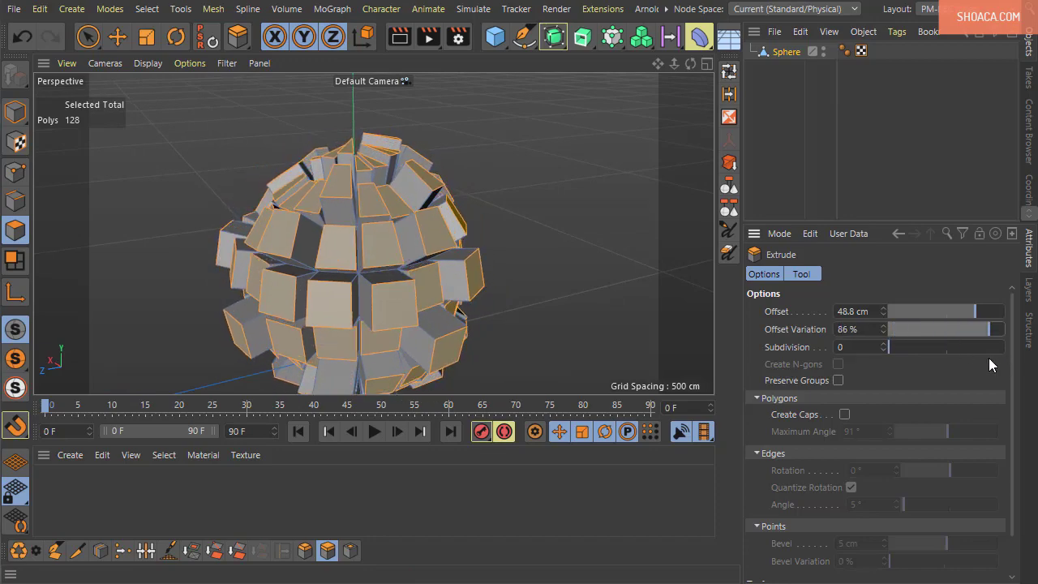
pyautogui.moveTo(688, 294)
pyautogui.keyDown('alt'); pyautogui.mouseDown()
pyautogui.moveTo(442, 179)
pyautogui.moveTo(655, 180)
pyautogui.moveTo(623, 334)
pyautogui.moveTo(600, 237)
pyautogui.moveTo(614, 243)
pyautogui.moveTo(461, 314)
pyautogui.moveTo(565, 155)
pyautogui.moveTo(517, 302)
pyautogui.mouseUp(); pyautogui.keyUp('alt')
pyautogui.scroll(3, 511, 333)
pyautogui.scroll(3, 458, 267)
pyautogui.scroll(-5, 458, 267)
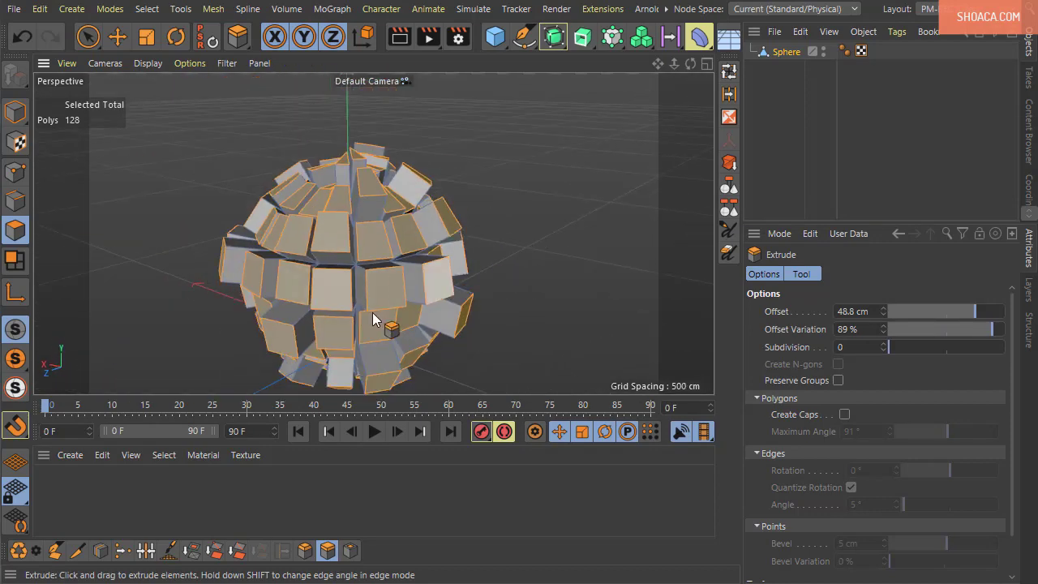
pyautogui.keyDown('alt'); pyautogui.moveTo(372, 312); pyautogui.dragTo(410, 297); pyautogui.keyUp('alt')
pyautogui.scroll(5, 271, 238)
pyautogui.moveTo(271, 239)
pyautogui.keyDown('alt'); pyautogui.mouseDown()
pyautogui.moveTo(436, 166)
pyautogui.moveTo(370, 187)
pyautogui.moveTo(324, 269)
pyautogui.mouseUp(); pyautogui.keyUp('alt')
pyautogui.moveTo(302, 313)
pyautogui.keyDown('alt'); pyautogui.mouseDown()
pyautogui.moveTo(265, 309)
pyautogui.moveTo(366, 290)
pyautogui.moveTo(271, 308)
pyautogui.mouseUp(); pyautogui.keyUp('alt')
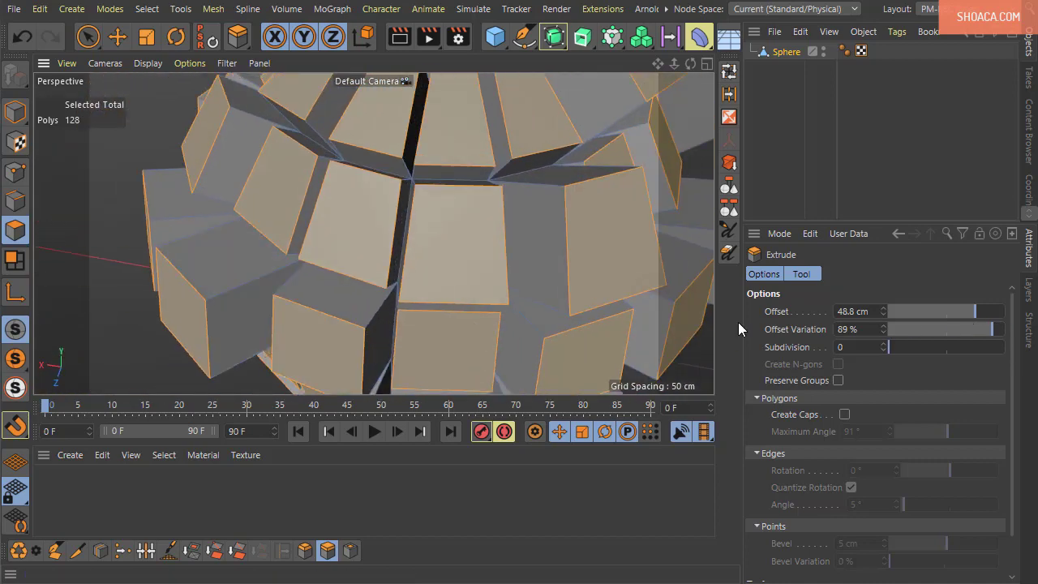
# Step: Raise the extrusion Subdivision to 3 and inspect the subdivided blocks
pyautogui.click(882, 343)
pyautogui.click(882, 342)
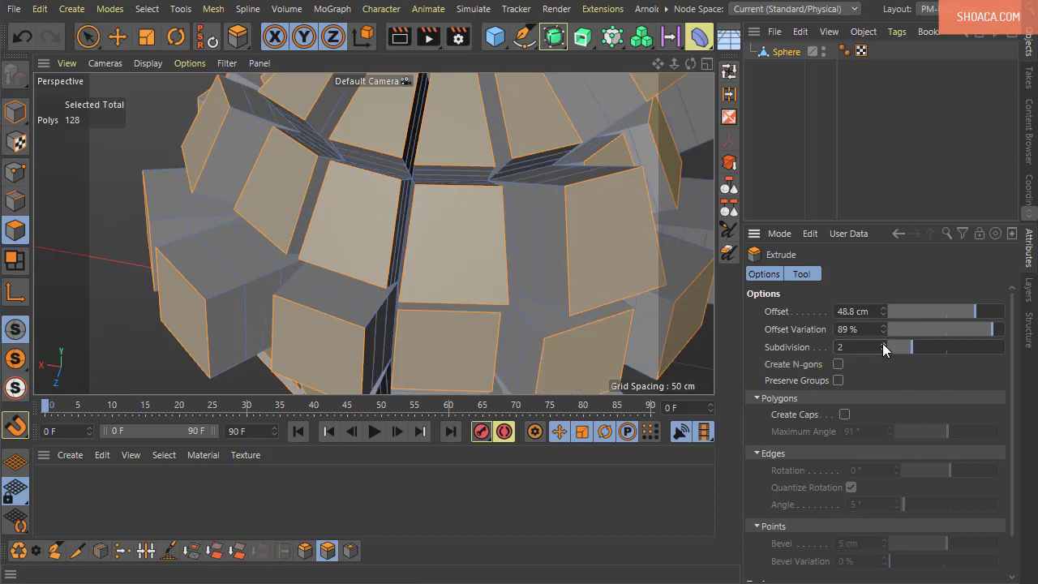
pyautogui.click(882, 343)
pyautogui.moveTo(556, 352)
pyautogui.keyDown('alt'); pyautogui.mouseDown()
pyautogui.moveTo(289, 384)
pyautogui.moveTo(304, 388)
pyautogui.moveTo(317, 252)
pyautogui.moveTo(186, 254)
pyautogui.moveTo(359, 278)
pyautogui.moveTo(313, 254)
pyautogui.mouseUp(); pyautogui.keyUp('alt')
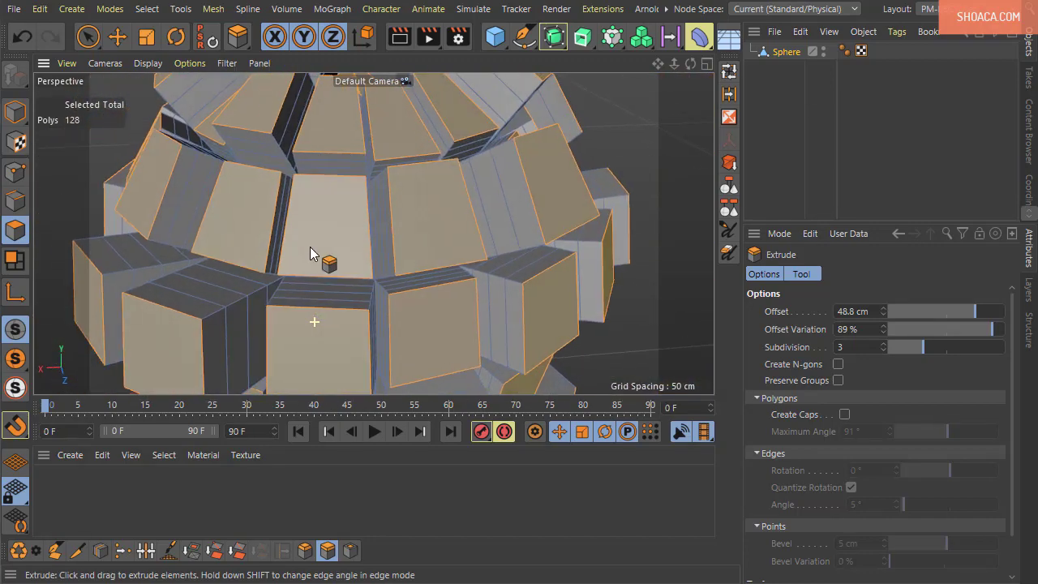
pyautogui.scroll(-3, 265, 288)
pyautogui.moveTo(265, 288)
pyautogui.keyDown('alt'); pyautogui.mouseDown()
pyautogui.moveTo(220, 301)
pyautogui.moveTo(235, 302)
pyautogui.mouseUp(); pyautogui.keyUp('alt')
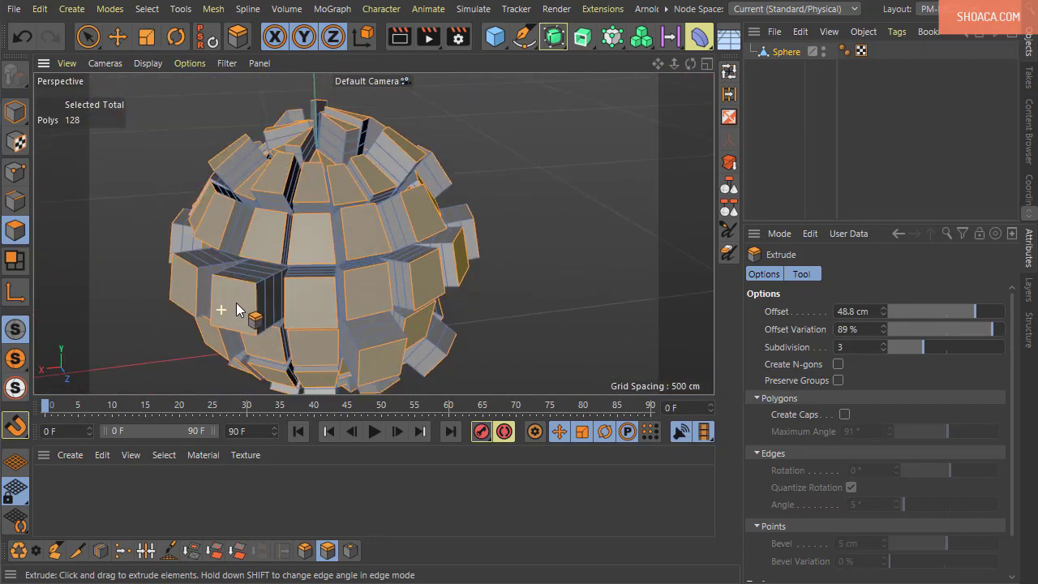
pyautogui.scroll(3, 236, 303)
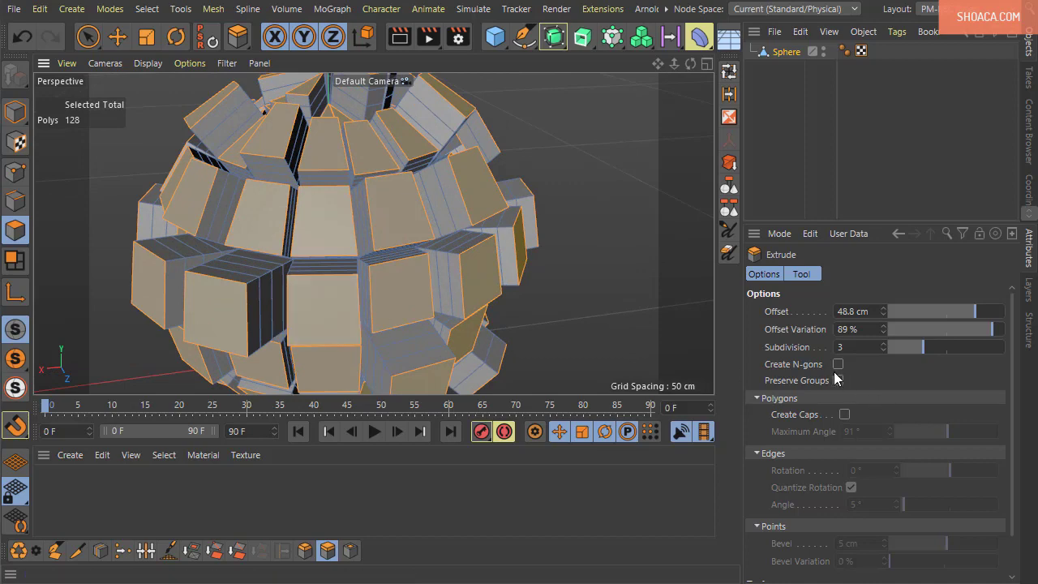
# Step: Enable Create N-gons for the extrusion
pyautogui.keyDown('alt'); pyautogui.moveTo(519, 325); pyautogui.dragTo(560, 340); pyautogui.keyUp('alt')
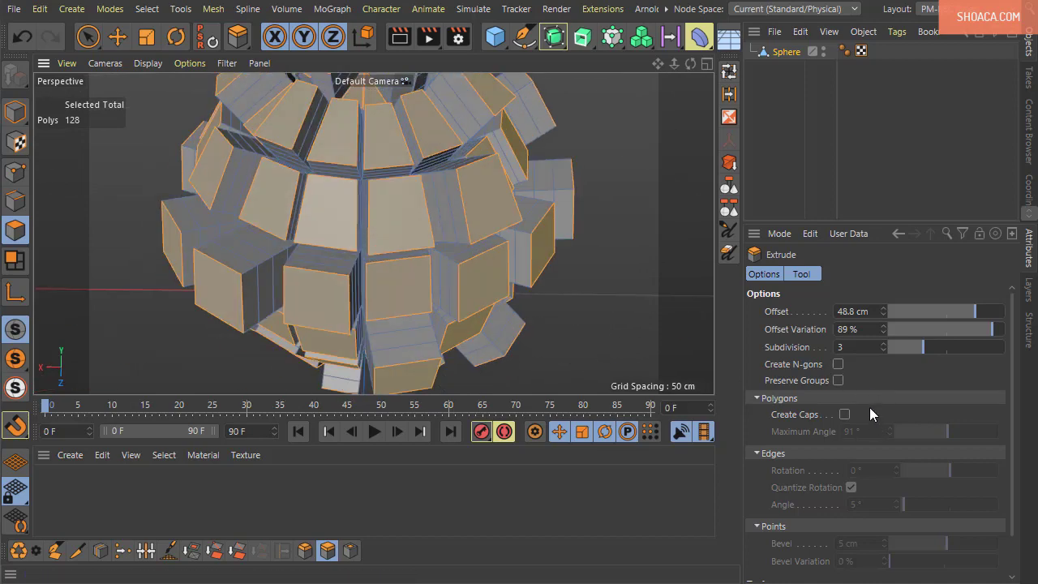
pyautogui.click(838, 365)
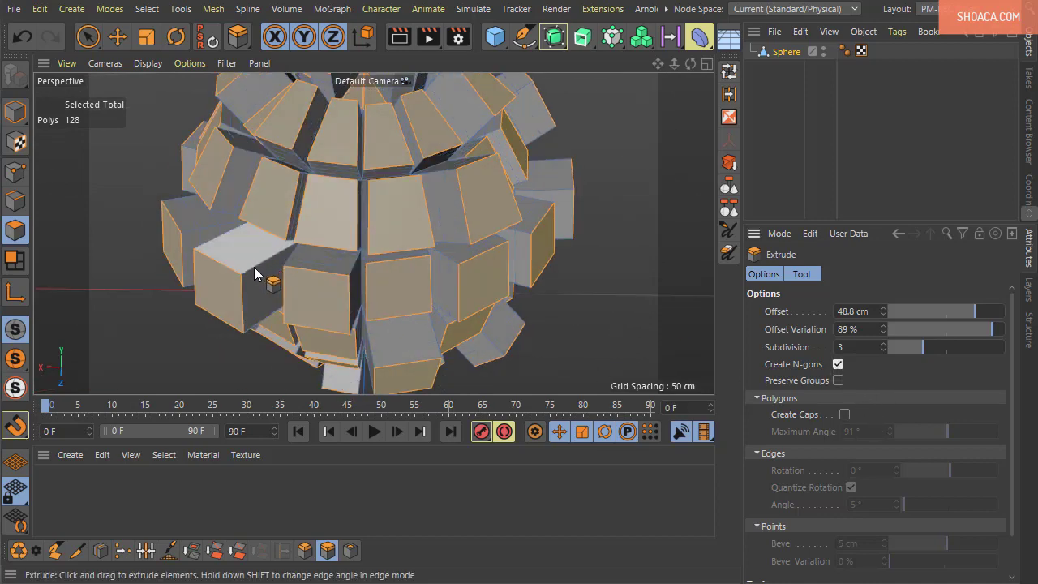
pyautogui.scroll(5, 244, 276)
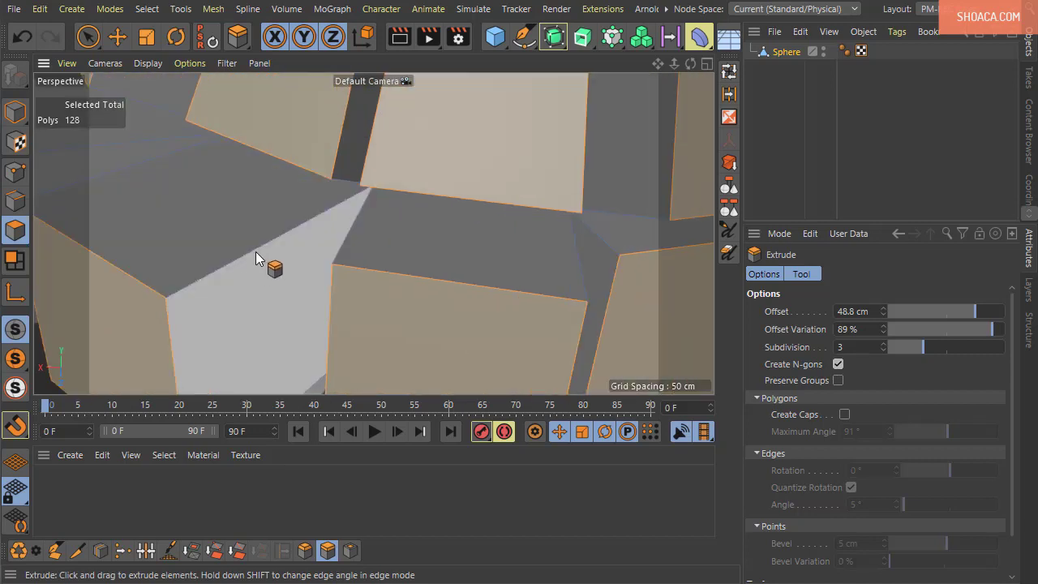
# Step: Switch to Points mode and turn off Create N-gons for the extrusion
pyautogui.click(14, 171)
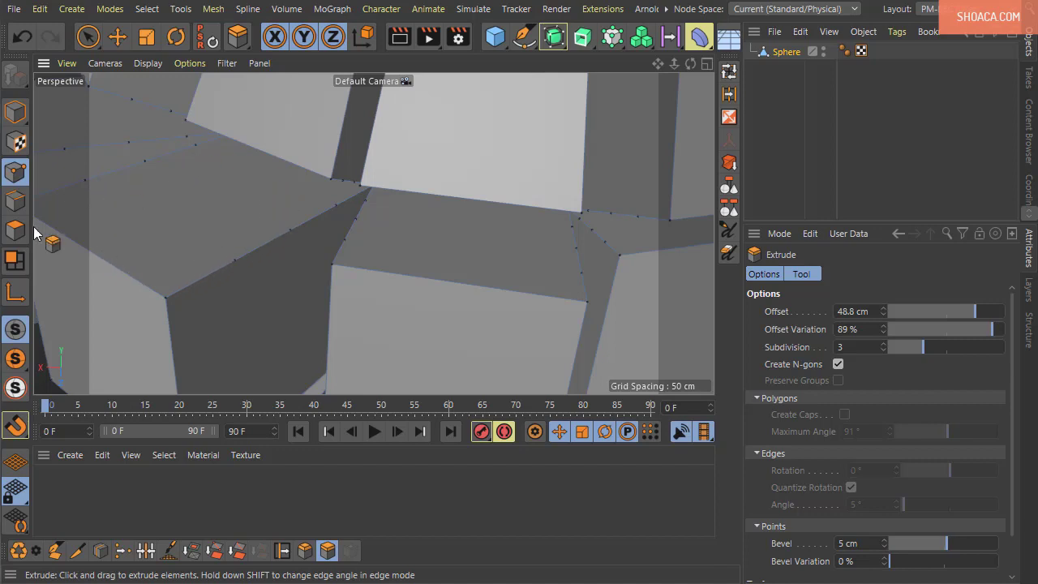
pyautogui.scroll(-5, 121, 226)
pyautogui.scroll(-3, 137, 235)
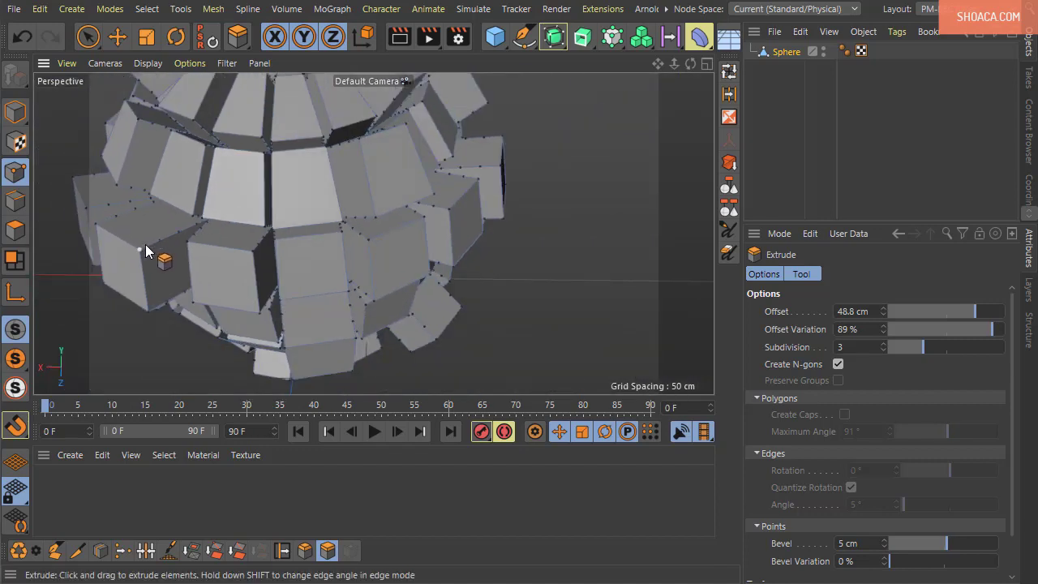
pyautogui.scroll(-3, 433, 354)
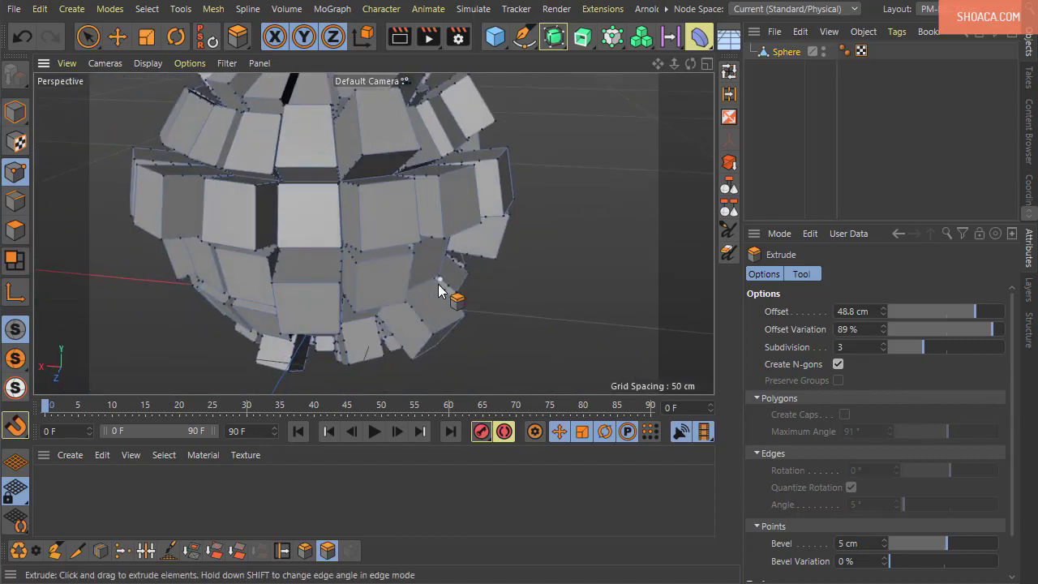
pyautogui.scroll(-3, 451, 295)
pyautogui.keyDown('alt'); pyautogui.moveTo(498, 324); pyautogui.dragTo(926, 389); pyautogui.keyUp('alt')
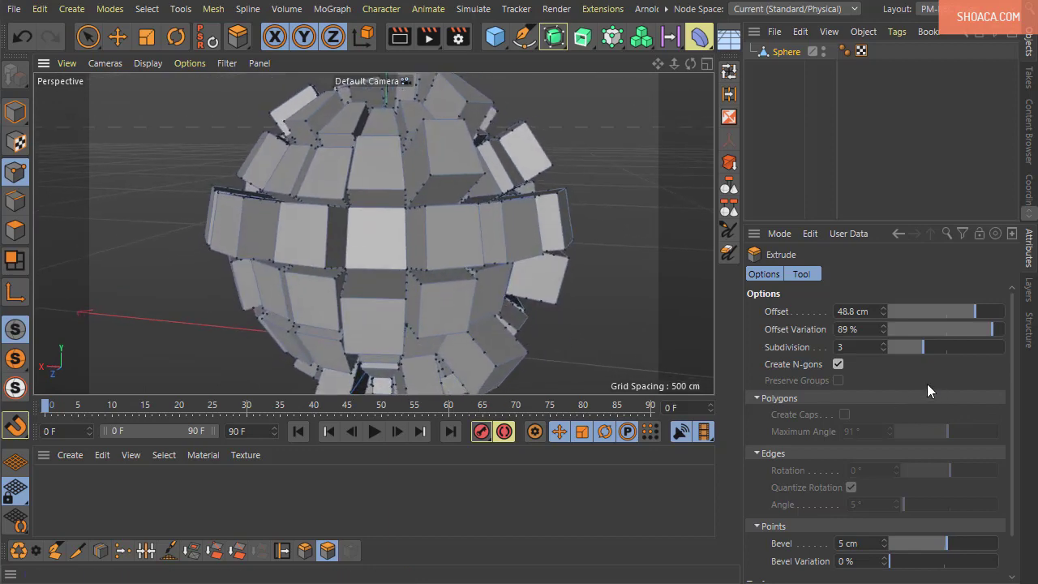
pyautogui.click(839, 364)
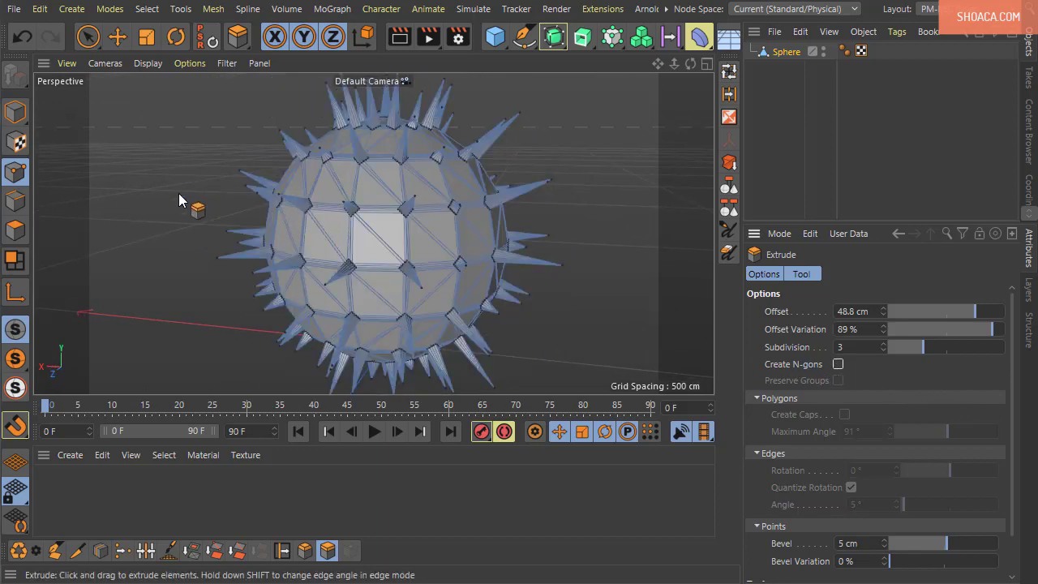
# Step: Undo back to the plain sphere and select all 128 polygons
pyautogui.click(22, 37)
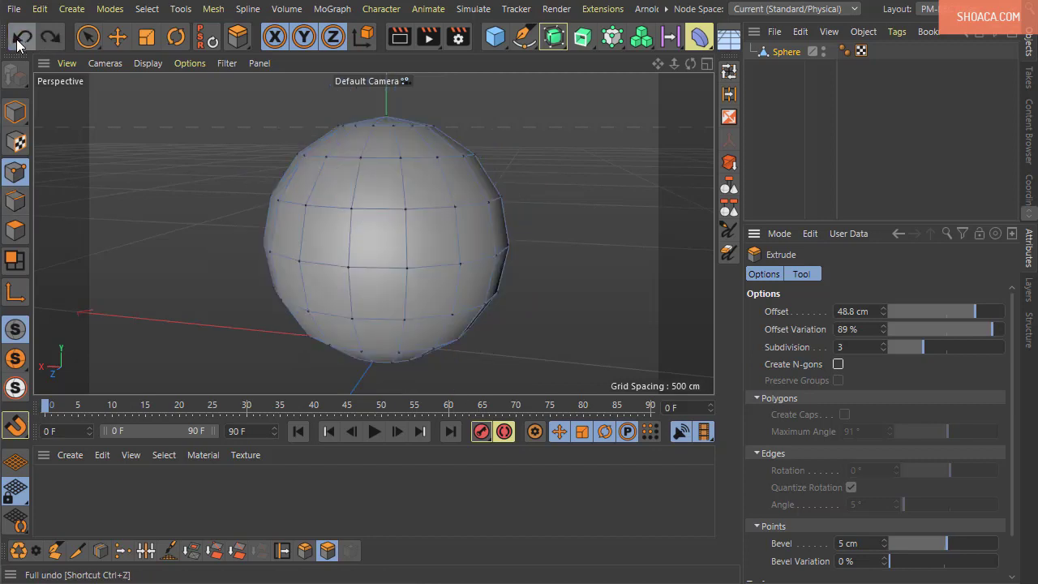
pyautogui.hotkey('ctrl', 'z')
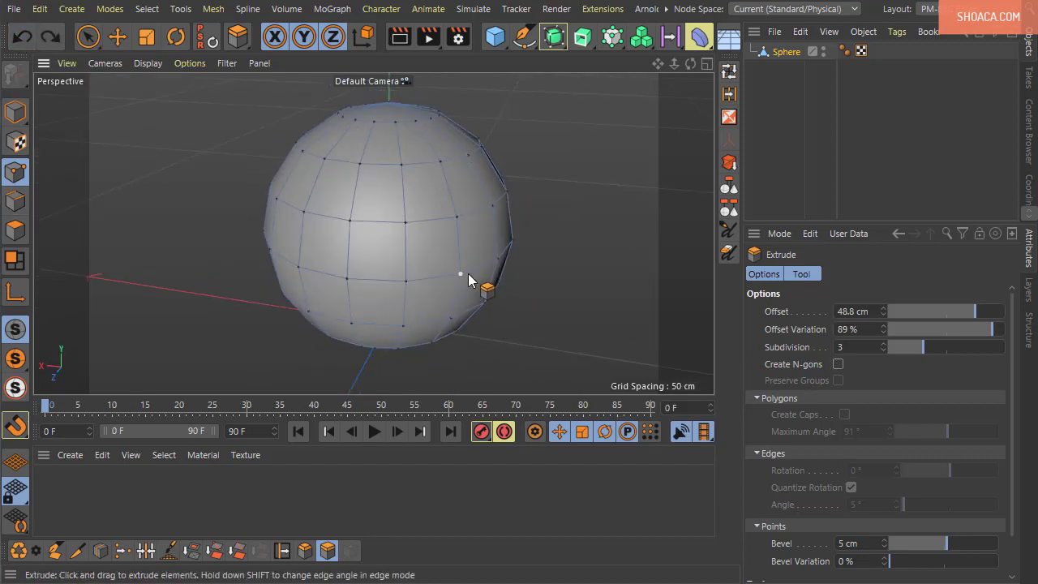
pyautogui.hotkey('ctrl', 'a')
pyautogui.click(14, 230)
pyautogui.hotkey('ctrl', 'a')
# Step: Extrude all sphere faces outward as separate blocks to a 45.2 cm offset
pyautogui.moveTo(442, 289)
pyautogui.keyDown('alt'); pyautogui.mouseDown()
pyautogui.moveTo(540, 271)
pyautogui.moveTo(433, 304)
pyautogui.moveTo(482, 314)
pyautogui.moveTo(453, 307)
pyautogui.mouseUp(); pyautogui.keyUp('alt')
pyautogui.scroll(3, 453, 308)
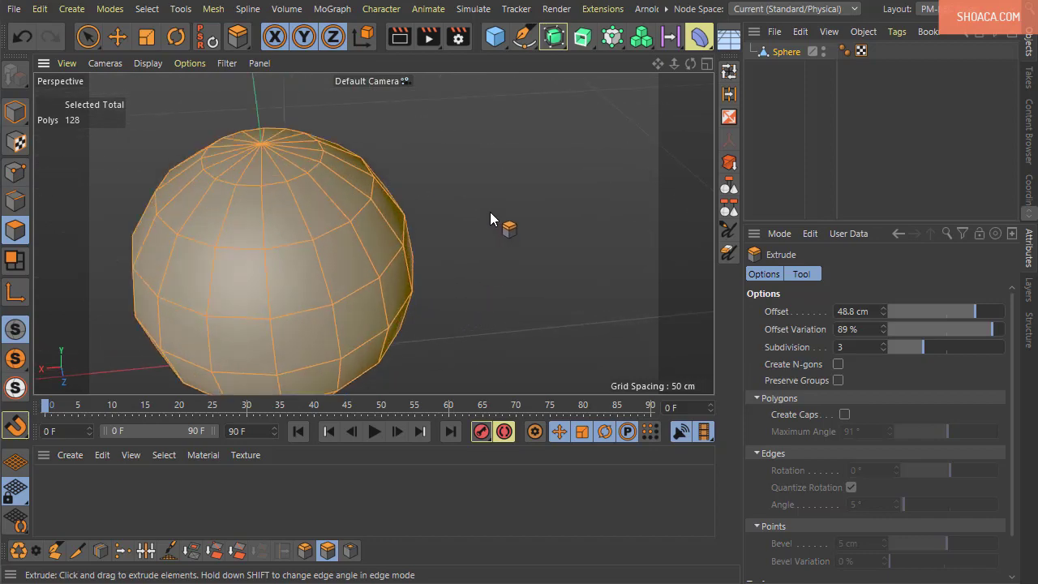
pyautogui.moveTo(490, 210); pyautogui.dragTo(495, 211)
pyautogui.moveTo(422, 235)
pyautogui.mouseDown()
pyautogui.moveTo(457, 244)
pyautogui.moveTo(466, 229)
pyautogui.mouseUp()
pyautogui.hotkey('ctrl', 'shift', 'z')
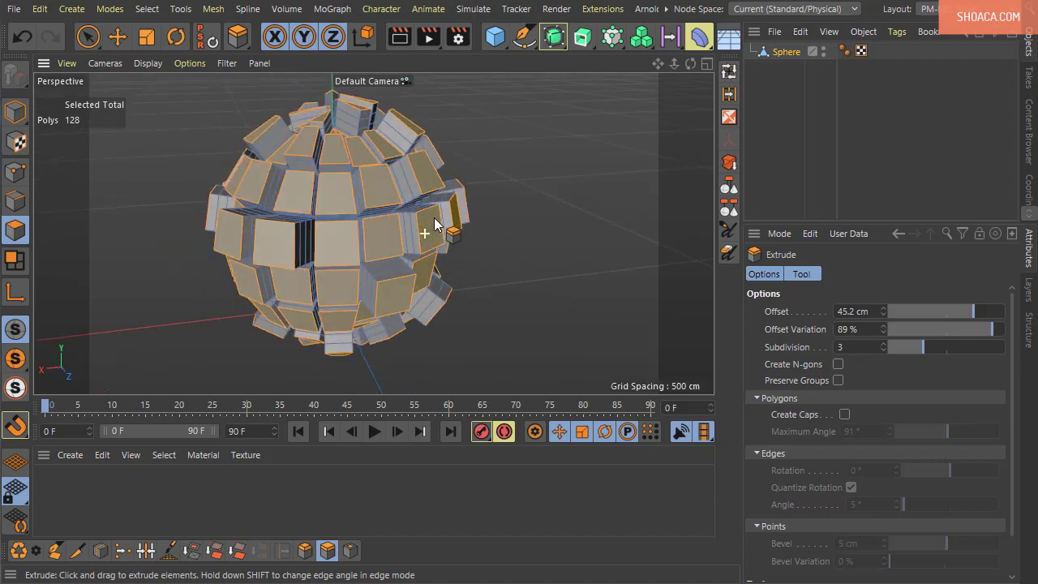
# Step: Enable Preserve Groups and Live-Select a band of four adjacent sphere faces
pyautogui.click(837, 380)
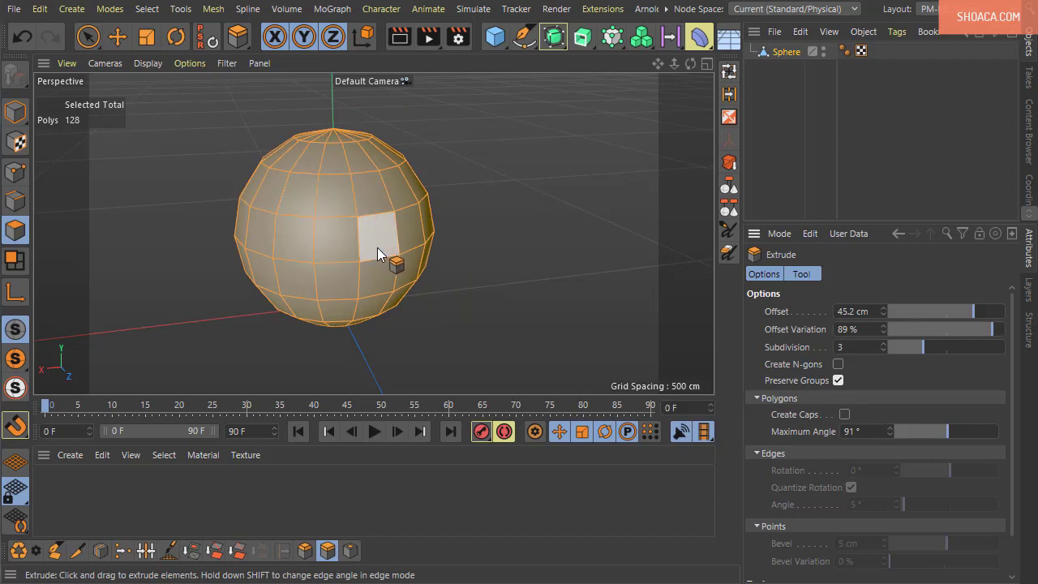
pyautogui.click(88, 37)
pyautogui.click(527, 187)
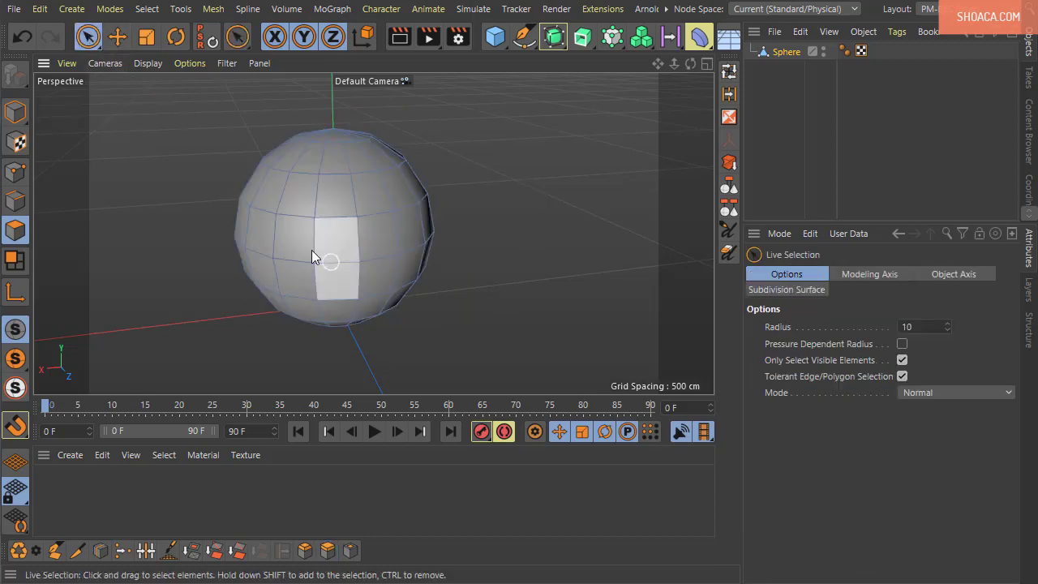
pyautogui.moveTo(311, 250)
pyautogui.mouseDown()
pyautogui.moveTo(357, 243)
pyautogui.moveTo(447, 260)
pyautogui.mouseUp()
pyautogui.scroll(3, 478, 274)
pyautogui.moveTo(501, 282)
pyautogui.keyDown('alt'); pyautogui.mouseDown()
pyautogui.moveTo(509, 346)
pyautogui.moveTo(533, 357)
pyautogui.moveTo(528, 308)
pyautogui.mouseUp(); pyautogui.keyUp('alt')
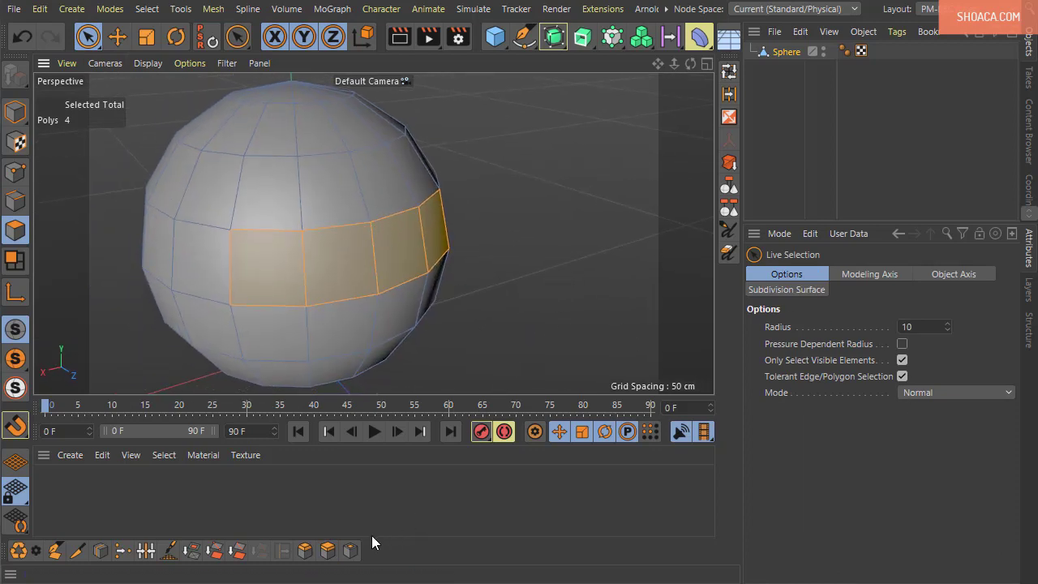
# Step: Extrude the four-face band as one joined strip to 95.9 cm, then select the Sphere object
pyautogui.click(327, 550)
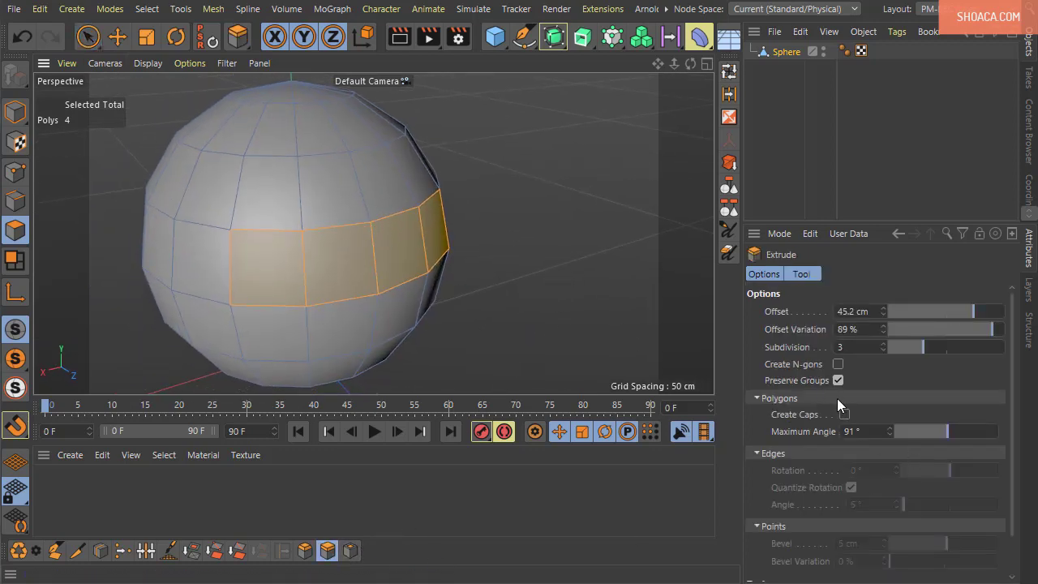
pyautogui.moveTo(518, 263); pyautogui.dragTo(600, 262)
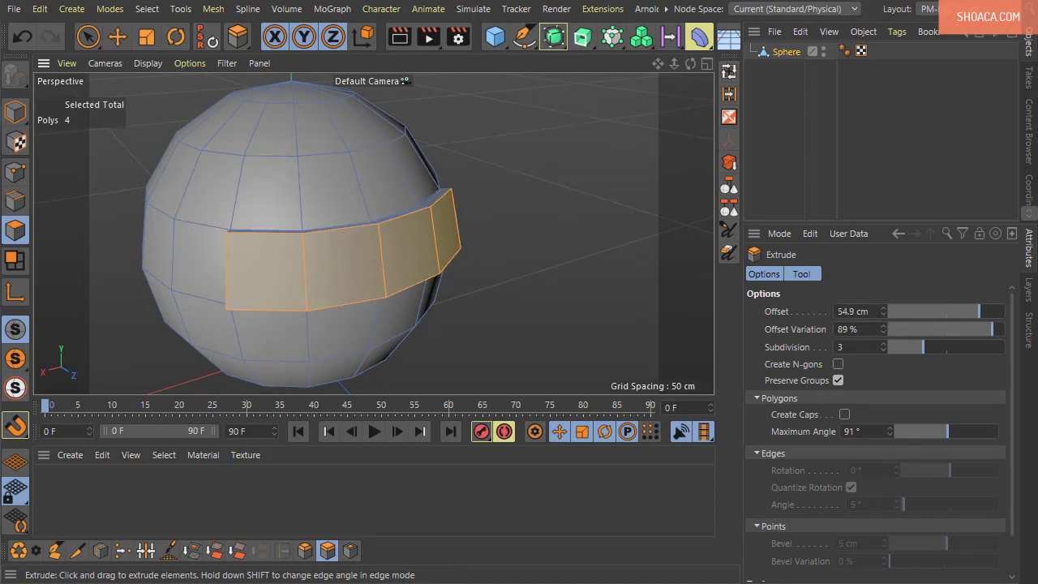
pyautogui.moveTo(467, 208)
pyautogui.mouseDown()
pyautogui.moveTo(505, 264)
pyautogui.moveTo(507, 237)
pyautogui.mouseUp()
pyautogui.hotkey('ctrl', 'z')
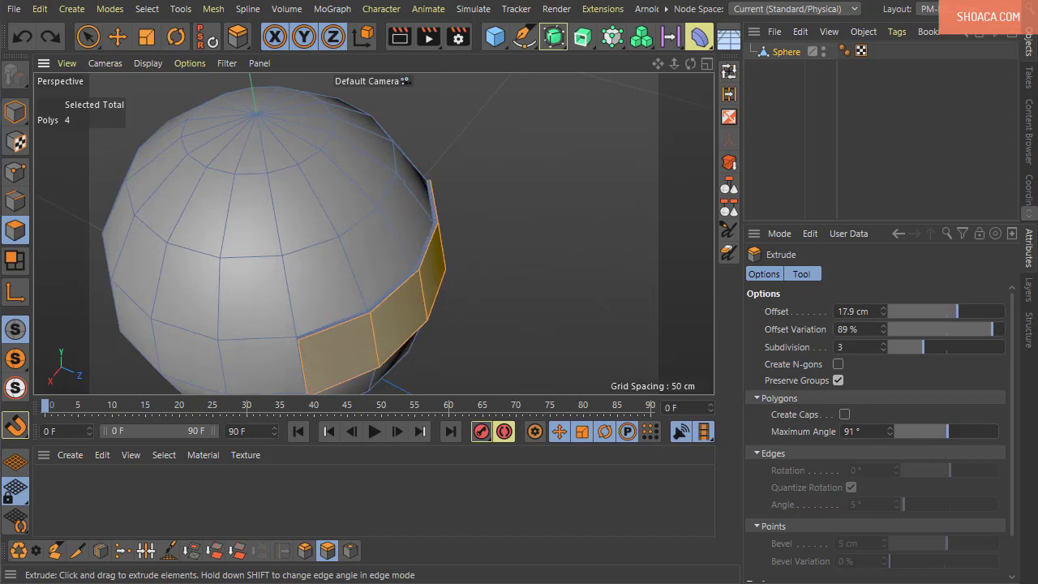
pyautogui.moveTo(455, 137)
pyautogui.mouseDown()
pyautogui.moveTo(413, 165)
pyautogui.moveTo(462, 284)
pyautogui.mouseUp()
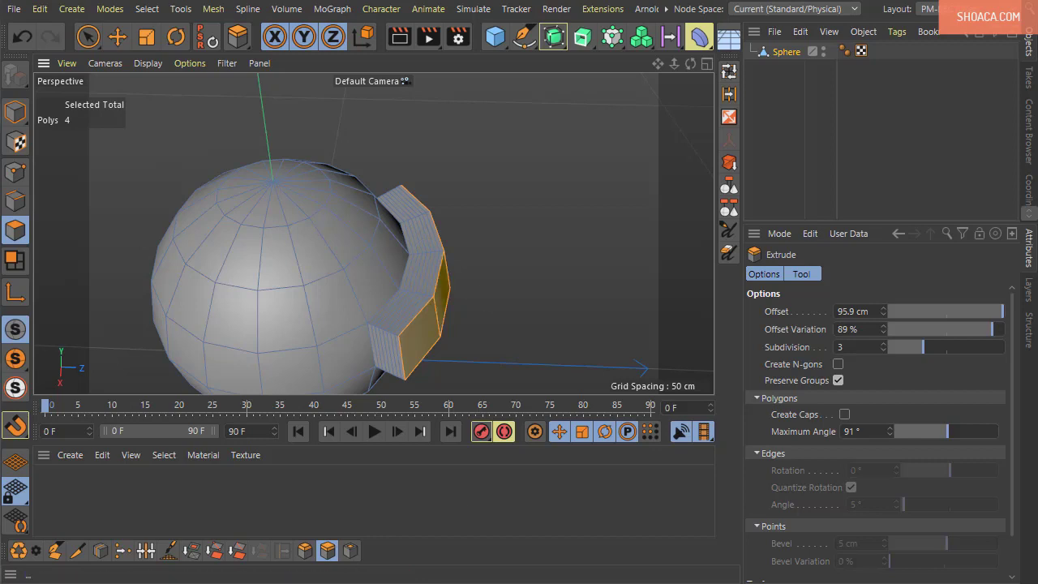
pyautogui.moveTo(533, 301)
pyautogui.keyDown('alt'); pyautogui.mouseDown()
pyautogui.moveTo(446, 257)
pyautogui.moveTo(542, 105)
pyautogui.moveTo(459, 244)
pyautogui.mouseUp(); pyautogui.keyUp('alt')
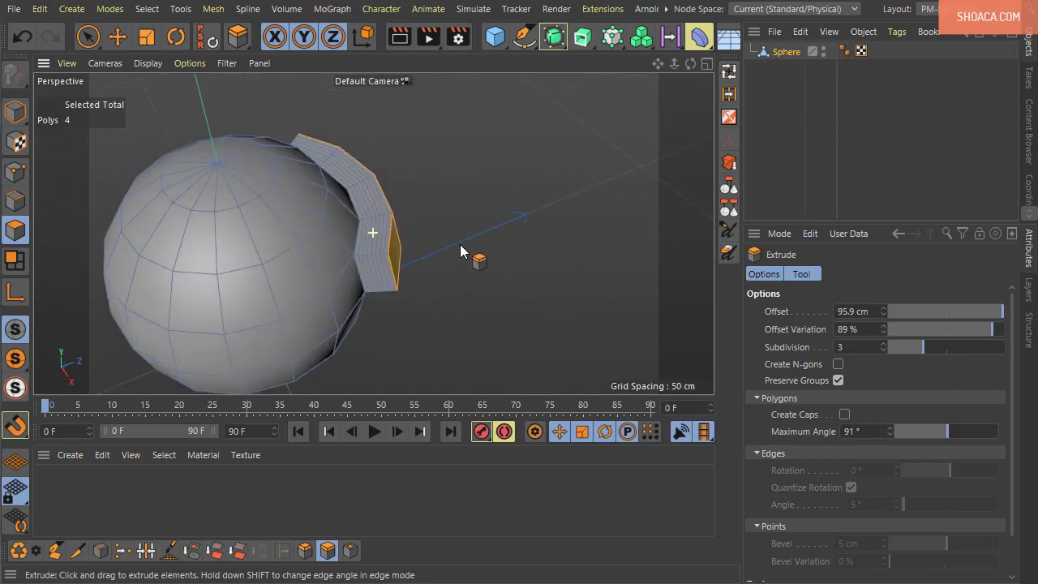
pyautogui.click(785, 51)
# Step: Delete the sphere and add a Plane primitive to the scene
pyautogui.press('Delete')
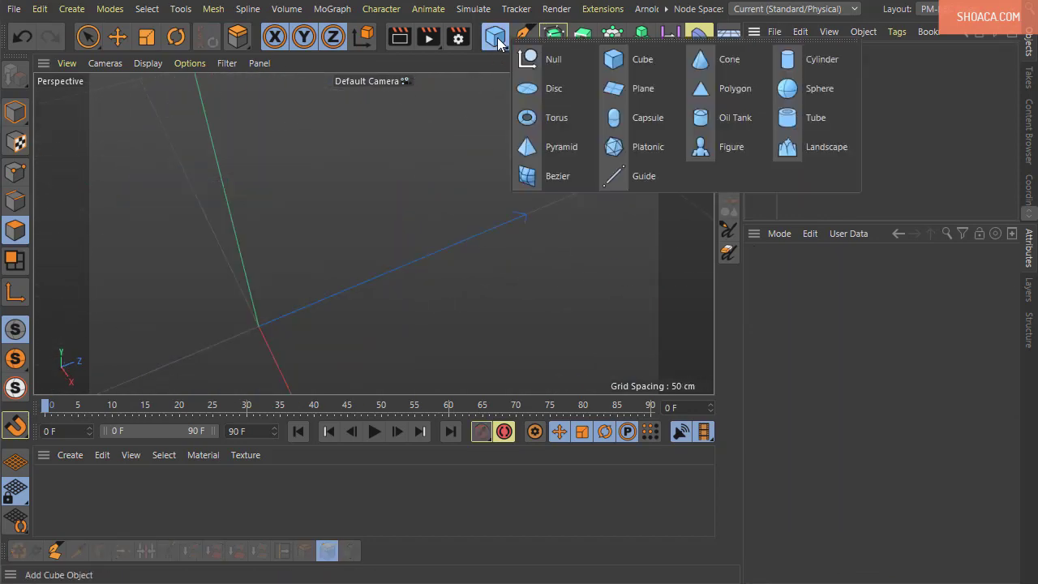
pyautogui.moveTo(504, 41); pyautogui.dragTo(642, 96)
pyautogui.moveTo(381, 285)
pyautogui.keyDown('alt'); pyautogui.mouseDown()
pyautogui.moveTo(438, 310)
pyautogui.moveTo(410, 327)
pyautogui.moveTo(762, 373)
pyautogui.mouseUp(); pyautogui.keyUp('alt')
# Step: Give the plane 4 width and 4 height segments and make it editable
pyautogui.doubleClick(860, 347)
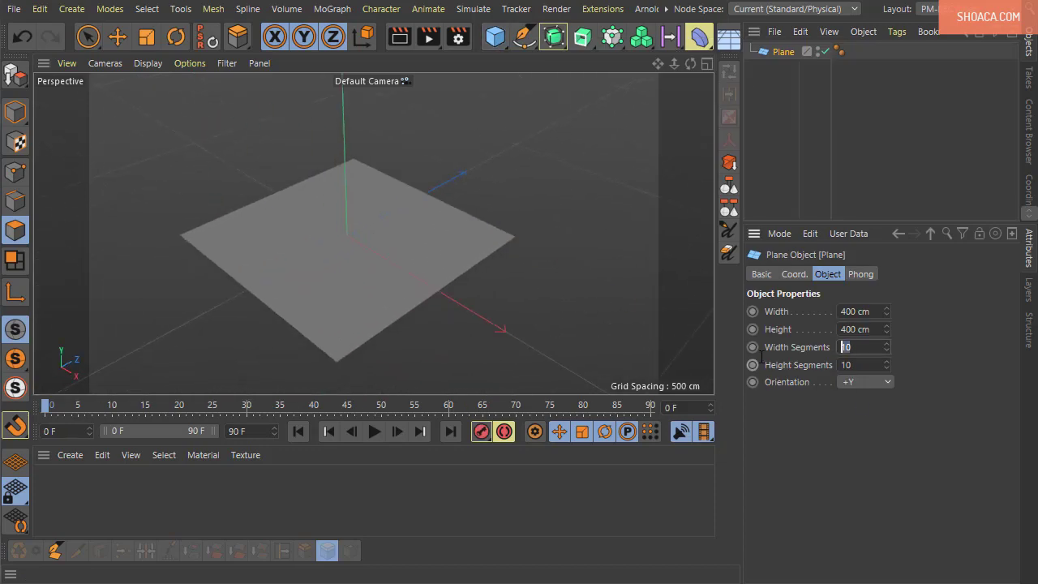
pyautogui.write('4')
pyautogui.press('Tab')
pyautogui.write('4')
pyautogui.press('Tab')
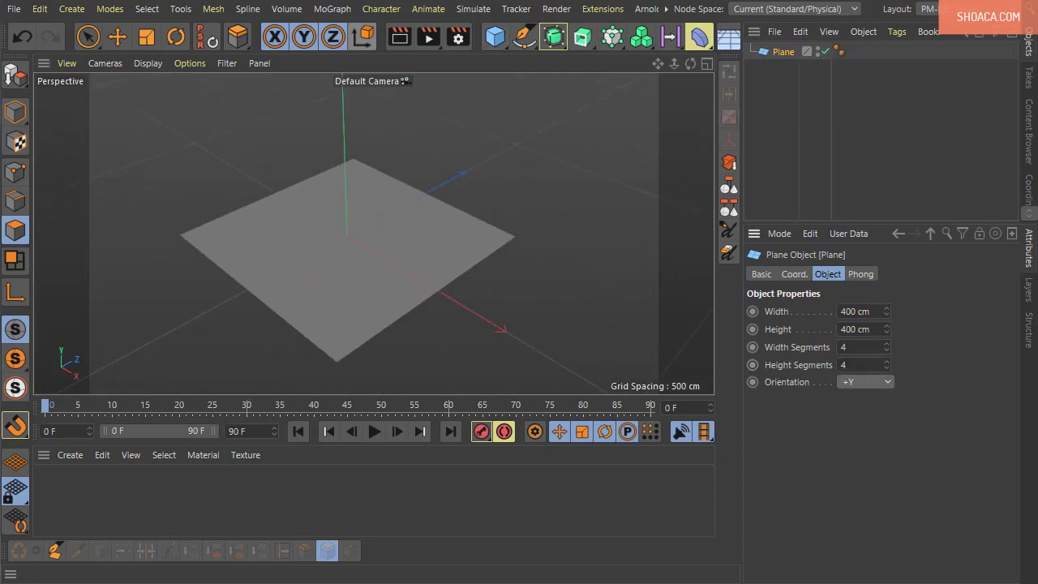
pyautogui.click(16, 75)
# Step: Live-Select the central 2×2 block of plane polygons
pyautogui.click(87, 36)
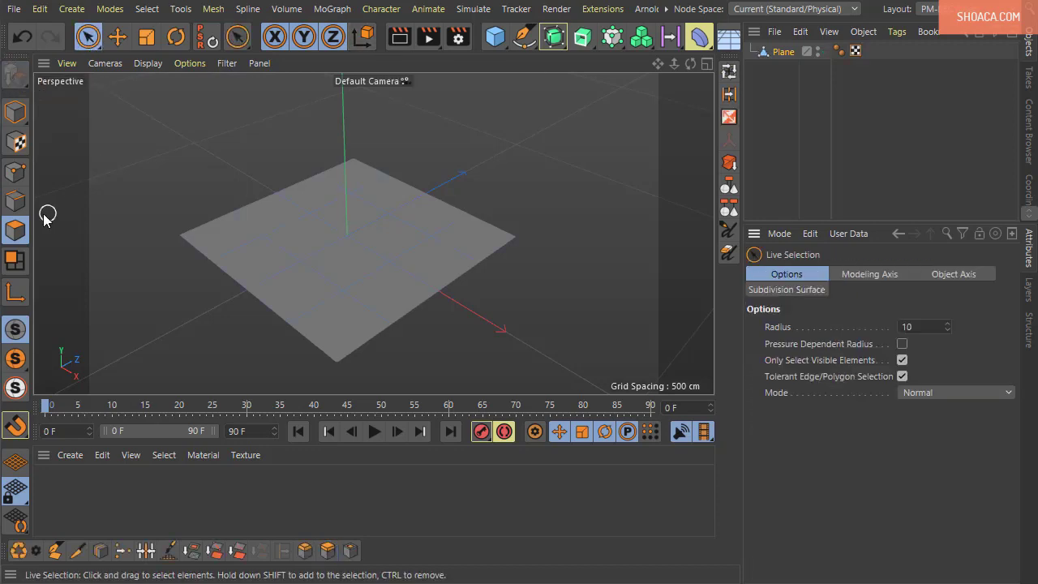
pyautogui.moveTo(276, 241); pyautogui.dragTo(361, 229)
pyautogui.scroll(2, 361, 229)
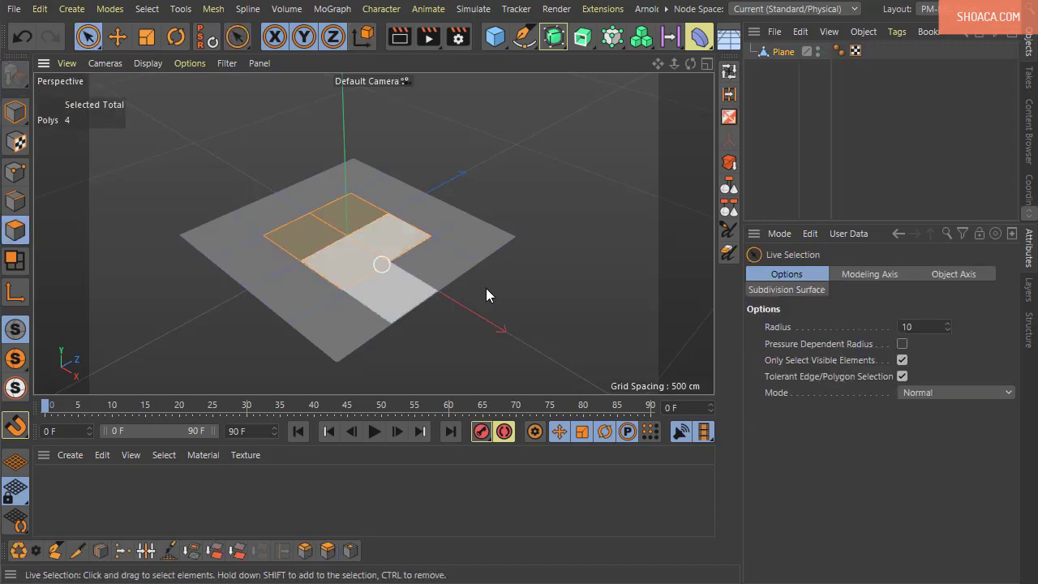
pyautogui.keyDown('shift'); pyautogui.moveTo(486, 294); pyautogui.dragTo(347, 231); pyautogui.keyUp('shift')
pyautogui.scroll(2, 449, 283)
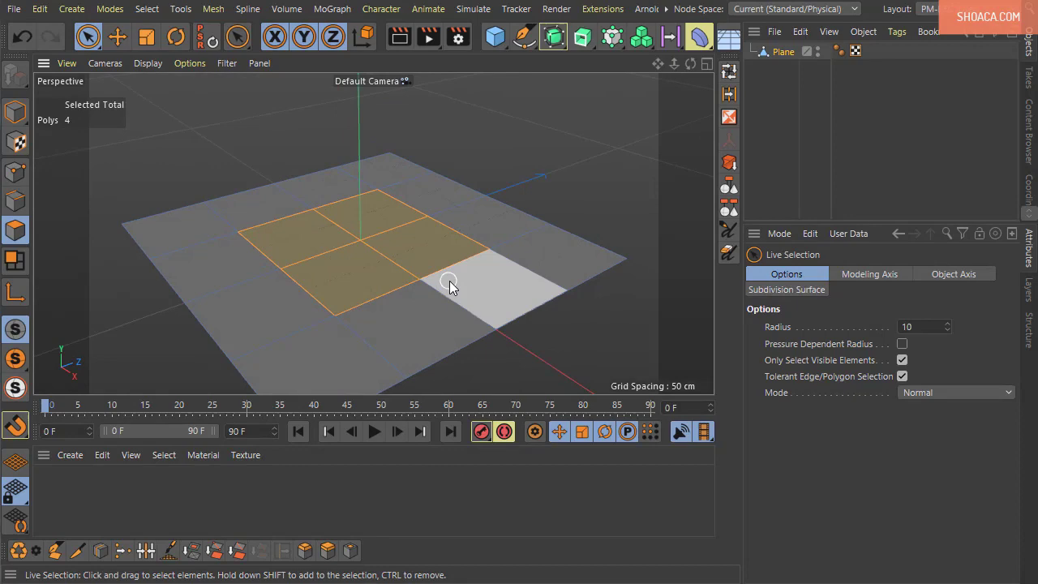
# Step: Extrude the central four plane polygons upward with the Extrude command
pyautogui.rightClick(501, 128)
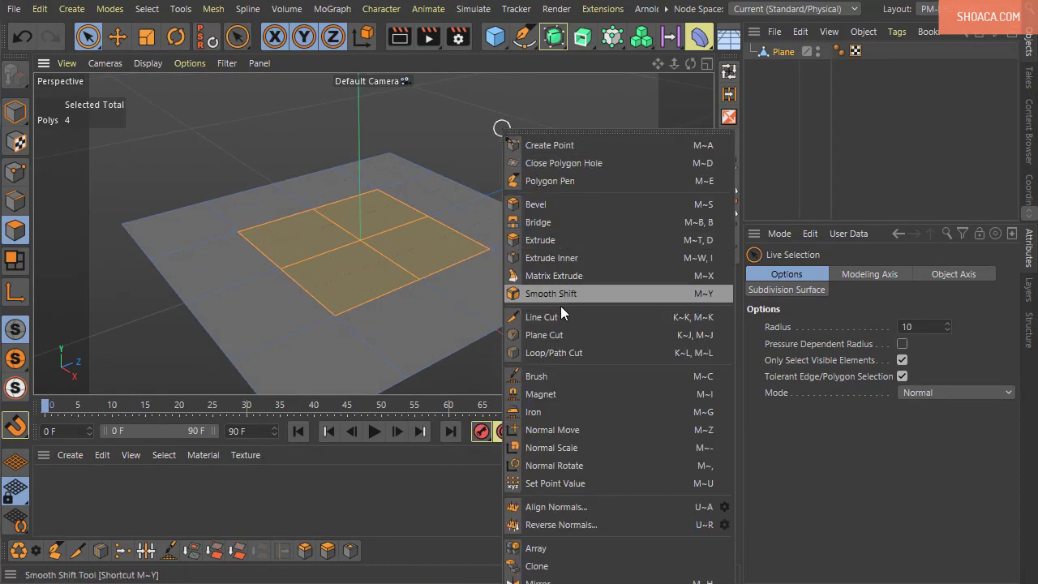
pyautogui.click(575, 239)
pyautogui.moveTo(575, 239); pyautogui.dragTo(632, 239)
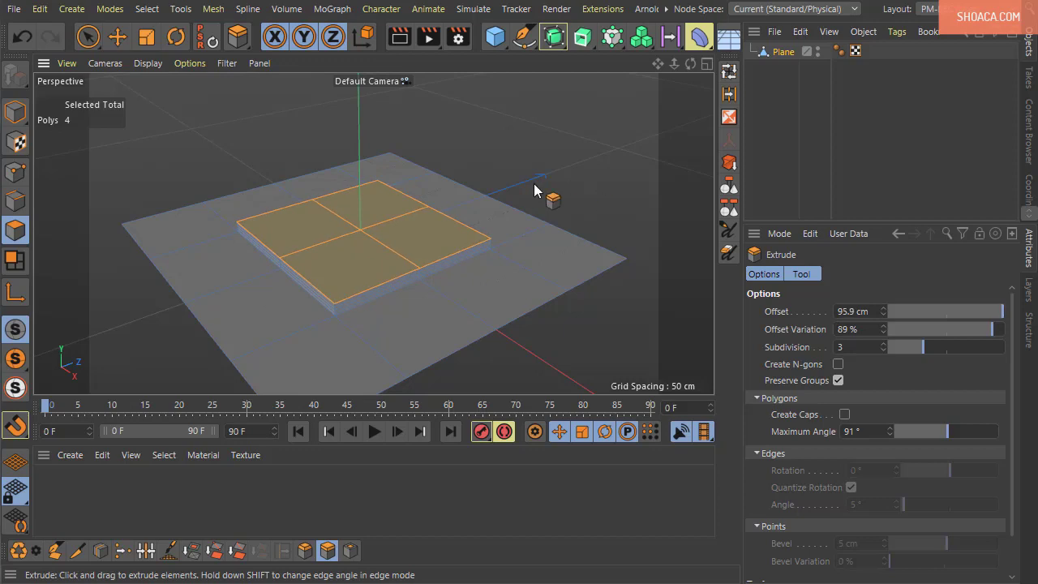
pyautogui.hotkey('ctrl', 'z')
pyautogui.scroll(4, 365, 296)
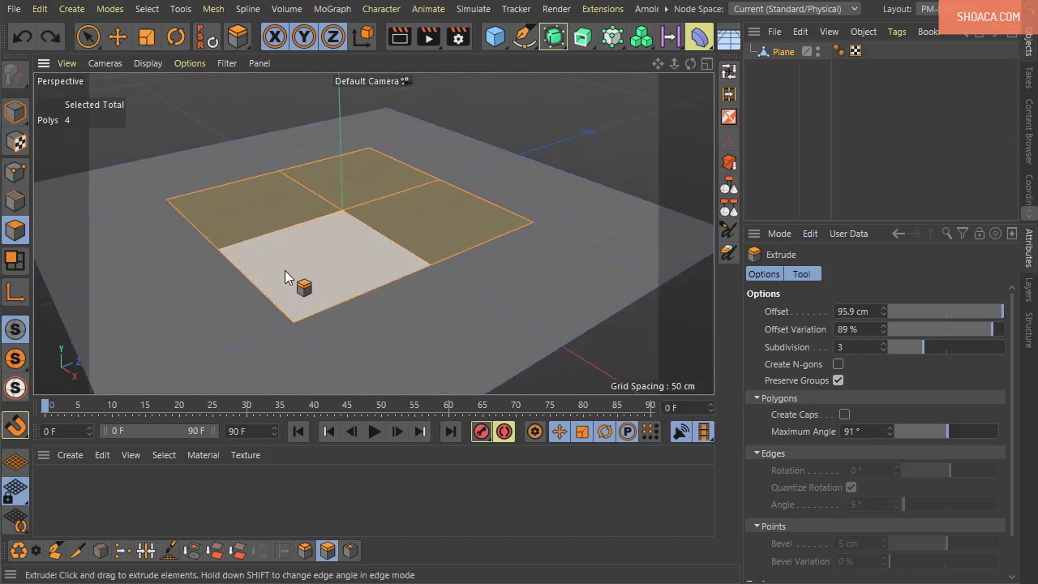
pyautogui.hotkey('ctrl', 'y')
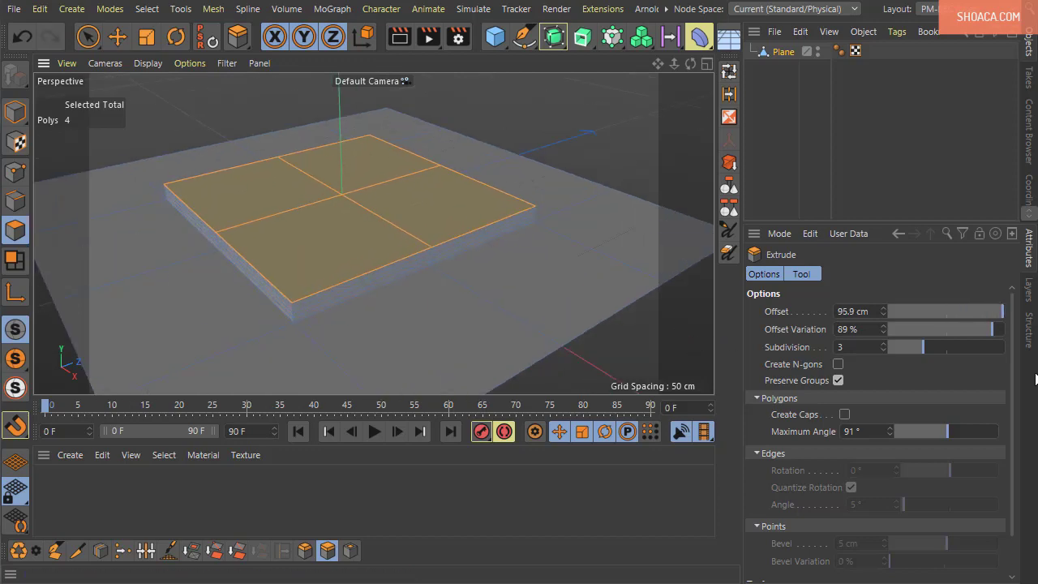
# Step: Increase the extruded block's offset and view it from below
pyautogui.moveTo(974, 316); pyautogui.dragTo(1004, 311)
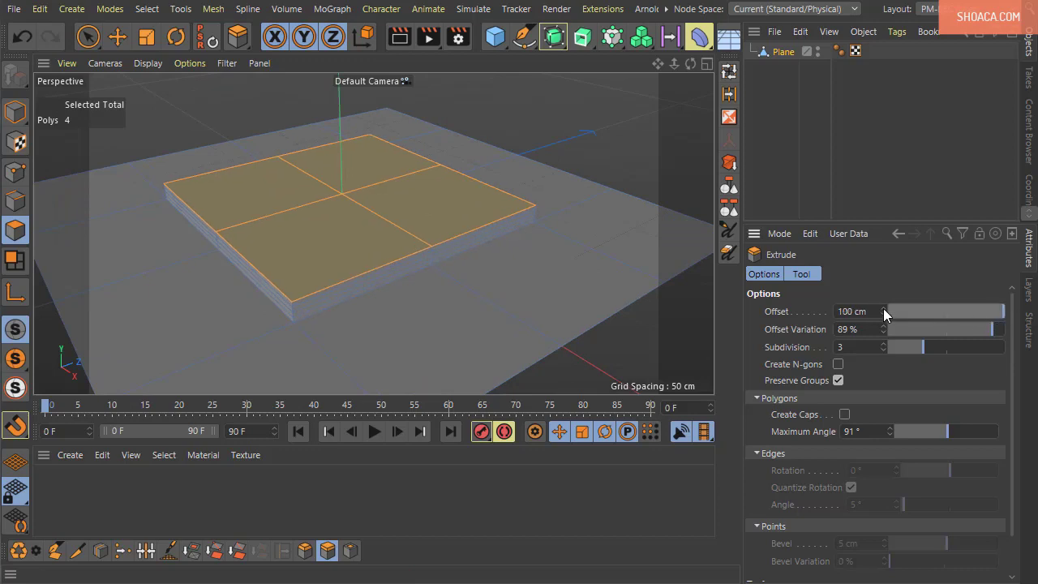
pyautogui.moveTo(882, 312); pyautogui.dragTo(883, 268)
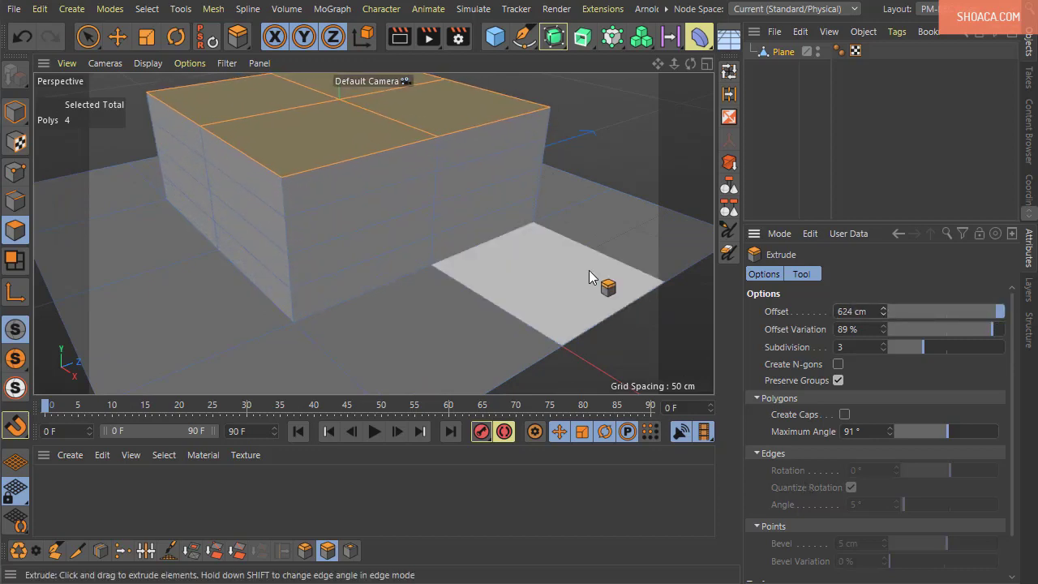
pyautogui.scroll(-3, 589, 270)
pyautogui.moveTo(531, 236)
pyautogui.keyDown('alt'); pyautogui.mouseDown()
pyautogui.moveTo(505, 128)
pyautogui.moveTo(486, 142)
pyautogui.moveTo(463, 262)
pyautogui.moveTo(336, 255)
pyautogui.moveTo(282, 346)
pyautogui.moveTo(505, 278)
pyautogui.moveTo(427, 268)
pyautogui.moveTo(431, 300)
pyautogui.moveTo(459, 157)
pyautogui.moveTo(405, 134)
pyautogui.moveTo(394, 208)
pyautogui.moveTo(475, 356)
pyautogui.moveTo(454, 257)
pyautogui.moveTo(616, 341)
pyautogui.mouseUp(); pyautogui.keyUp('alt')
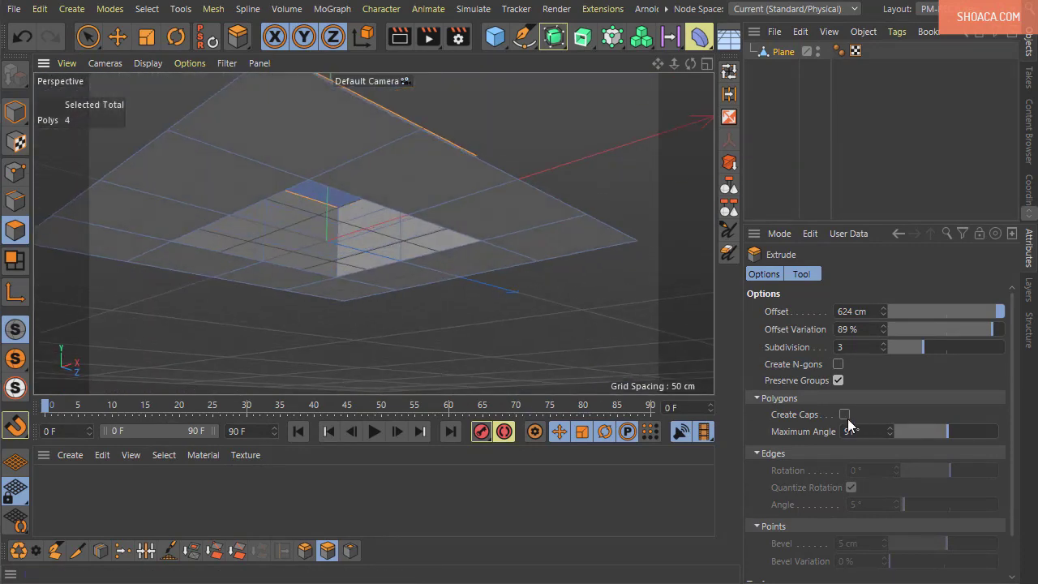
# Step: Enable Create Caps on the extrusion, compare caps on and off, and select the Maximum Angle value
pyautogui.click(844, 414)
pyautogui.moveTo(381, 243)
pyautogui.keyDown('alt'); pyautogui.mouseDown()
pyautogui.moveTo(487, 90)
pyautogui.moveTo(552, 197)
pyautogui.moveTo(563, 312)
pyautogui.moveTo(624, 377)
pyautogui.moveTo(543, 325)
pyautogui.moveTo(433, 301)
pyautogui.moveTo(396, 152)
pyautogui.moveTo(416, 318)
pyautogui.moveTo(278, 377)
pyautogui.moveTo(399, 163)
pyautogui.moveTo(384, 251)
pyautogui.moveTo(429, 235)
pyautogui.mouseUp(); pyautogui.keyUp('alt')
pyautogui.moveTo(462, 318)
pyautogui.keyDown('alt'); pyautogui.mouseDown()
pyautogui.moveTo(409, 175)
pyautogui.moveTo(410, 146)
pyautogui.mouseUp(); pyautogui.keyUp('alt')
pyautogui.click(844, 414)
pyautogui.click(844, 414)
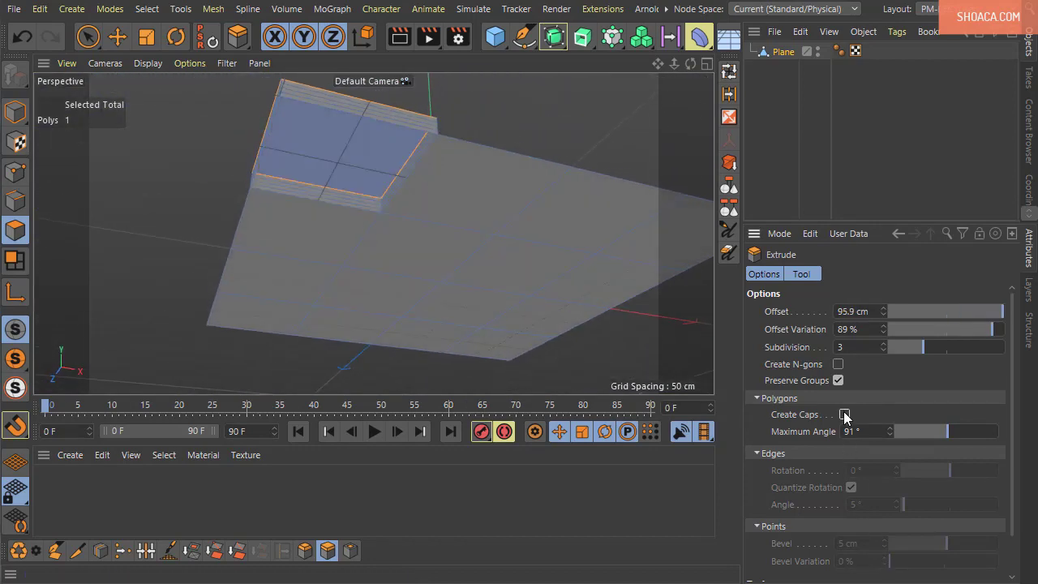
pyautogui.moveTo(705, 376)
pyautogui.keyDown('alt'); pyautogui.mouseDown()
pyautogui.moveTo(556, 382)
pyautogui.moveTo(426, 240)
pyautogui.mouseUp(); pyautogui.keyUp('alt')
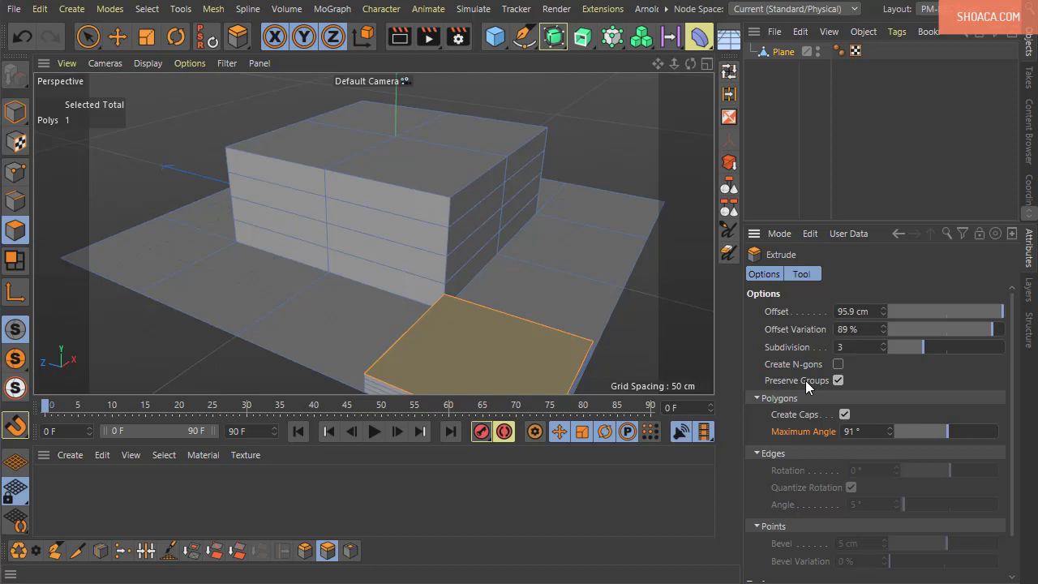
pyautogui.moveTo(858, 432); pyautogui.dragTo(815, 434)
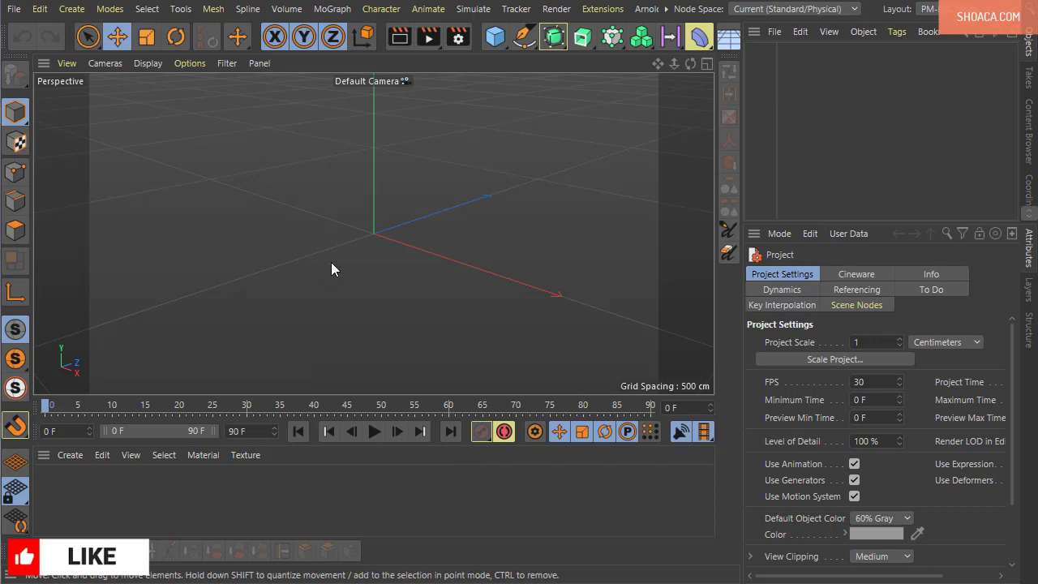
# Step: Add a cube to the scene and zoom in on it
pyautogui.click(493, 47)
pyautogui.moveTo(489, 67)
pyautogui.keyDown('alt'); pyautogui.mouseDown()
pyautogui.moveTo(411, 307)
pyautogui.moveTo(392, 283)
pyautogui.moveTo(381, 324)
pyautogui.mouseUp(); pyautogui.keyUp('alt')
pyautogui.scroll(2, 393, 282)
pyautogui.scroll(3, 382, 329)
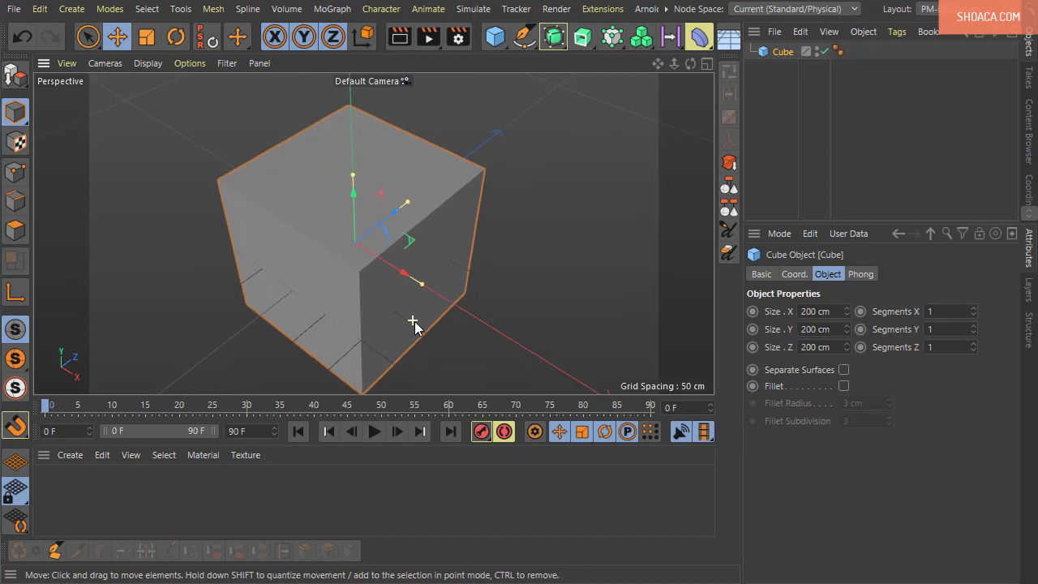
# Step: Make the cube editable and select its top face in Polygon mode with Live Selection
pyautogui.click(16, 76)
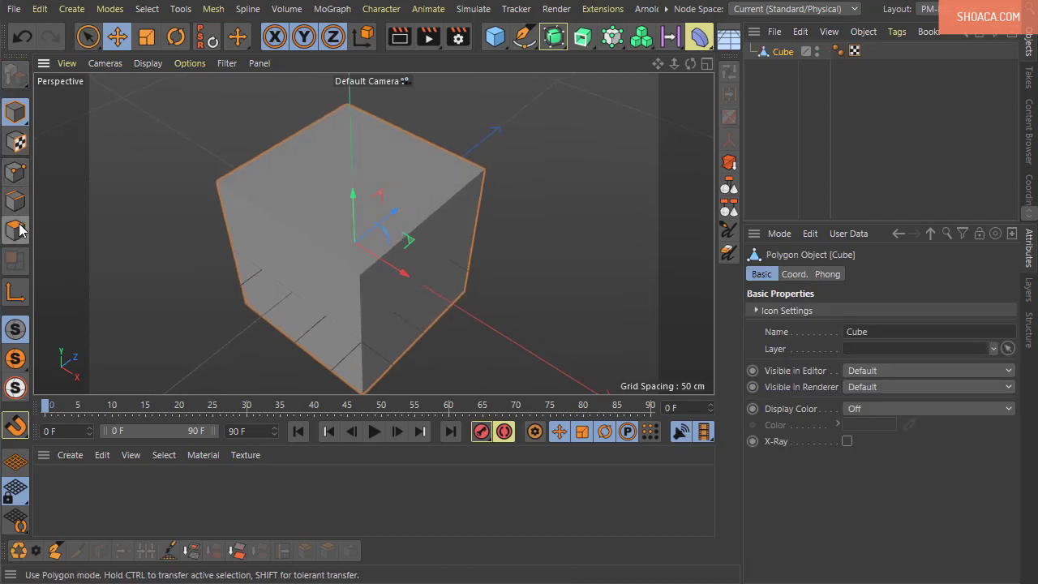
pyautogui.click(15, 230)
pyautogui.click(88, 36)
pyautogui.click(348, 181)
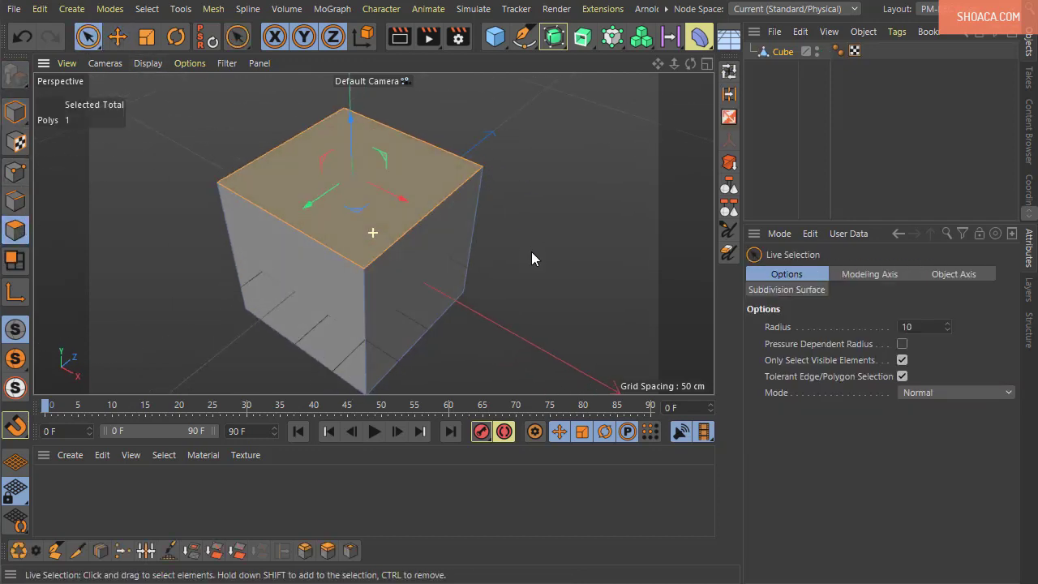
pyautogui.moveTo(531, 257)
pyautogui.keyDown('alt'); pyautogui.mouseDown()
pyautogui.moveTo(398, 232)
pyautogui.moveTo(417, 301)
pyautogui.moveTo(370, 255)
pyautogui.mouseUp(); pyautogui.keyUp('alt')
pyautogui.rightClick(535, 106)
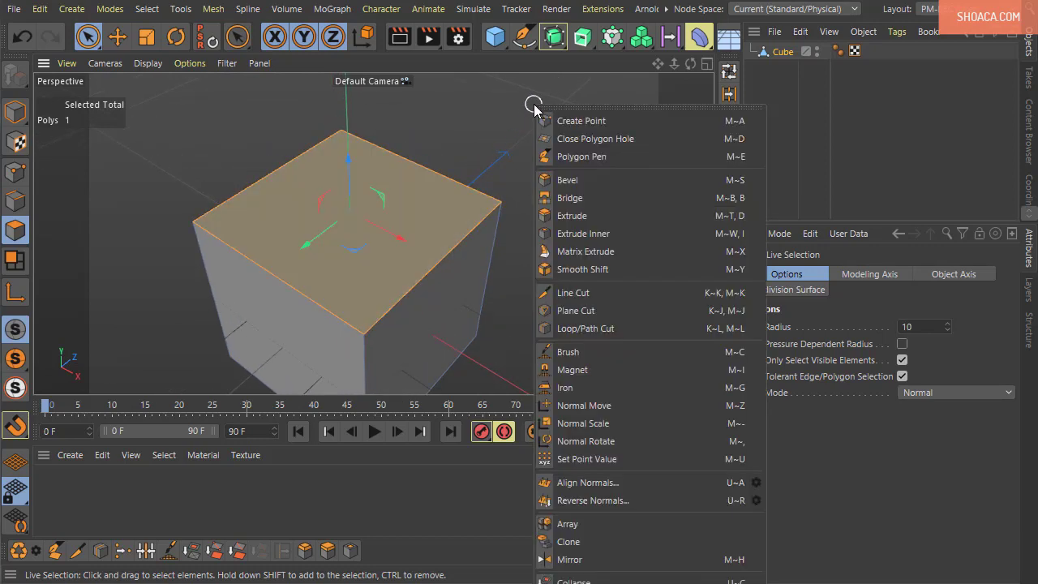
# Step: Inset the cube's top face with Extrude Inner and view it from above
pyautogui.click(577, 233)
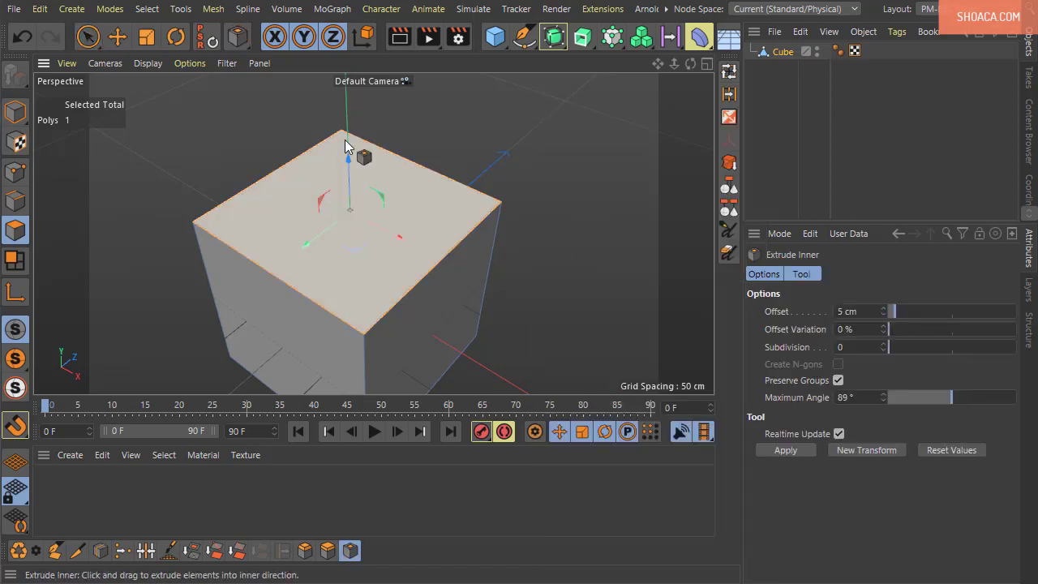
pyautogui.click(212, 9)
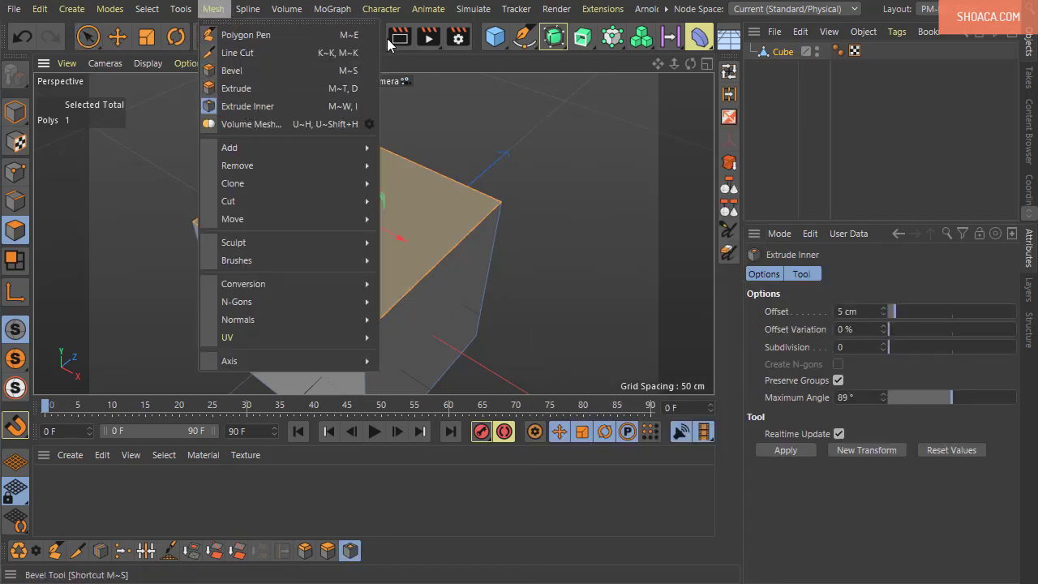
pyautogui.click(401, 3)
pyautogui.moveTo(630, 178); pyautogui.dragTo(712, 180)
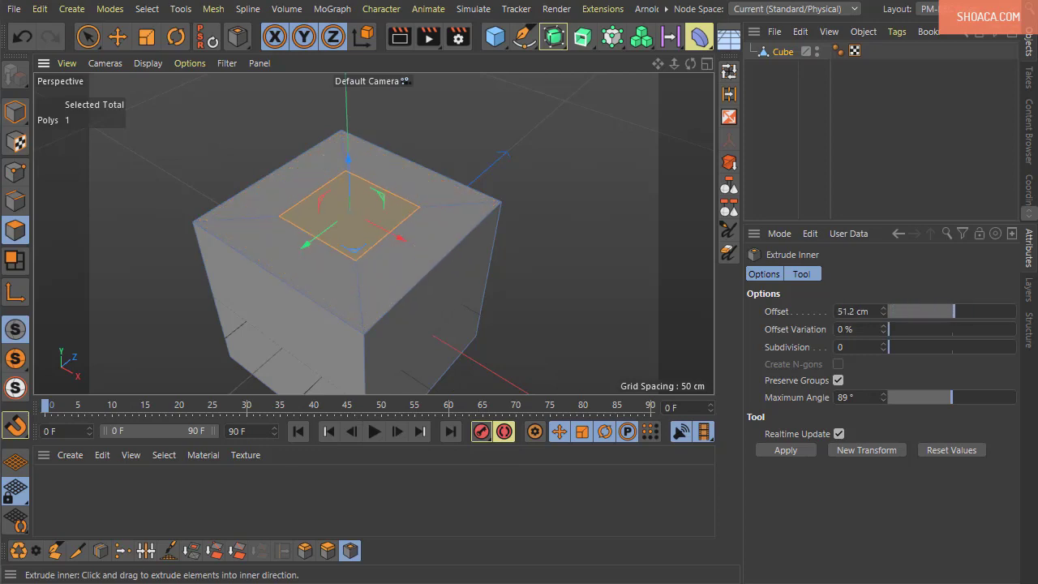
pyautogui.scroll(3, 404, 185)
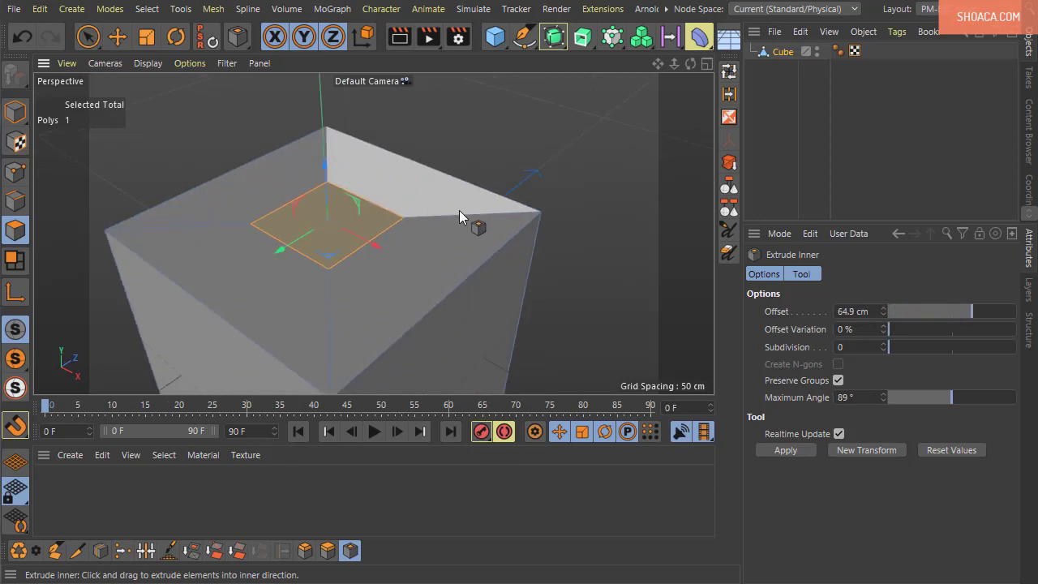
pyautogui.scroll(2, 459, 210)
pyautogui.scroll(3, 430, 251)
pyautogui.moveTo(430, 266)
pyautogui.keyDown('alt'); pyautogui.mouseDown()
pyautogui.moveTo(458, 272)
pyautogui.moveTo(484, 316)
pyautogui.mouseUp(); pyautogui.keyUp('alt')
pyautogui.scroll(-3, 459, 271)
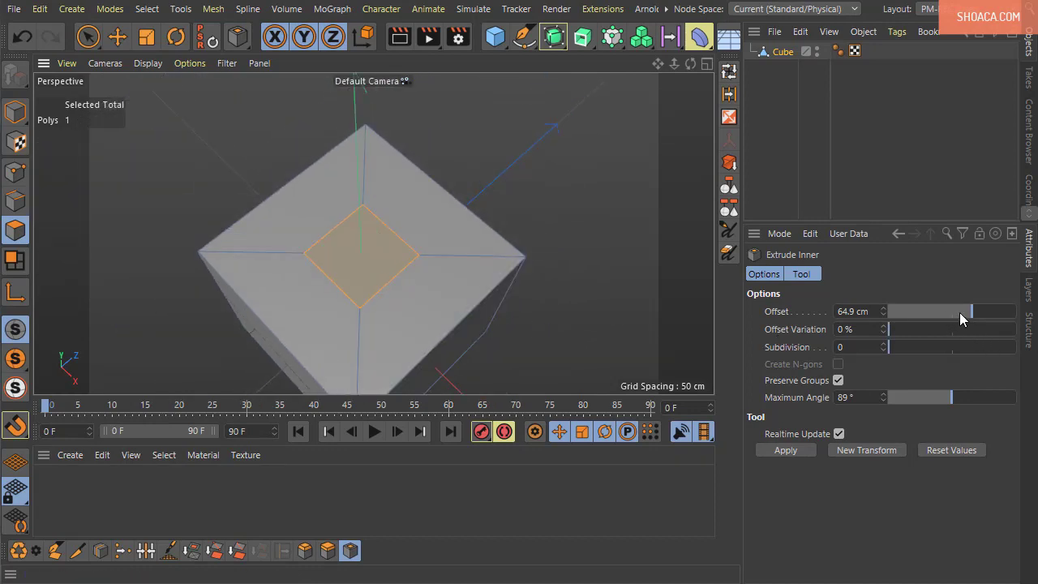
# Step: Tweak the inset offset, reset its values, and re-inset the top face by 48.1 cm
pyautogui.moveTo(969, 316)
pyautogui.mouseDown()
pyautogui.moveTo(1000, 321)
pyautogui.moveTo(952, 317)
pyautogui.mouseUp()
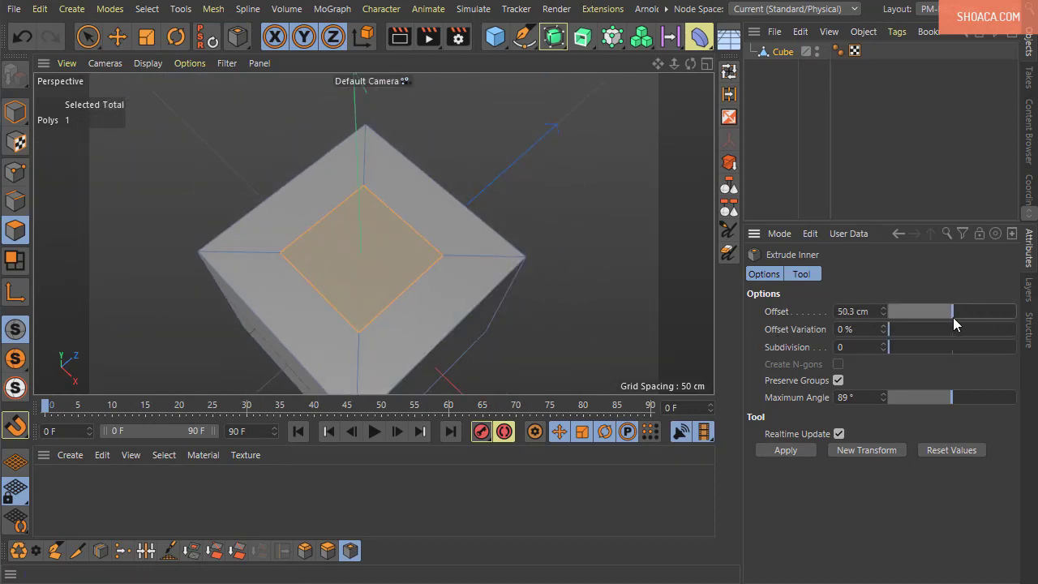
pyautogui.moveTo(893, 332)
pyautogui.mouseDown()
pyautogui.moveTo(983, 352)
pyautogui.moveTo(921, 333)
pyautogui.moveTo(856, 337)
pyautogui.mouseUp()
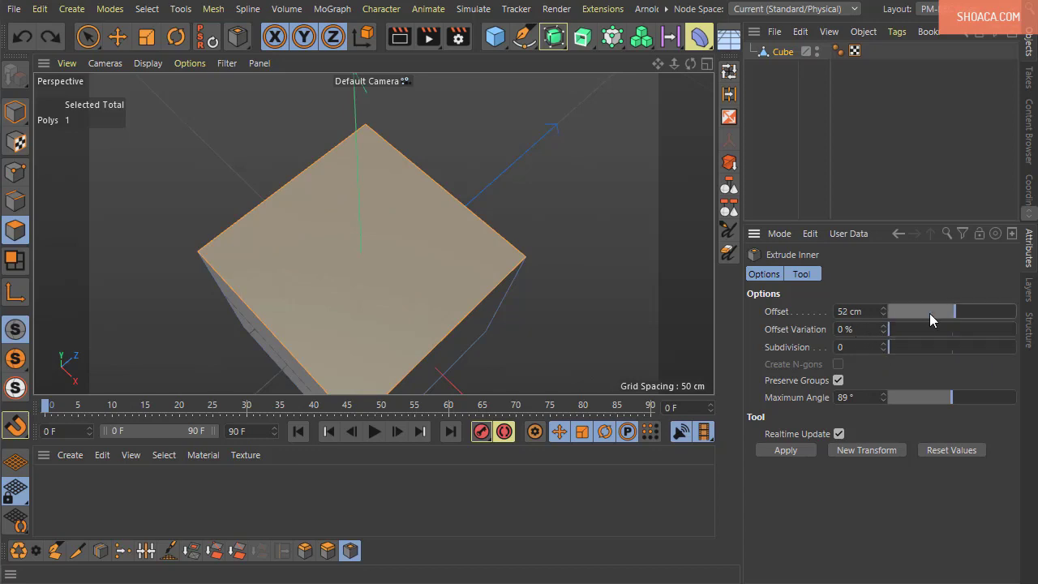
pyautogui.click(954, 450)
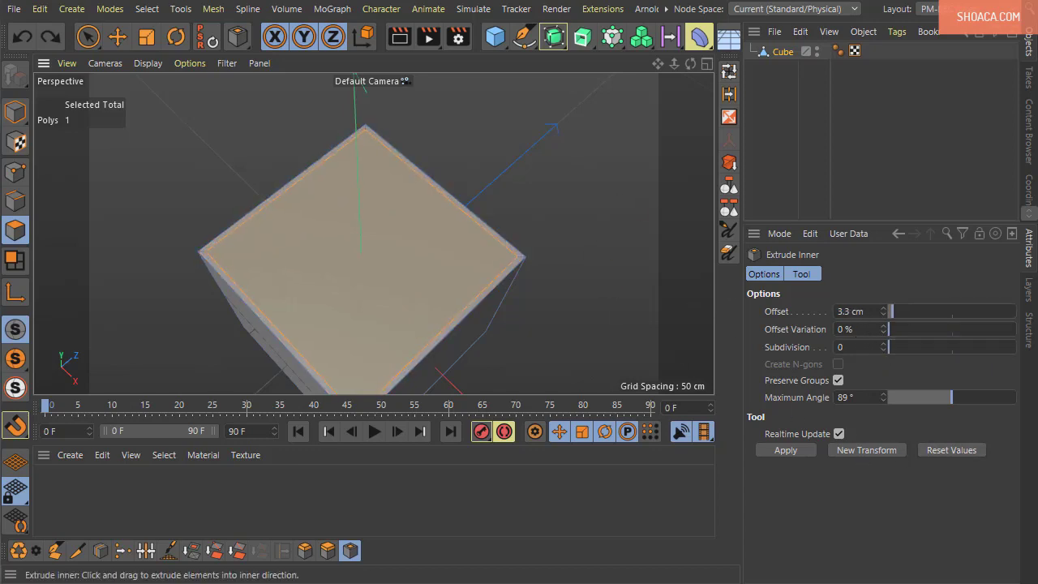
pyautogui.moveTo(589, 252); pyautogui.dragTo(758, 237)
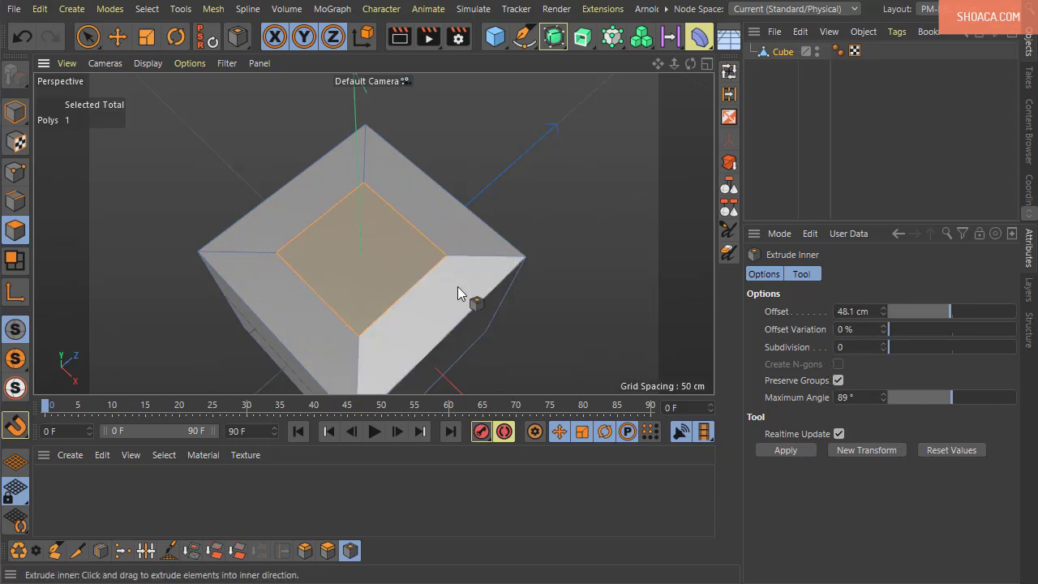
# Step: Set the inset Subdivision to 2, toggle Create N-gons on and off, and edit Maximum Angle
pyautogui.click(883, 343)
pyautogui.click(882, 343)
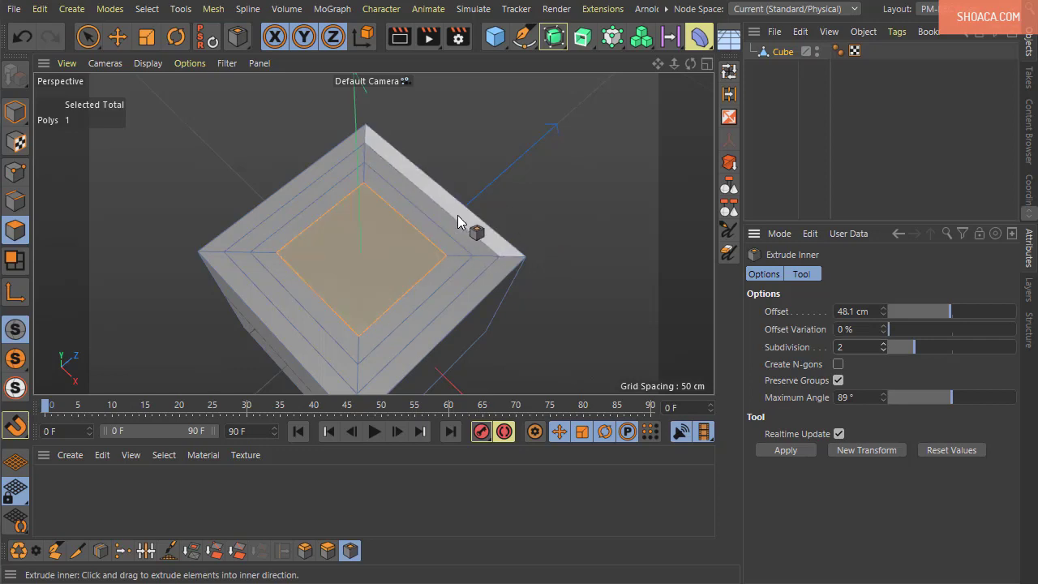
pyautogui.click(837, 364)
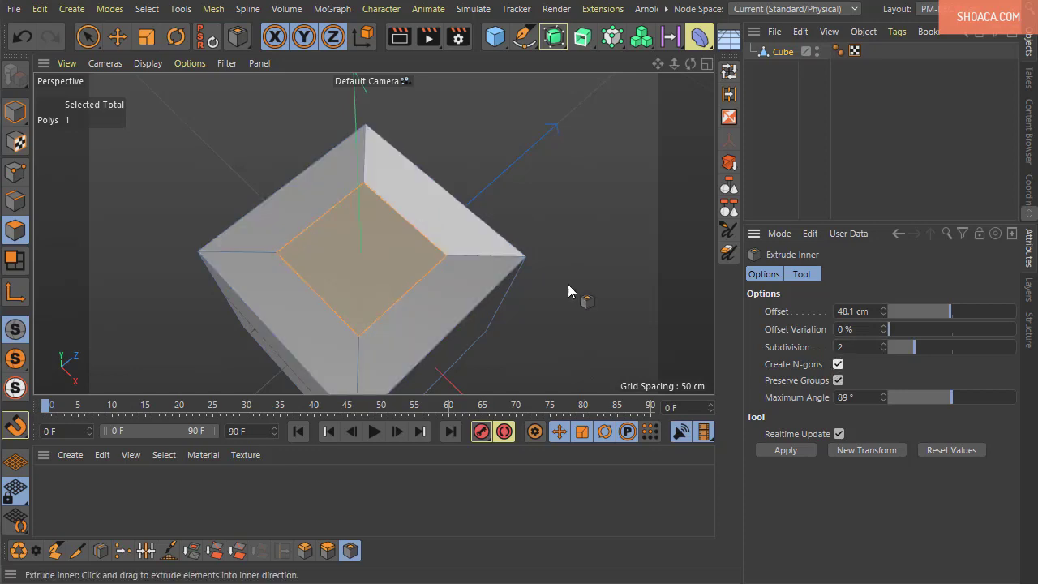
pyautogui.click(837, 364)
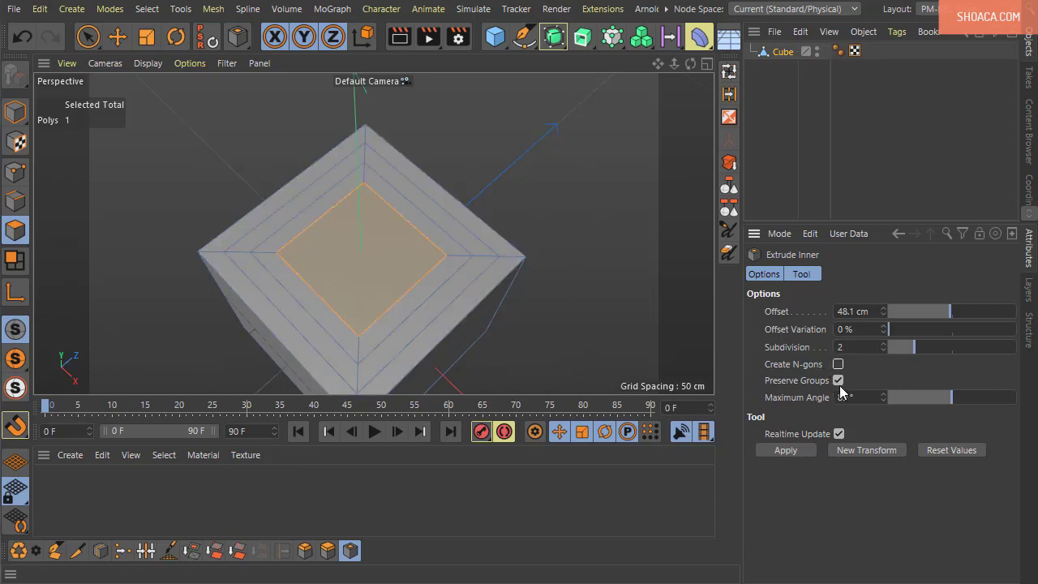
pyautogui.moveTo(505, 352)
pyautogui.keyDown('alt'); pyautogui.mouseDown()
pyautogui.moveTo(331, 250)
pyautogui.moveTo(411, 192)
pyautogui.moveTo(500, 351)
pyautogui.moveTo(424, 260)
pyautogui.moveTo(478, 286)
pyautogui.moveTo(512, 335)
pyautogui.mouseUp(); pyautogui.keyUp('alt')
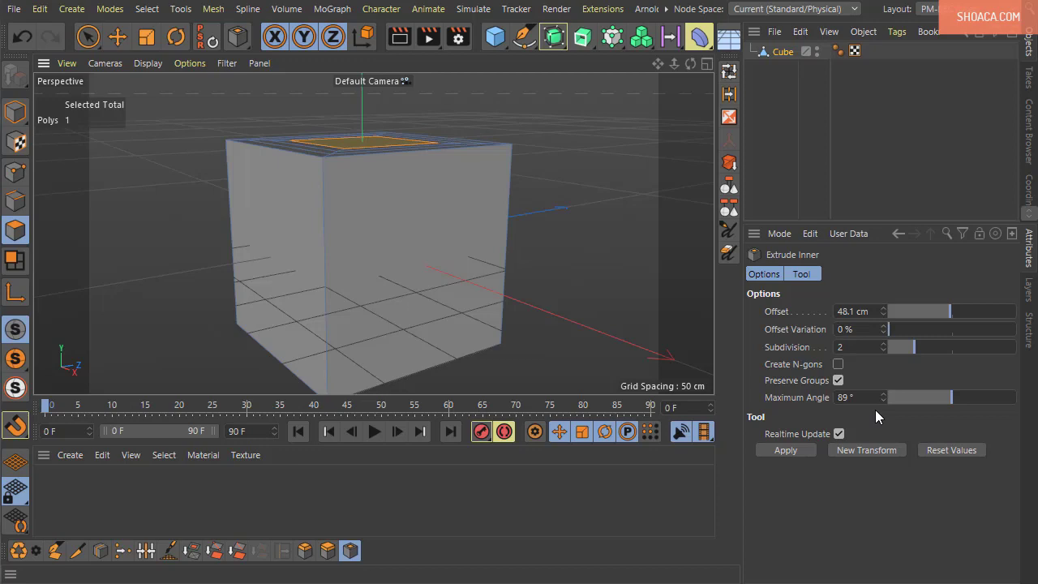
pyautogui.doubleClick(848, 397)
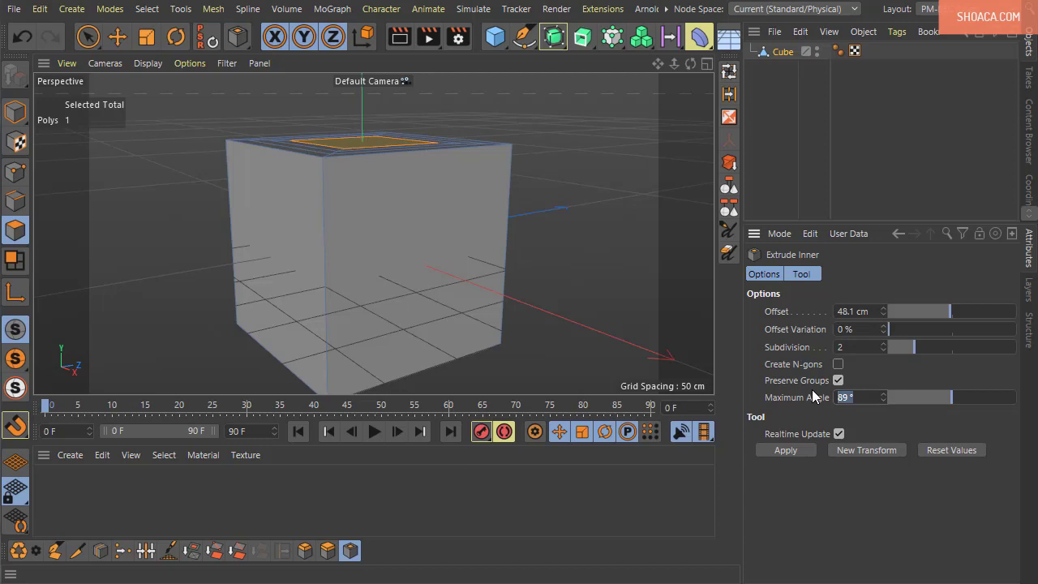
pyautogui.moveTo(665, 371)
pyautogui.keyDown('alt'); pyautogui.mouseDown()
pyautogui.moveTo(524, 294)
pyautogui.moveTo(559, 345)
pyautogui.moveTo(514, 311)
pyautogui.moveTo(308, 267)
pyautogui.moveTo(89, 87)
pyautogui.mouseUp(); pyautogui.keyUp('alt')
# Step: Undo twice to restore the plain cube with no inset or face selection
pyautogui.click(24, 37)
pyautogui.click(24, 37)
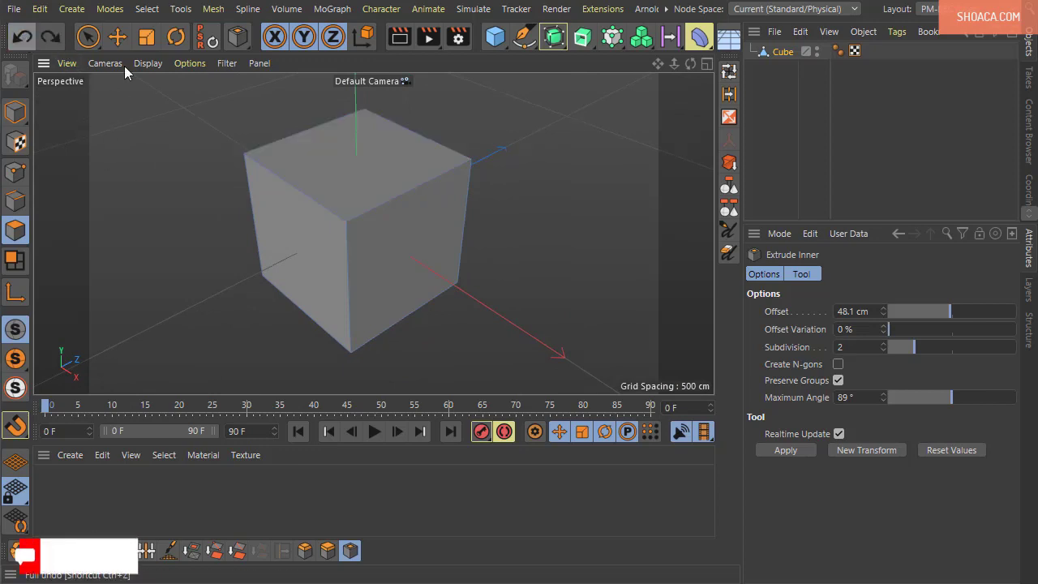
pyautogui.press('m')
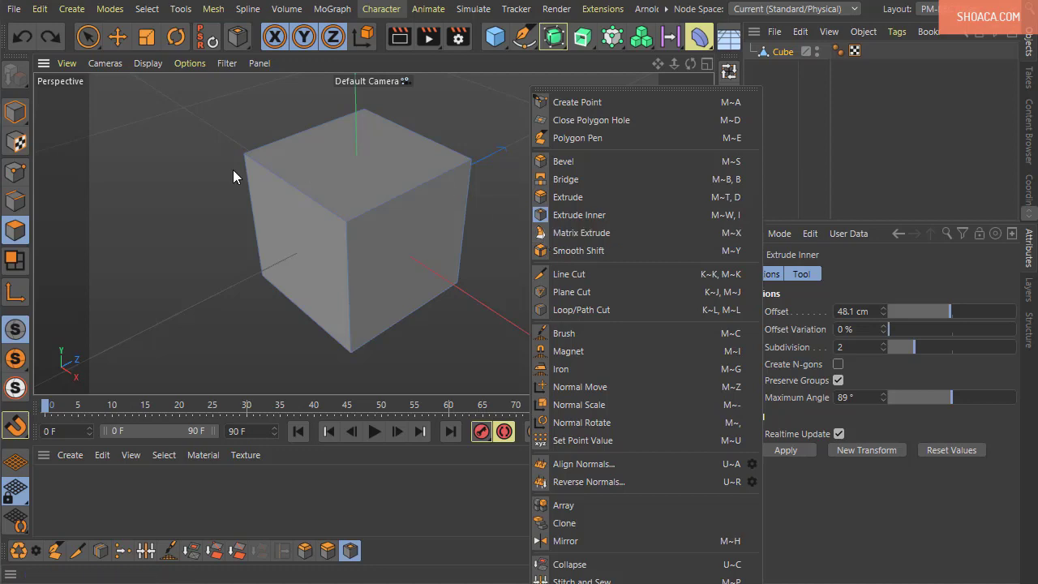
pyautogui.press('Escape')
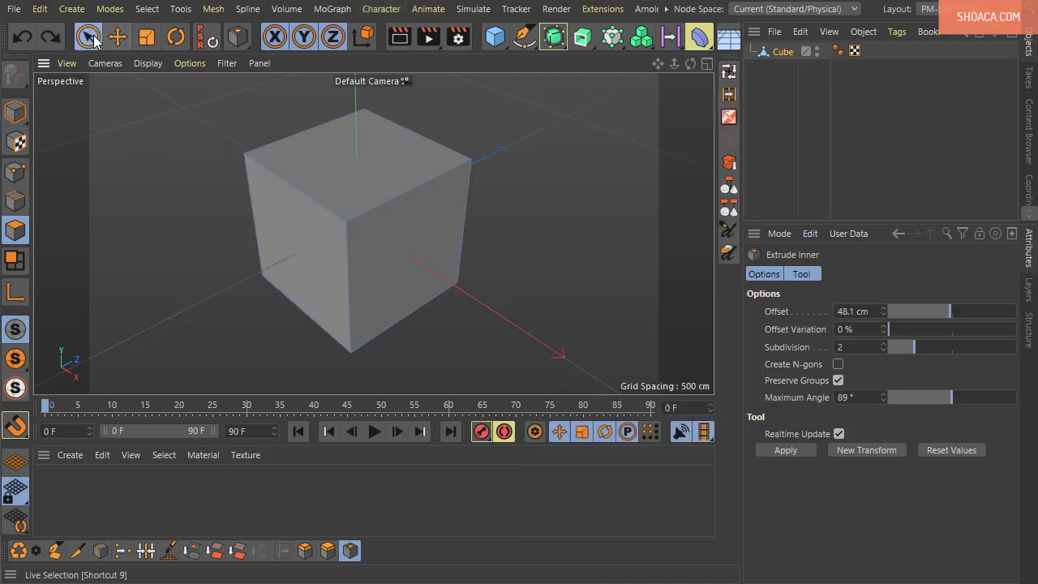
# Step: Select the cube's front, top and left faces with Live Selection while orbiting
pyautogui.click(87, 35)
pyautogui.click(305, 216)
pyautogui.click(357, 150)
pyautogui.moveTo(536, 213)
pyautogui.keyDown('alt'); pyautogui.mouseDown()
pyautogui.moveTo(404, 213)
pyautogui.moveTo(340, 233)
pyautogui.moveTo(409, 246)
pyautogui.moveTo(388, 240)
pyautogui.mouseUp(); pyautogui.keyUp('alt')
pyautogui.keyDown('shift'); pyautogui.click(340, 233); pyautogui.keyUp('shift')
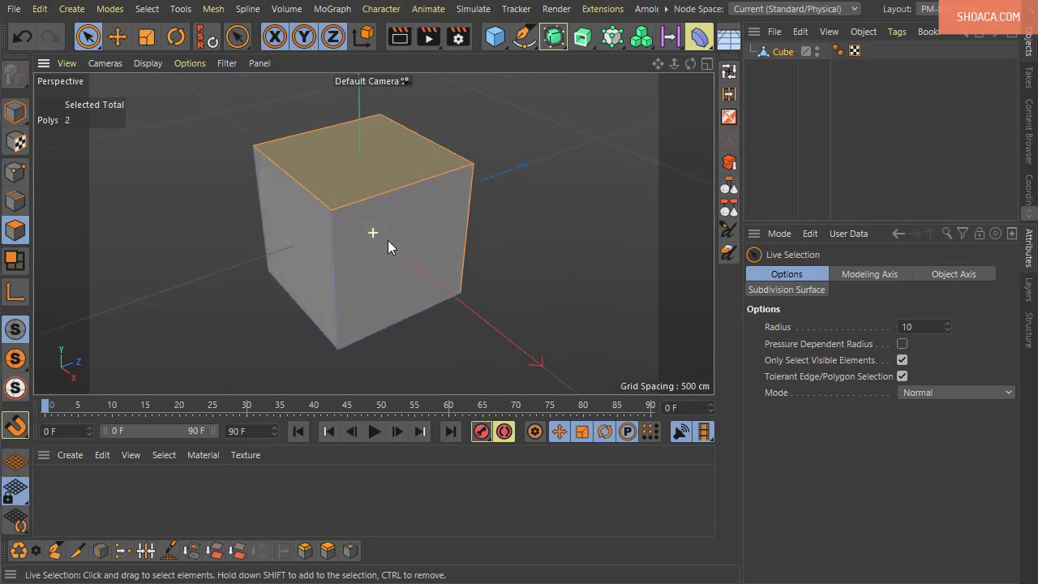
pyautogui.keyDown('shift'); pyautogui.click(312, 236); pyautogui.keyUp('shift')
pyautogui.scroll(-3, 315, 241)
pyautogui.keyDown('alt'); pyautogui.moveTo(514, 220); pyautogui.dragTo(420, 267); pyautogui.keyUp('alt')
pyautogui.scroll(-2, 415, 264)
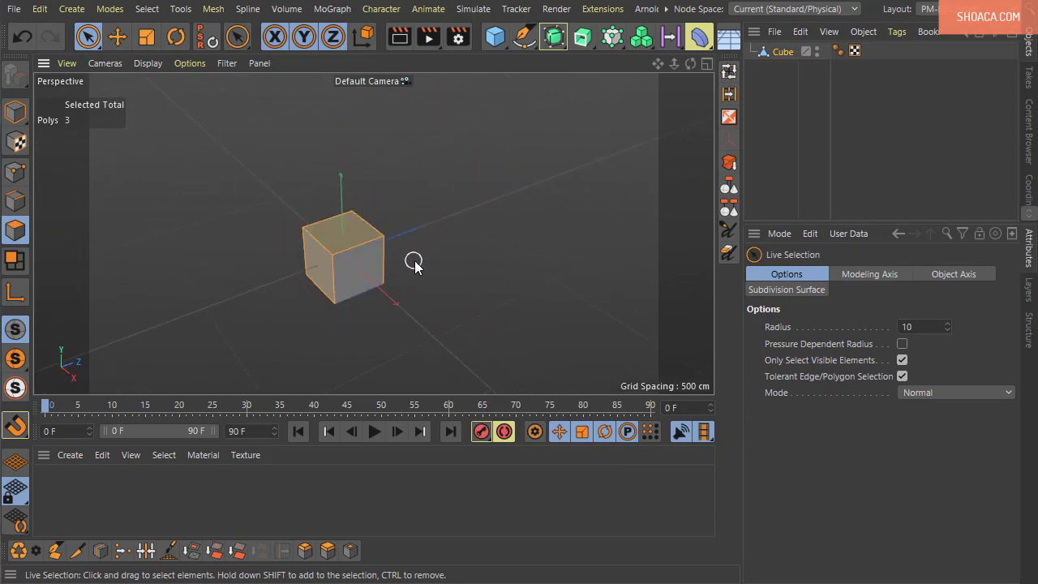
# Step: Pick Matrix Extrude from the viewport's mesh commands menu for the three selected faces
pyautogui.rightClick(424, 149)
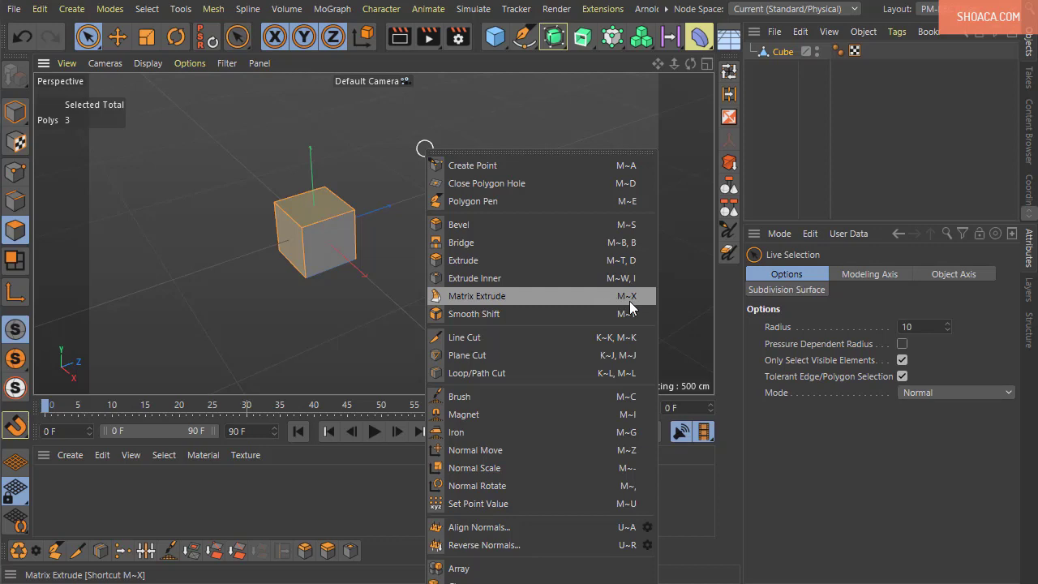
pyautogui.click(212, 11)
pyautogui.click(212, 9)
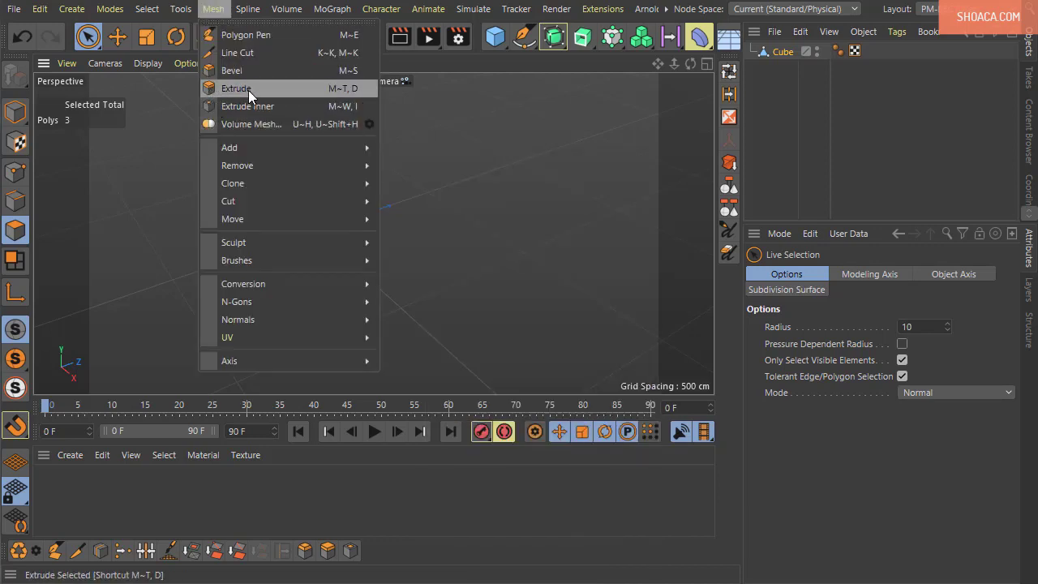
pyautogui.moveTo(243, 147)
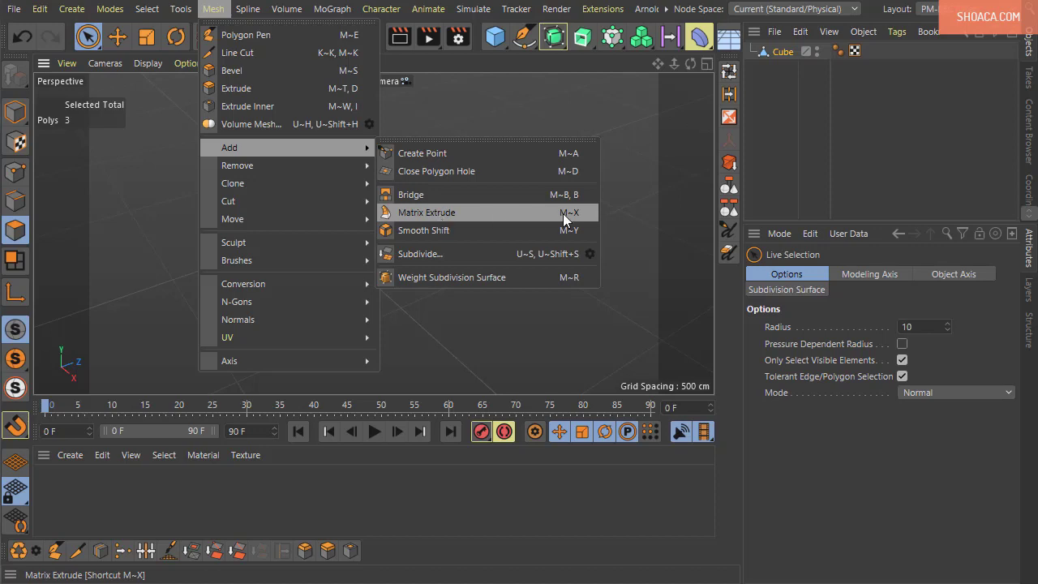
pyautogui.click(519, 52)
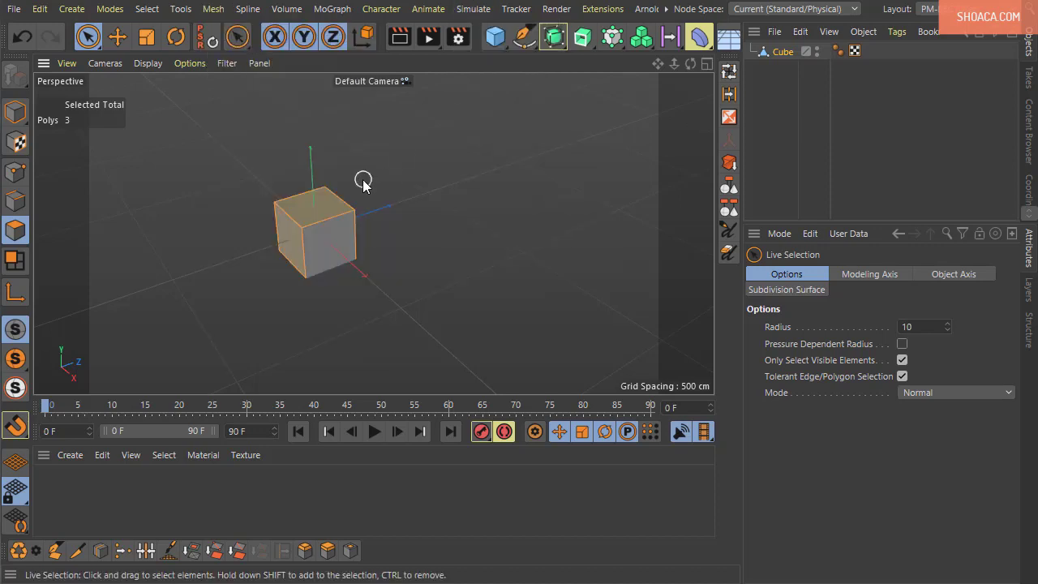
pyautogui.moveTo(359, 181)
pyautogui.keyDown('alt'); pyautogui.mouseDown()
pyautogui.moveTo(324, 203)
pyautogui.moveTo(469, 167)
pyautogui.mouseUp(); pyautogui.keyUp('alt')
pyautogui.rightClick(340, 146)
pyautogui.click(407, 295)
pyautogui.moveTo(553, 209); pyautogui.dragTo(616, 209)
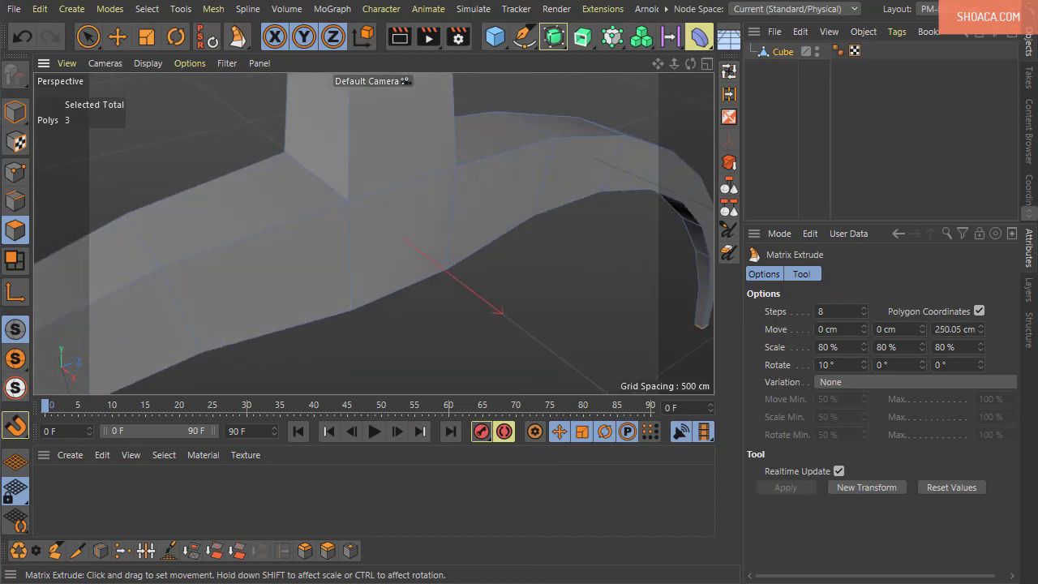
pyautogui.moveTo(548, 252)
pyautogui.keyDown('alt'); pyautogui.mouseDown()
pyautogui.moveTo(521, 324)
pyautogui.moveTo(512, 241)
pyautogui.moveTo(442, 313)
pyautogui.moveTo(556, 318)
pyautogui.moveTo(702, 172)
pyautogui.moveTo(619, 295)
pyautogui.moveTo(467, 362)
pyautogui.mouseUp(); pyautogui.keyUp('alt')
pyautogui.click(226, 63)
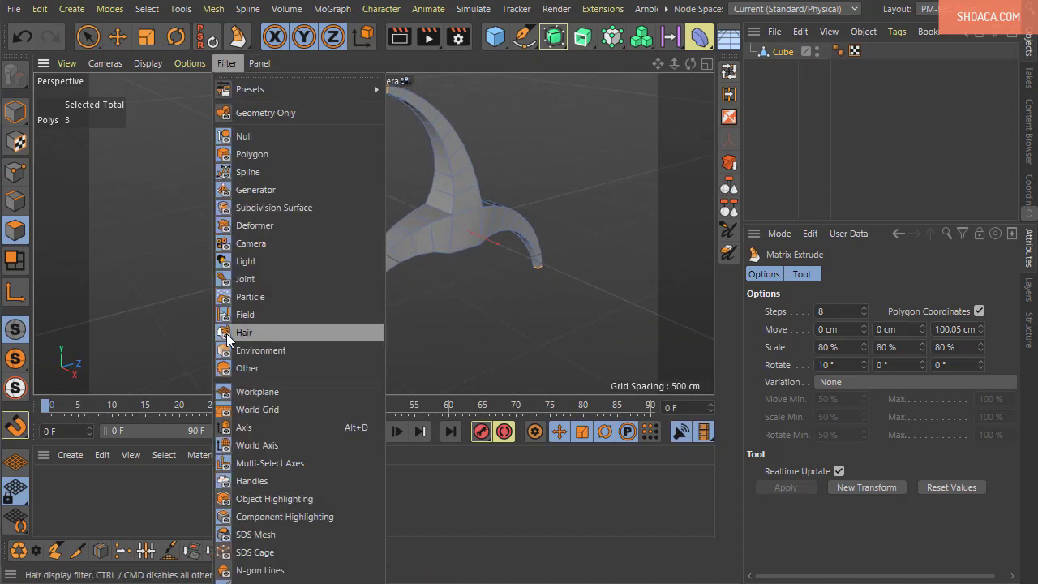
pyautogui.click(244, 392)
pyautogui.moveTo(461, 292)
pyautogui.keyDown('alt'); pyautogui.mouseDown()
pyautogui.moveTo(353, 342)
pyautogui.moveTo(384, 295)
pyautogui.moveTo(505, 329)
pyautogui.moveTo(452, 375)
pyautogui.moveTo(439, 347)
pyautogui.moveTo(421, 365)
pyautogui.mouseUp(); pyautogui.keyUp('alt')
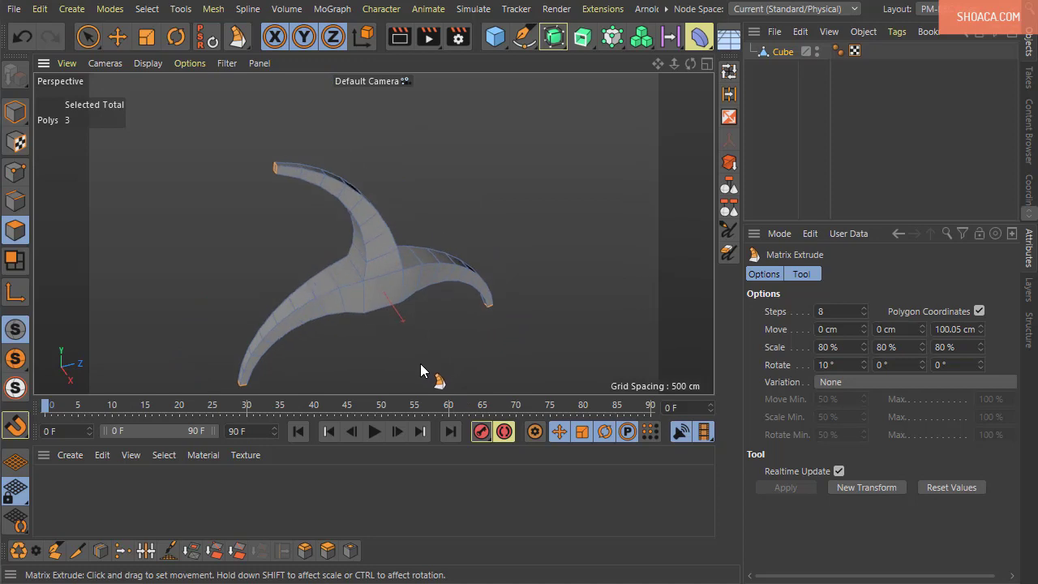
pyautogui.scroll(3, 424, 319)
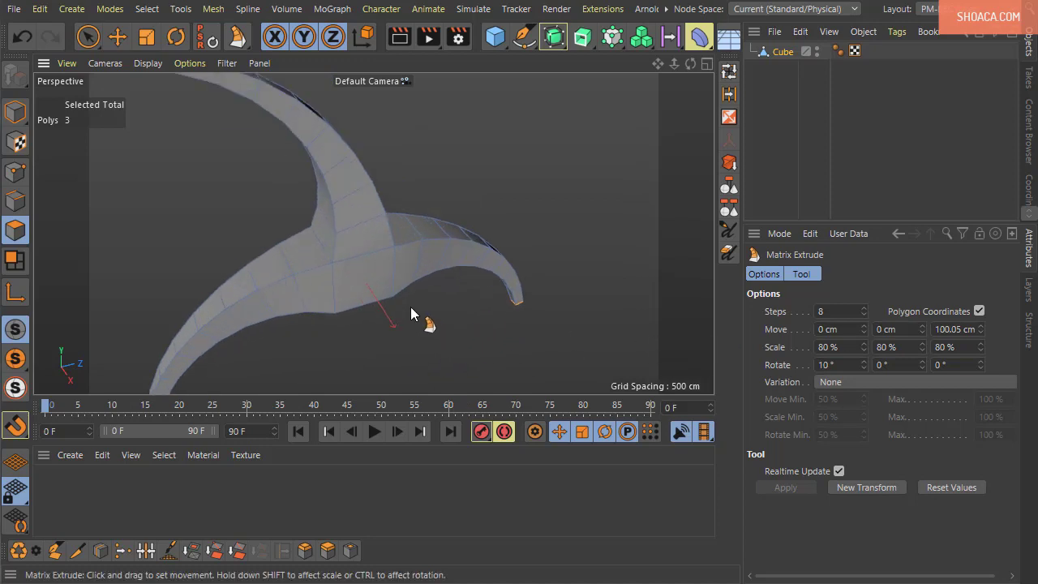
pyautogui.scroll(3, 410, 307)
pyautogui.moveTo(368, 314)
pyautogui.keyDown('alt'); pyautogui.mouseDown()
pyautogui.moveTo(387, 257)
pyautogui.moveTo(397, 275)
pyautogui.mouseUp(); pyautogui.keyUp('alt')
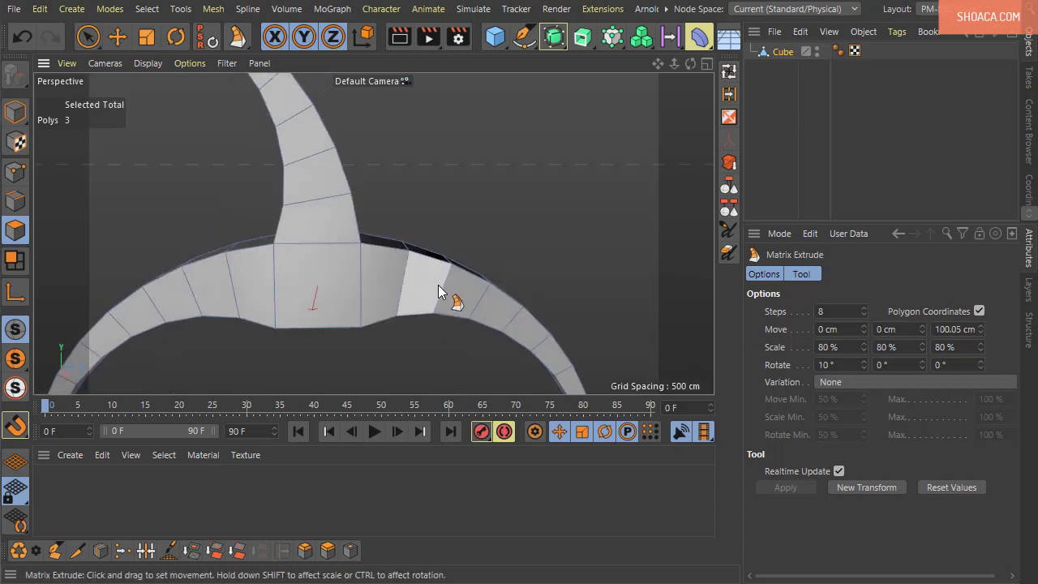
pyautogui.keyDown('alt'); pyautogui.moveTo(457, 289); pyautogui.dragTo(384, 219); pyautogui.keyUp('alt')
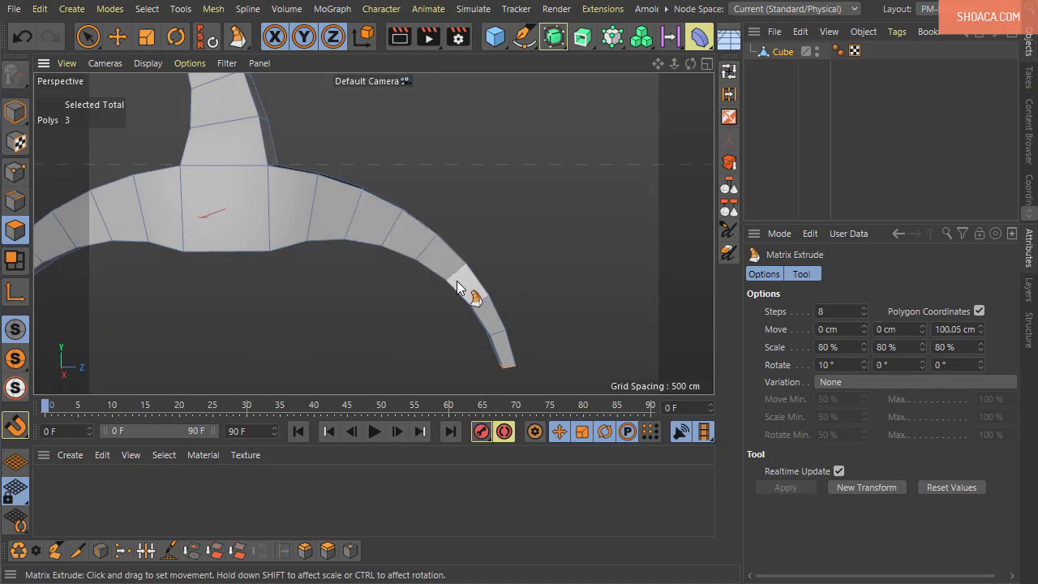
pyautogui.click(823, 313)
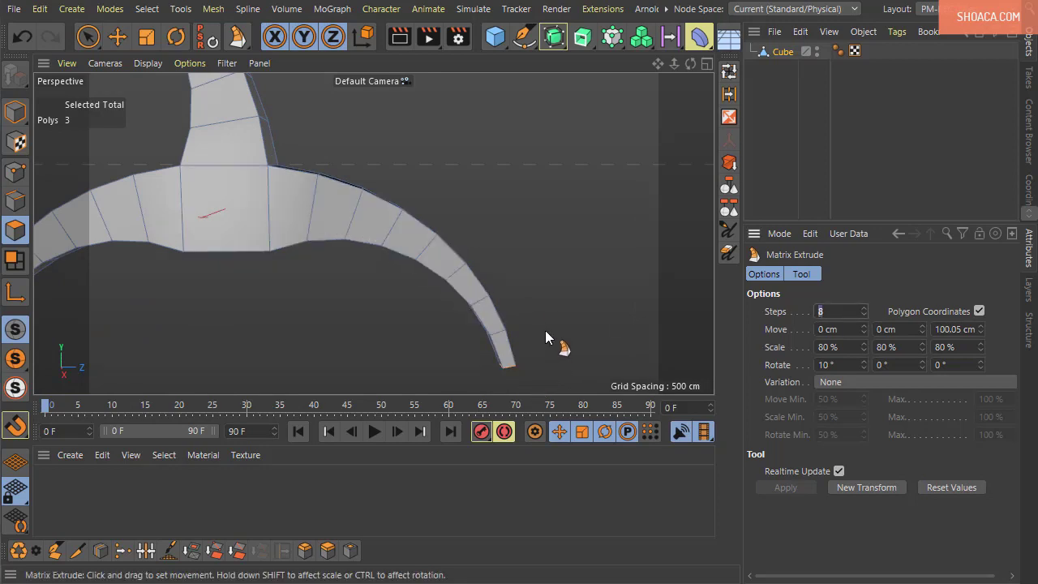
pyautogui.keyDown('alt'); pyautogui.moveTo(546, 332); pyautogui.dragTo(325, 254); pyautogui.keyUp('alt')
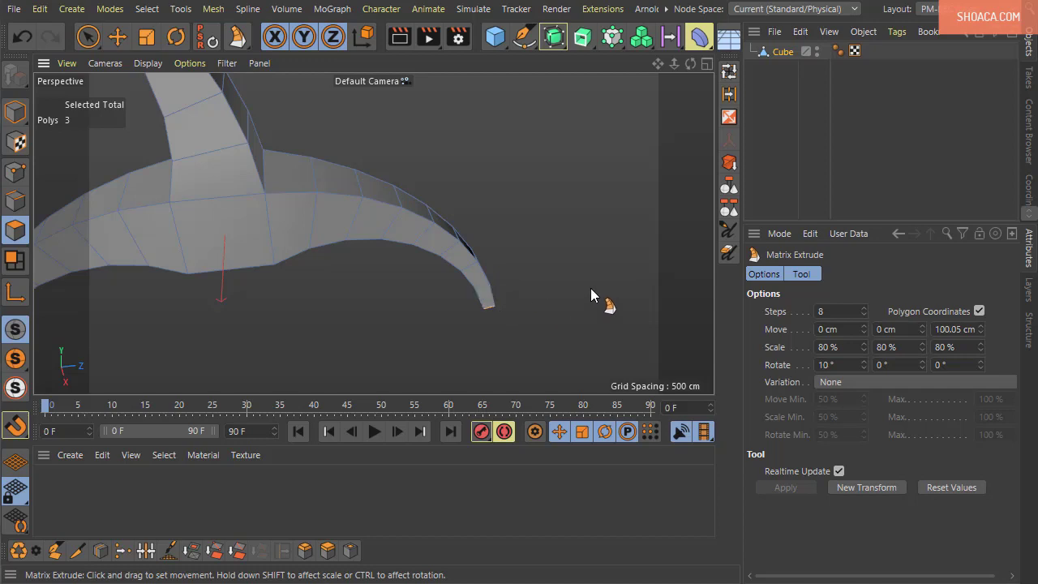
pyautogui.moveTo(598, 297)
pyautogui.keyDown('alt'); pyautogui.mouseDown()
pyautogui.moveTo(456, 232)
pyautogui.moveTo(473, 289)
pyautogui.moveTo(395, 226)
pyautogui.moveTo(416, 276)
pyautogui.mouseUp(); pyautogui.keyUp('alt')
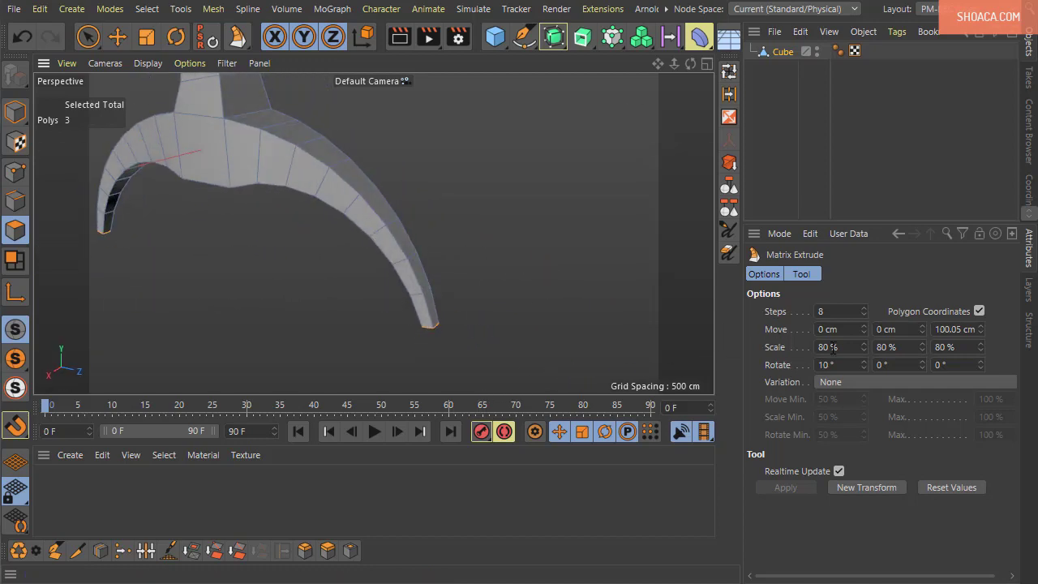
pyautogui.moveTo(833, 347); pyautogui.dragTo(792, 354)
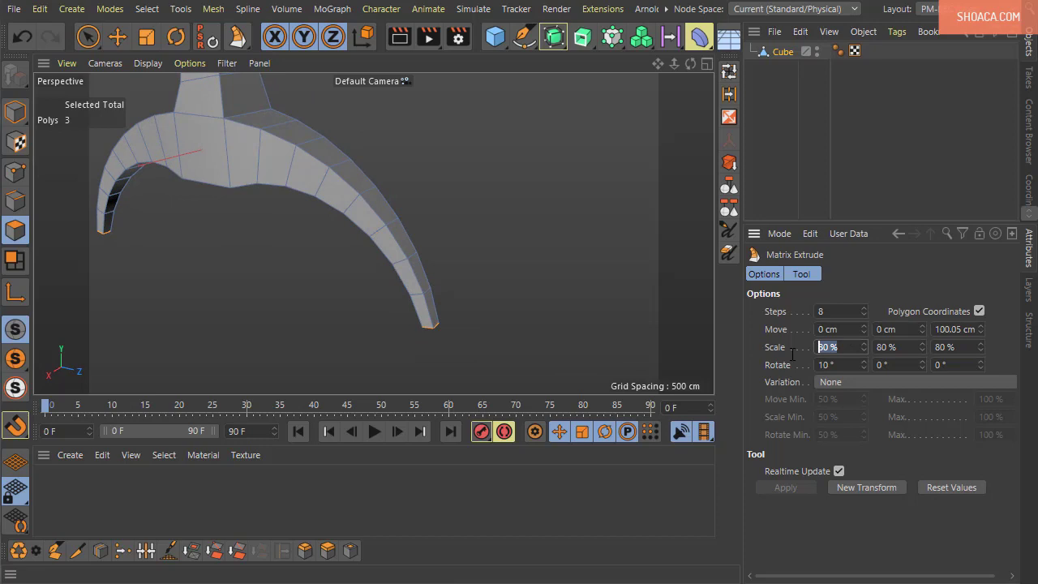
pyautogui.moveTo(489, 311)
pyautogui.keyDown('alt'); pyautogui.mouseDown()
pyautogui.moveTo(445, 281)
pyautogui.moveTo(430, 365)
pyautogui.moveTo(481, 343)
pyautogui.moveTo(401, 247)
pyautogui.moveTo(296, 202)
pyautogui.mouseUp(); pyautogui.keyUp('alt')
pyautogui.keyDown('alt'); pyautogui.moveTo(266, 294); pyautogui.dragTo(312, 322); pyautogui.keyUp('alt')
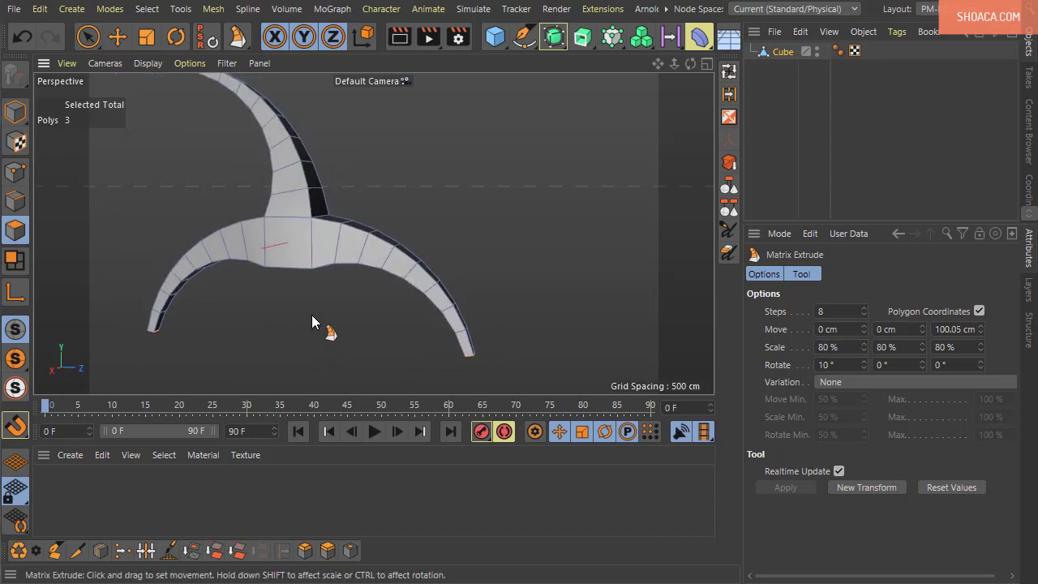
pyautogui.moveTo(435, 335)
pyautogui.keyDown('alt'); pyautogui.mouseDown()
pyautogui.moveTo(389, 347)
pyautogui.moveTo(414, 336)
pyautogui.mouseUp(); pyautogui.keyUp('alt')
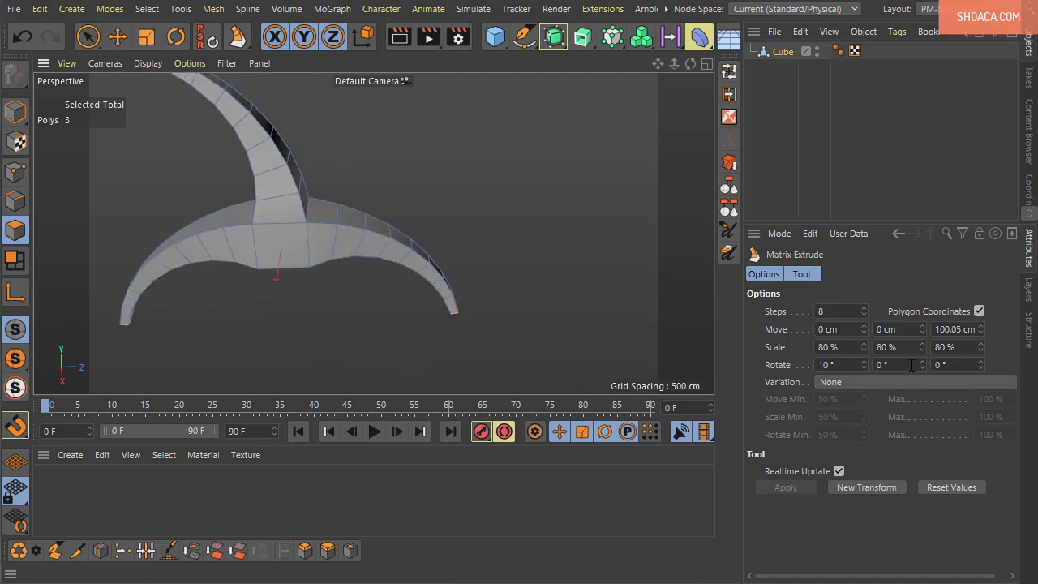
pyautogui.click(776, 349)
pyautogui.click(827, 347)
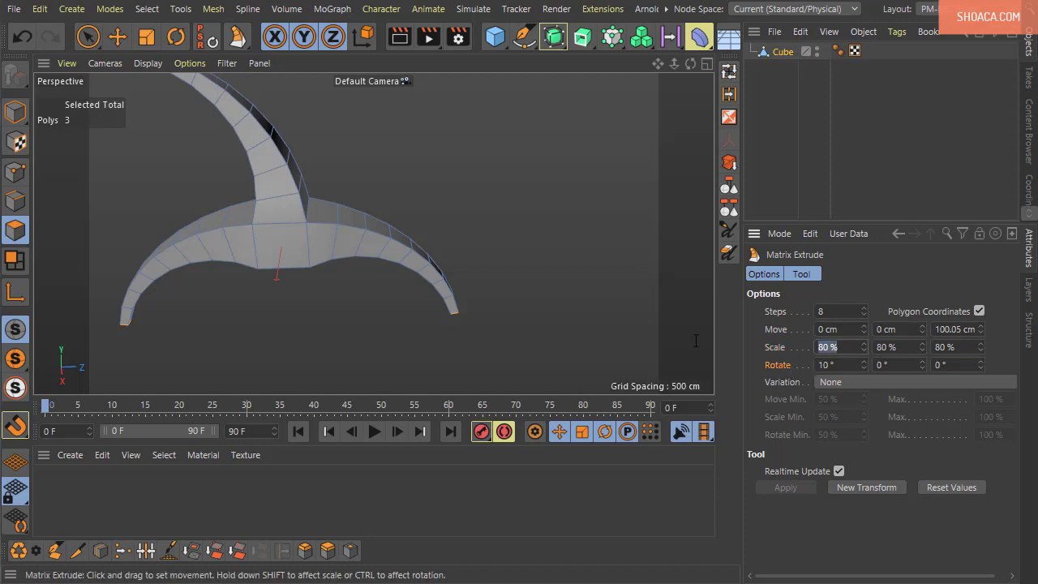
# Step: Set all three Matrix Extrude Scale values to 100%
pyautogui.write('100')
pyautogui.press('Return')
pyautogui.press('0')
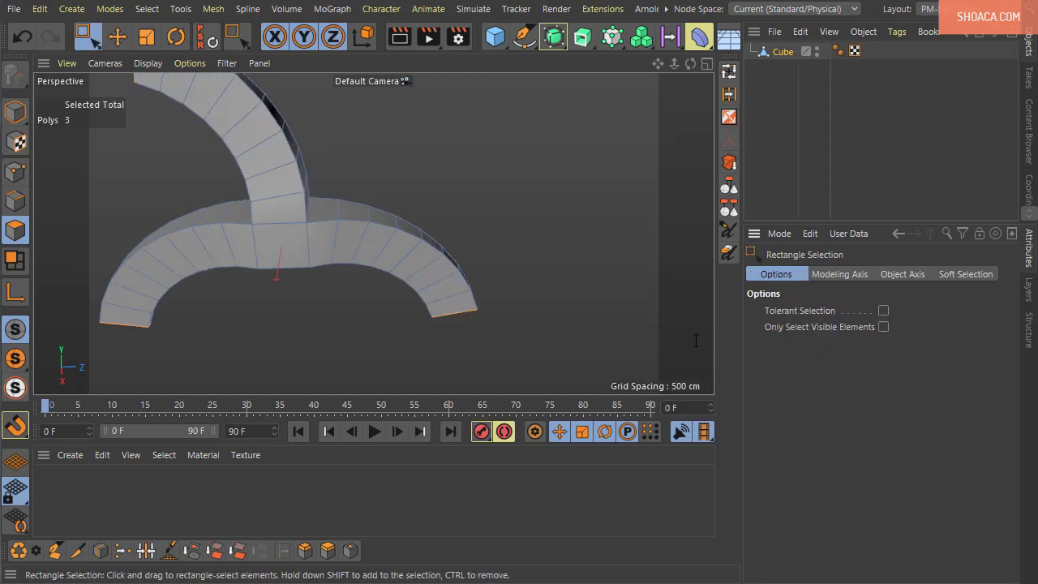
pyautogui.rightClick(497, 93)
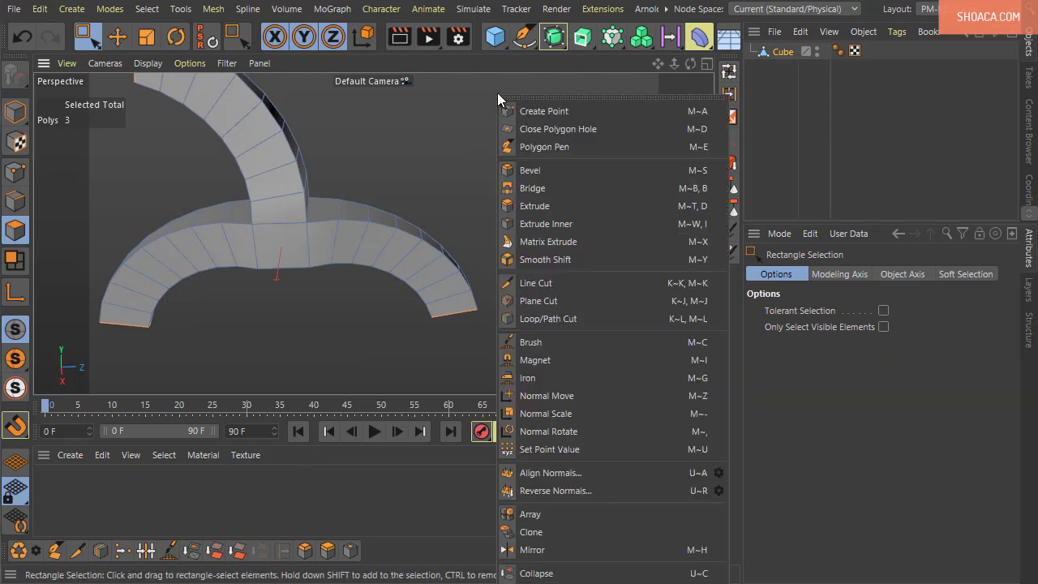
pyautogui.click(568, 238)
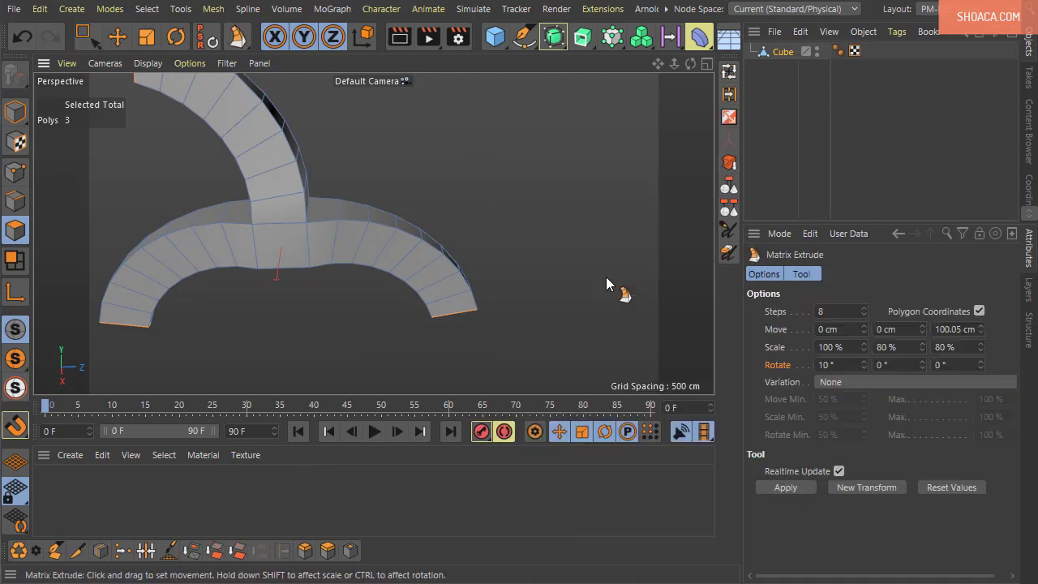
pyautogui.click(885, 347)
pyautogui.write('100')
pyautogui.press('Tab')
pyautogui.write('100')
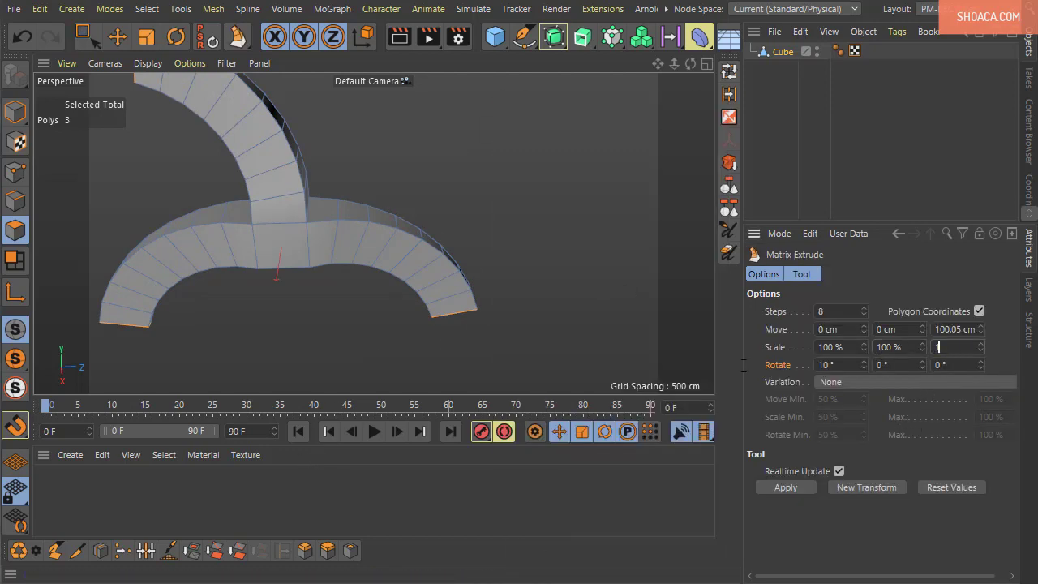
pyautogui.press('Return')
# Step: Reset the Matrix Extrude values to defaults and undo back to the plain cube
pyautogui.moveTo(406, 271)
pyautogui.keyDown('alt'); pyautogui.mouseDown()
pyautogui.moveTo(573, 375)
pyautogui.moveTo(574, 301)
pyautogui.mouseUp(); pyautogui.keyUp('alt')
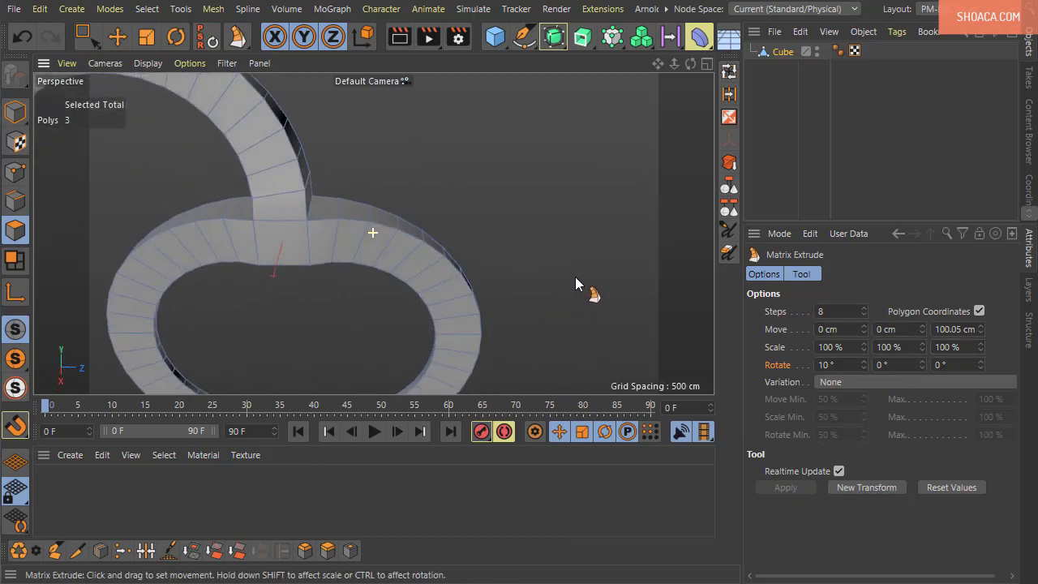
pyautogui.click(974, 486)
pyautogui.keyDown('alt'); pyautogui.moveTo(532, 343); pyautogui.dragTo(667, 385); pyautogui.keyUp('alt')
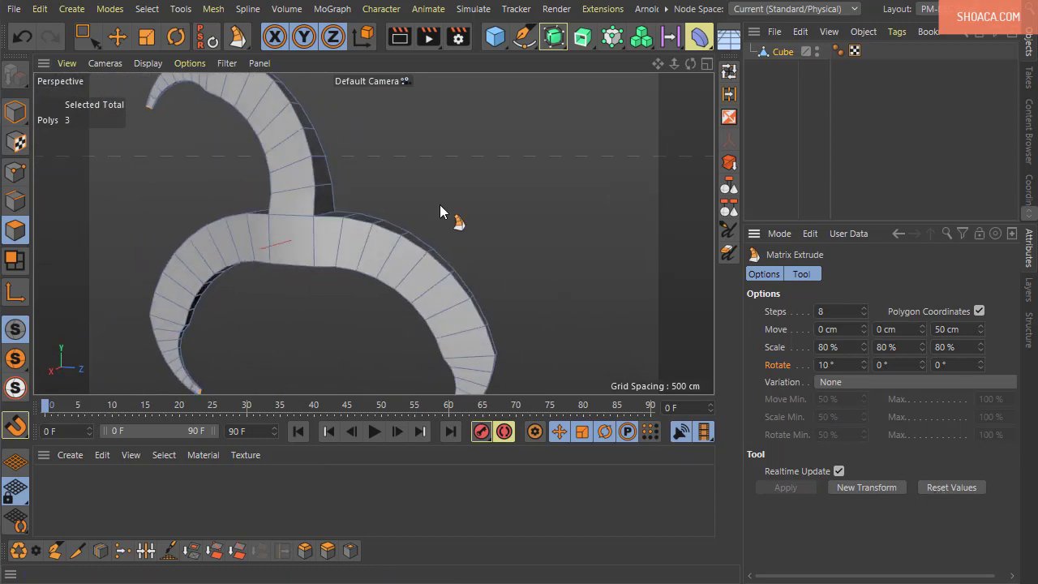
pyautogui.click(23, 38)
pyautogui.click(23, 38)
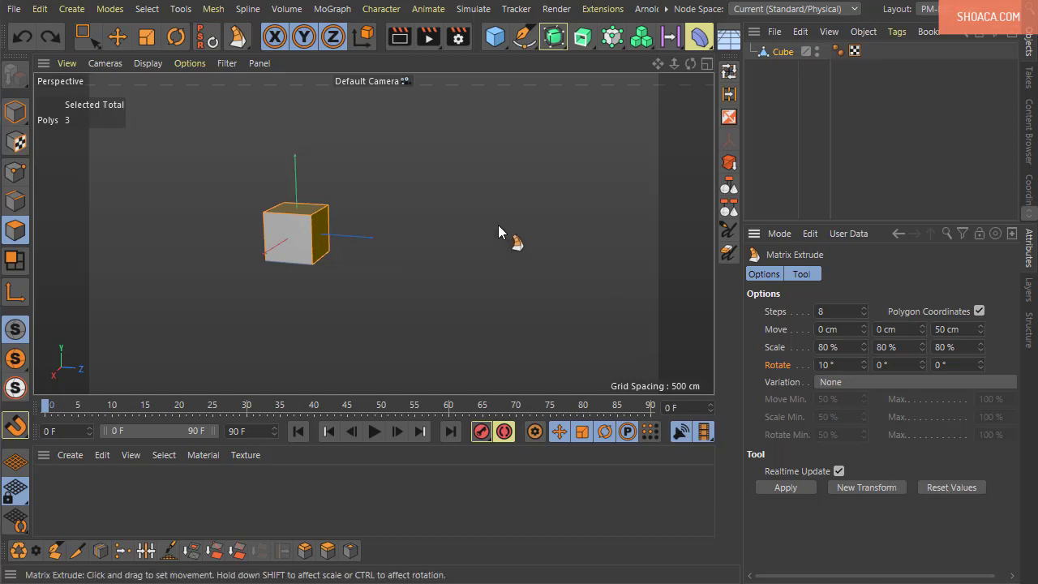
# Step: Matrix-extrude the cube, then set Move to 31.031/-18.4/128.15 cm and Scale Y to 150%
pyautogui.moveTo(497, 224)
pyautogui.mouseDown()
pyautogui.moveTo(567, 162)
pyautogui.moveTo(525, 314)
pyautogui.mouseUp()
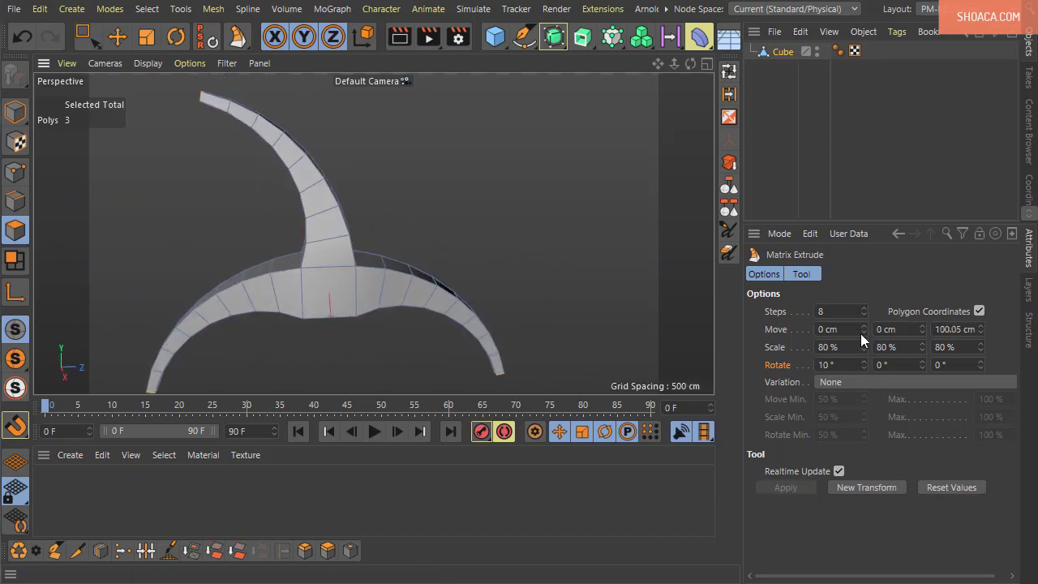
pyautogui.moveTo(864, 329)
pyautogui.mouseDown()
pyautogui.moveTo(863, 308)
pyautogui.moveTo(864, 333)
pyautogui.mouseUp()
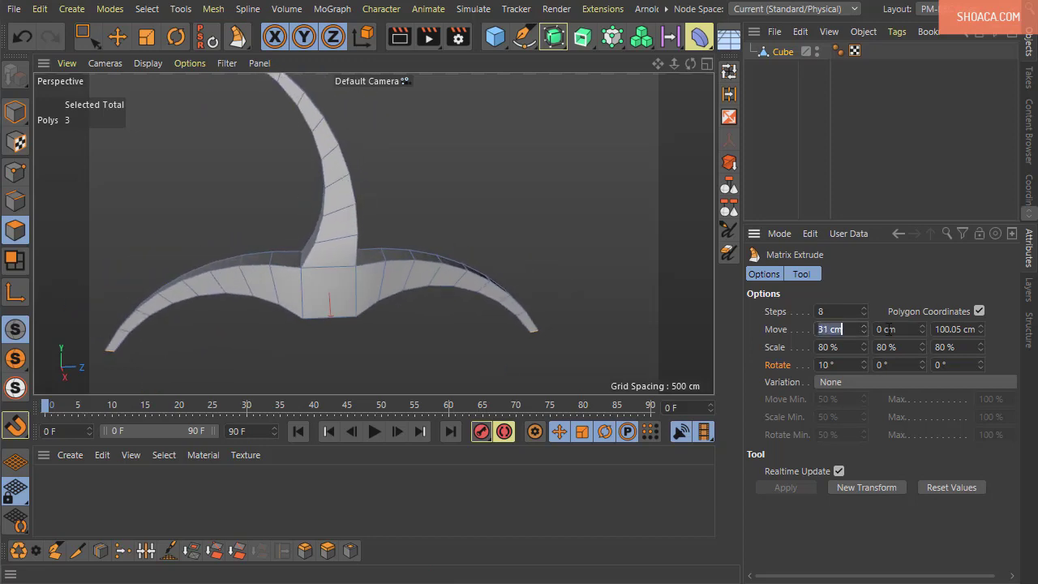
pyautogui.moveTo(556, 271); pyautogui.dragTo(560, 275)
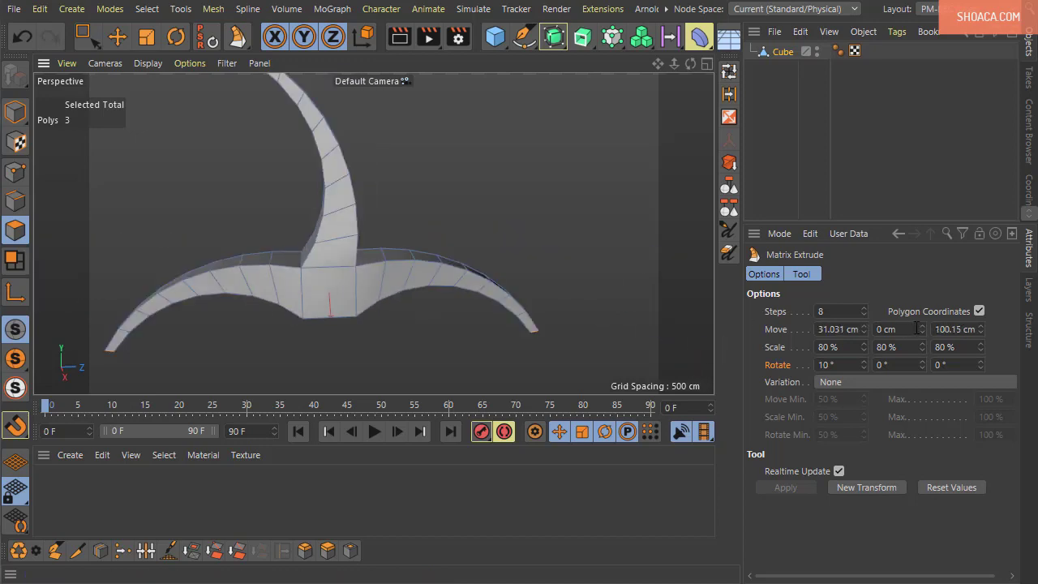
pyautogui.moveTo(922, 329); pyautogui.dragTo(902, 309)
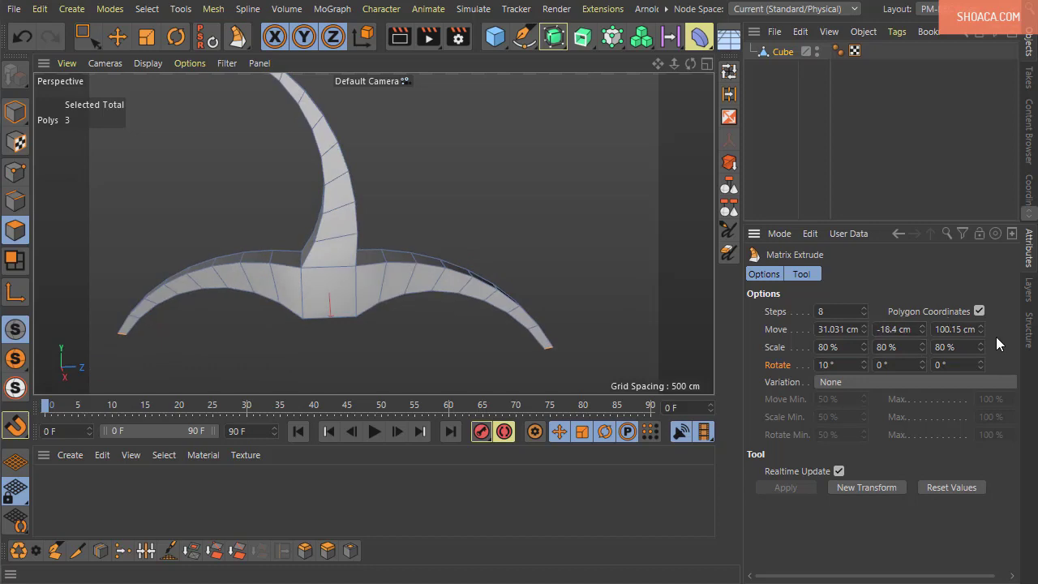
pyautogui.moveTo(980, 327)
pyautogui.mouseDown()
pyautogui.moveTo(895, 372)
pyautogui.moveTo(862, 324)
pyautogui.moveTo(863, 361)
pyautogui.mouseUp()
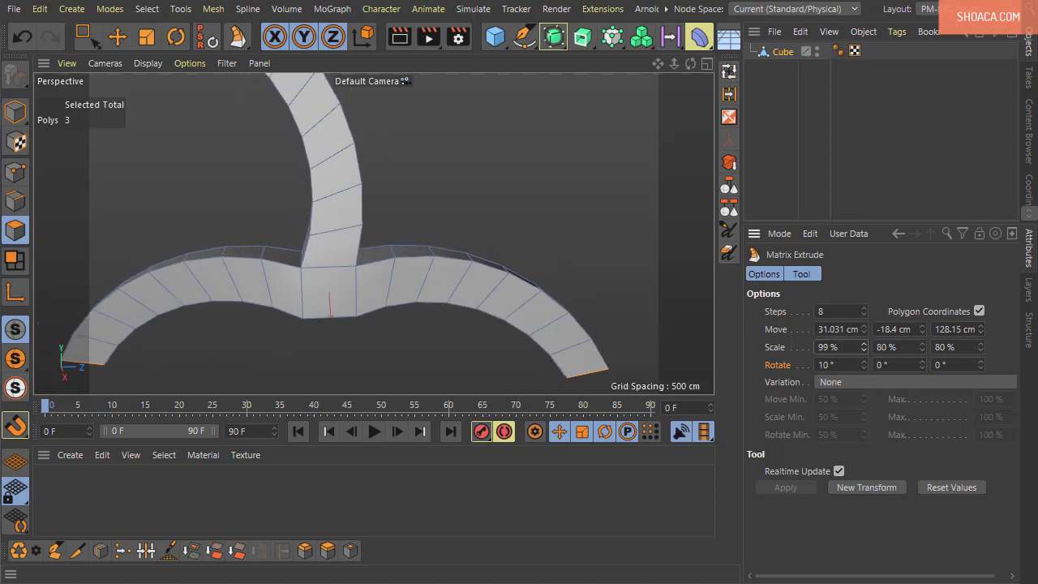
pyautogui.moveTo(921, 347); pyautogui.dragTo(921, 284)
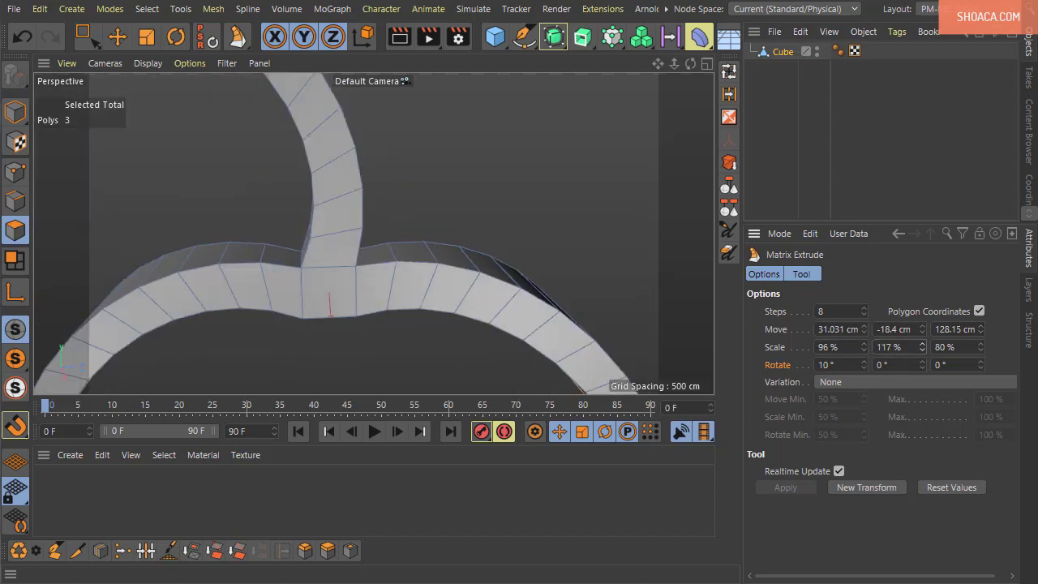
pyautogui.moveTo(922, 347); pyautogui.dragTo(922, 357)
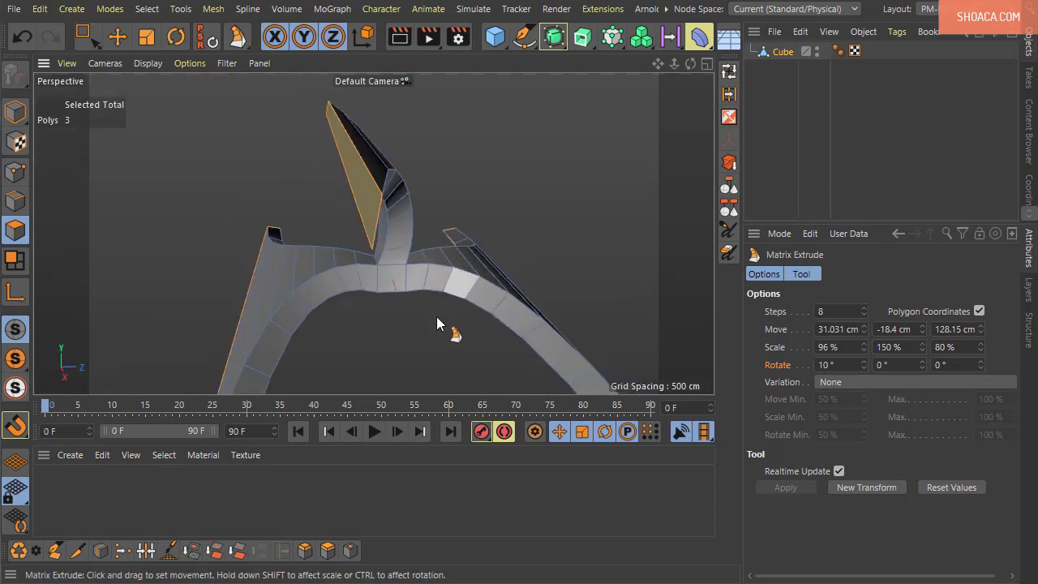
# Step: Raise Scale Z to 94% and bring the X and Y rotation down to 2°
pyautogui.moveTo(436, 316)
pyautogui.keyDown('alt'); pyautogui.mouseDown()
pyautogui.moveTo(607, 303)
pyautogui.moveTo(495, 164)
pyautogui.moveTo(451, 324)
pyautogui.moveTo(475, 398)
pyautogui.moveTo(482, 262)
pyautogui.mouseUp(); pyautogui.keyUp('alt')
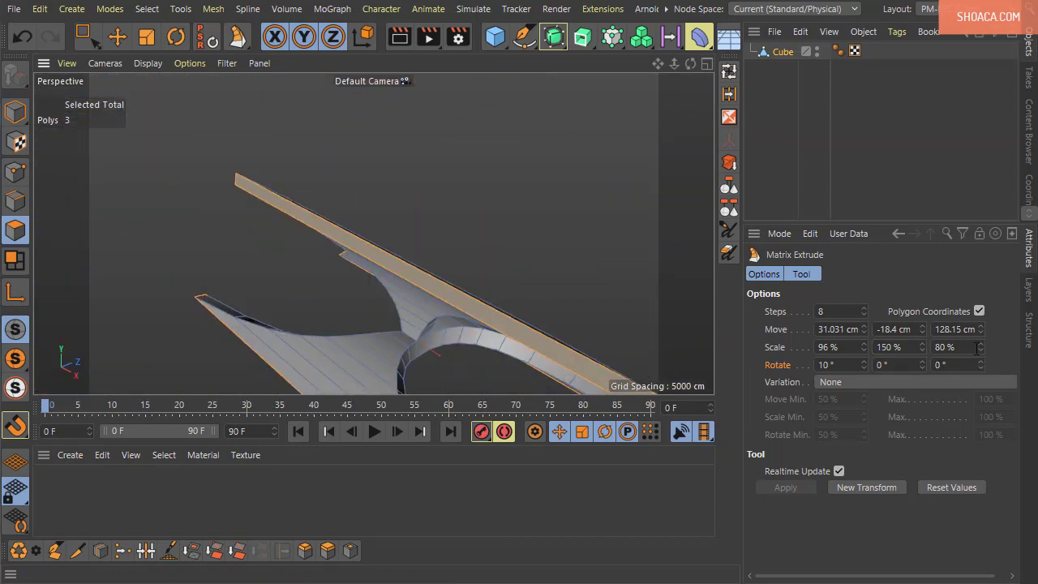
pyautogui.moveTo(976, 346); pyautogui.dragTo(976, 337)
pyautogui.moveTo(595, 315)
pyautogui.keyDown('alt'); pyautogui.mouseDown()
pyautogui.moveTo(456, 203)
pyautogui.moveTo(376, 224)
pyautogui.mouseUp(); pyautogui.keyUp('alt')
pyautogui.moveTo(375, 224)
pyautogui.keyDown('alt'); pyautogui.mouseDown(button='right')
pyautogui.moveTo(357, 244)
pyautogui.moveTo(426, 290)
pyautogui.mouseUp(button='right'); pyautogui.keyUp('alt')
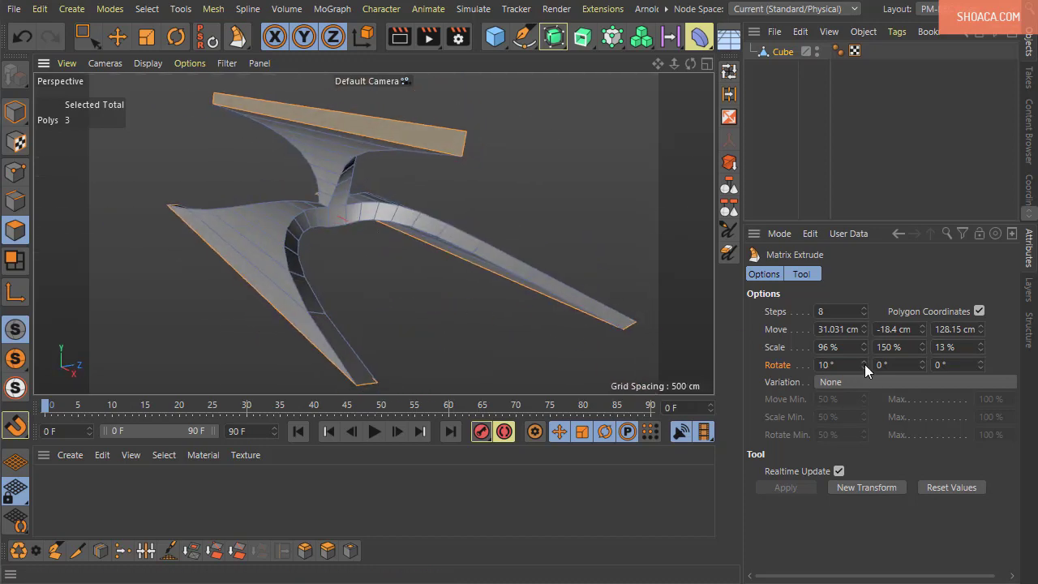
pyautogui.moveTo(864, 364)
pyautogui.mouseDown()
pyautogui.moveTo(864, 348)
pyautogui.moveTo(864, 379)
pyautogui.moveTo(864, 340)
pyautogui.moveTo(865, 379)
pyautogui.moveTo(865, 349)
pyautogui.mouseUp()
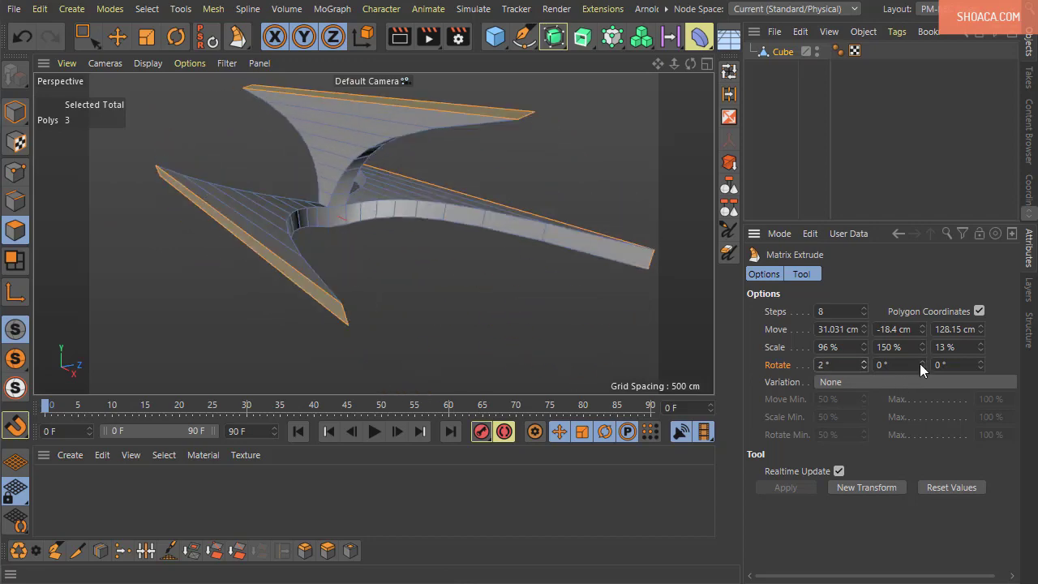
pyautogui.moveTo(922, 364)
pyautogui.mouseDown()
pyautogui.moveTo(922, 345)
pyautogui.moveTo(922, 377)
pyautogui.moveTo(922, 353)
pyautogui.moveTo(922, 361)
pyautogui.moveTo(980, 341)
pyautogui.moveTo(980, 384)
pyautogui.mouseUp()
# Step: Widen Scale X to 113% and set Scale Z to 29% for flat blade-like arms
pyautogui.moveTo(494, 382)
pyautogui.keyDown('alt'); pyautogui.mouseDown()
pyautogui.moveTo(378, 229)
pyautogui.moveTo(243, 340)
pyautogui.moveTo(88, 331)
pyautogui.moveTo(248, 365)
pyautogui.moveTo(301, 294)
pyautogui.moveTo(460, 278)
pyautogui.moveTo(446, 340)
pyautogui.mouseUp(); pyautogui.keyUp('alt')
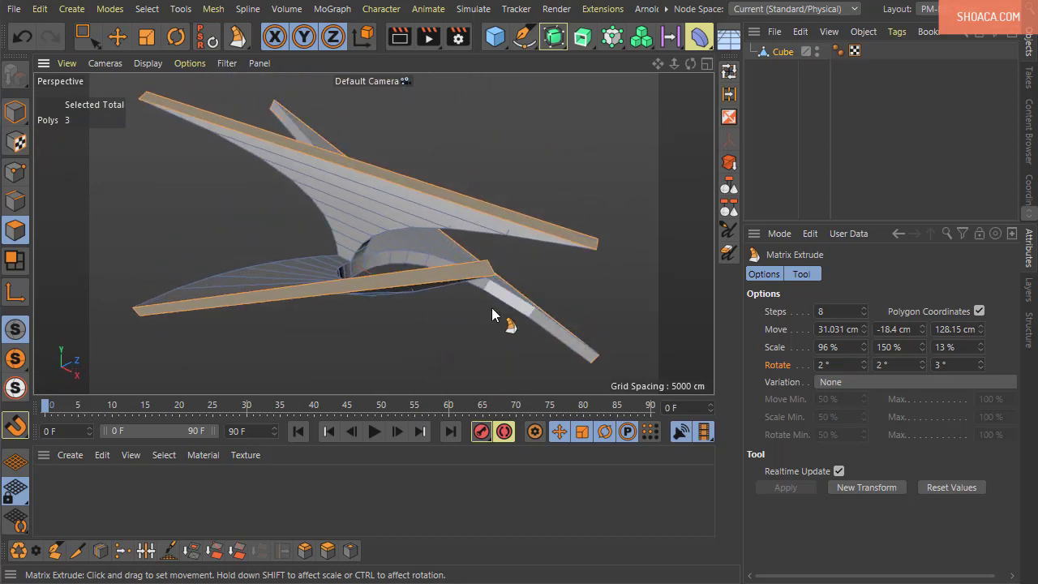
pyautogui.keyDown('alt'); pyautogui.moveTo(497, 317); pyautogui.dragTo(736, 350); pyautogui.keyUp('alt')
pyautogui.moveTo(864, 347); pyautogui.dragTo(869, 347)
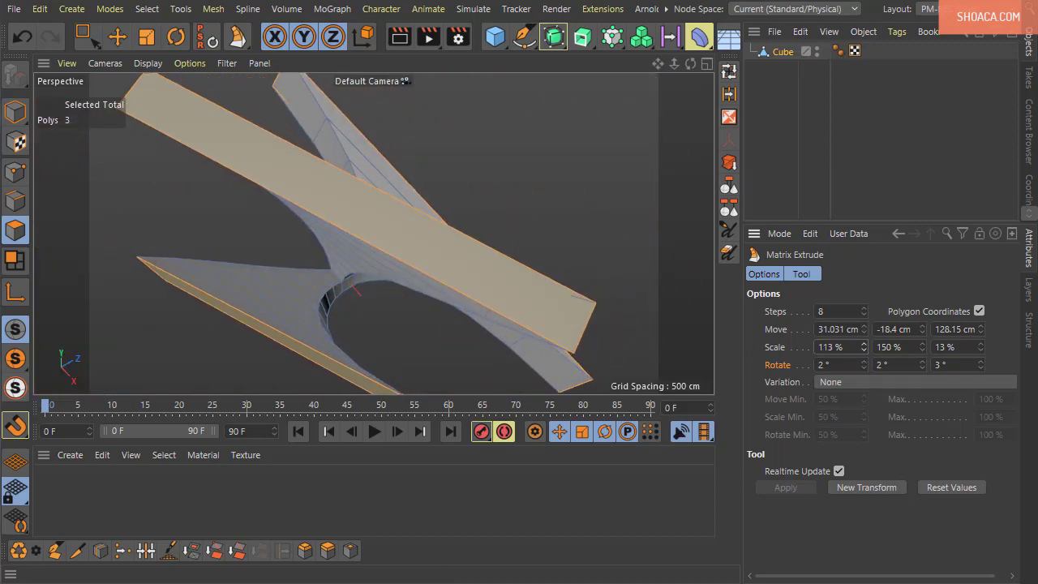
pyautogui.moveTo(983, 345); pyautogui.dragTo(981, 366)
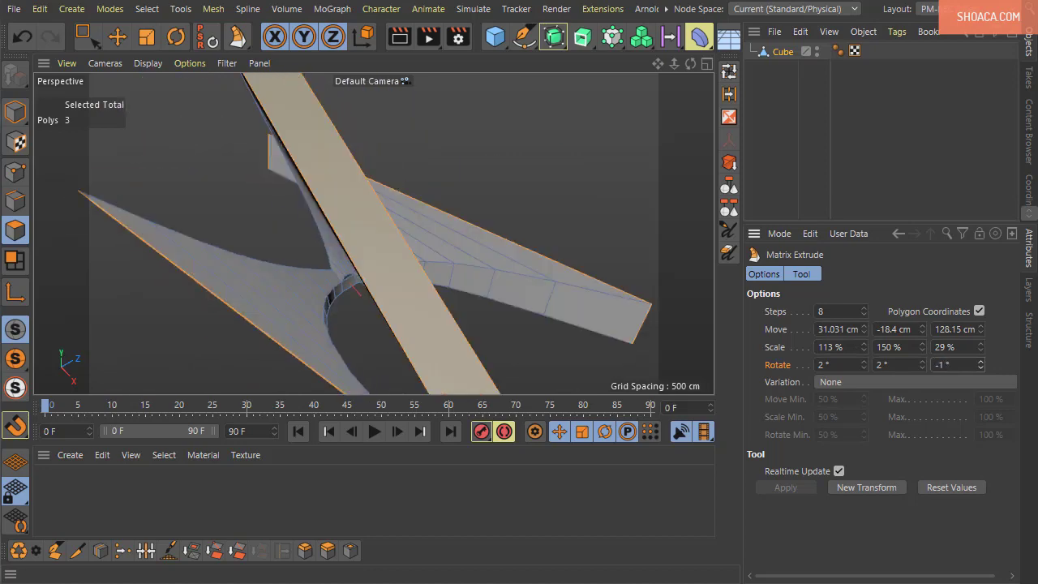
pyautogui.scroll(-3, 456, 170)
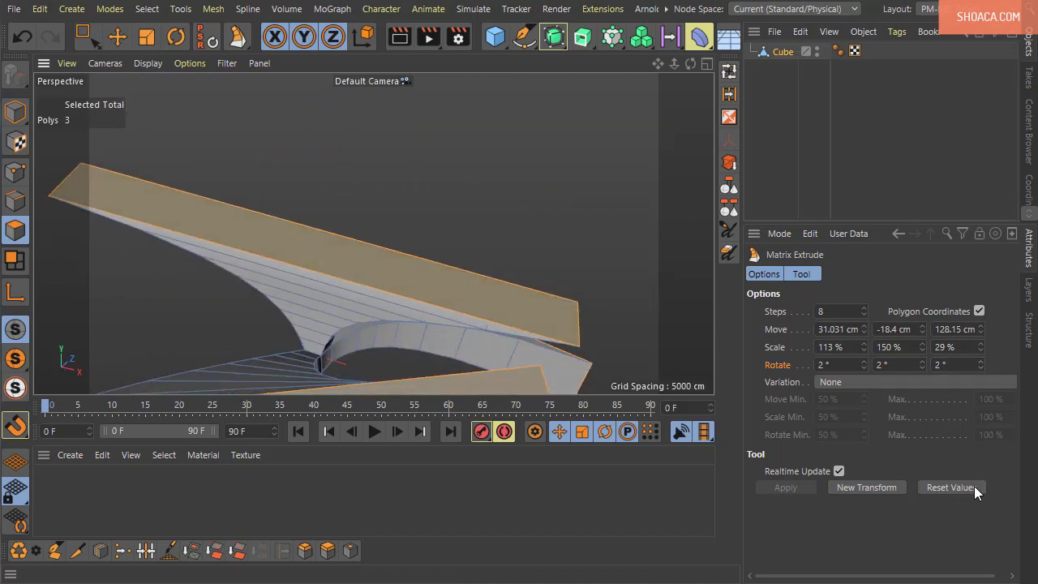
# Step: Reset Matrix Extrude to defaults, then nudge Move Y from 0 to 0.1 cm
pyautogui.click(951, 487)
pyautogui.scroll(2, 322, 324)
pyautogui.scroll(4, 363, 306)
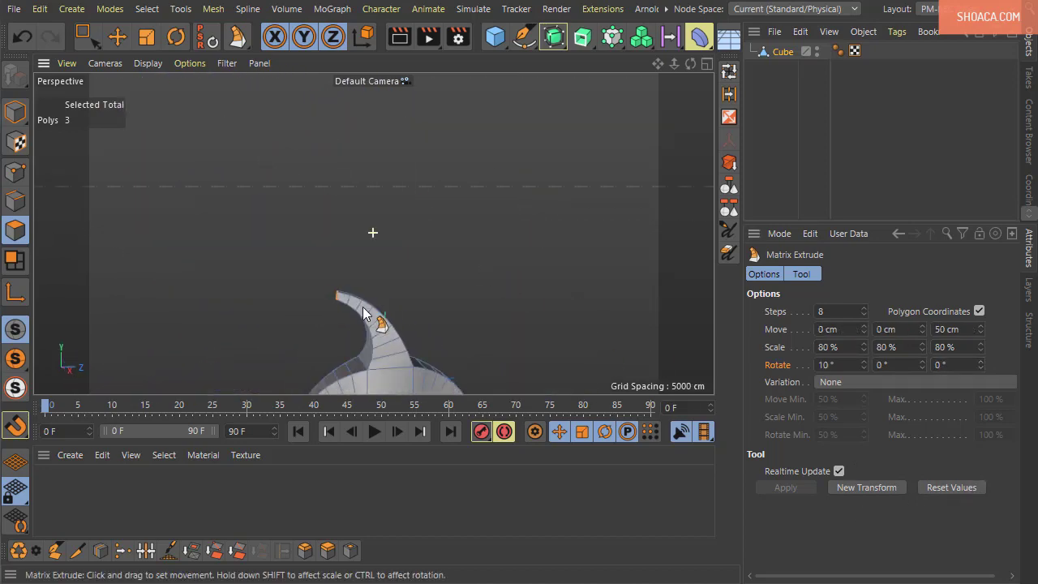
pyautogui.scroll(1, 380, 343)
pyautogui.scroll(1, 375, 236)
pyautogui.moveTo(375, 236)
pyautogui.keyDown('alt'); pyautogui.mouseDown()
pyautogui.moveTo(412, 351)
pyautogui.moveTo(435, 327)
pyautogui.mouseUp(); pyautogui.keyUp('alt')
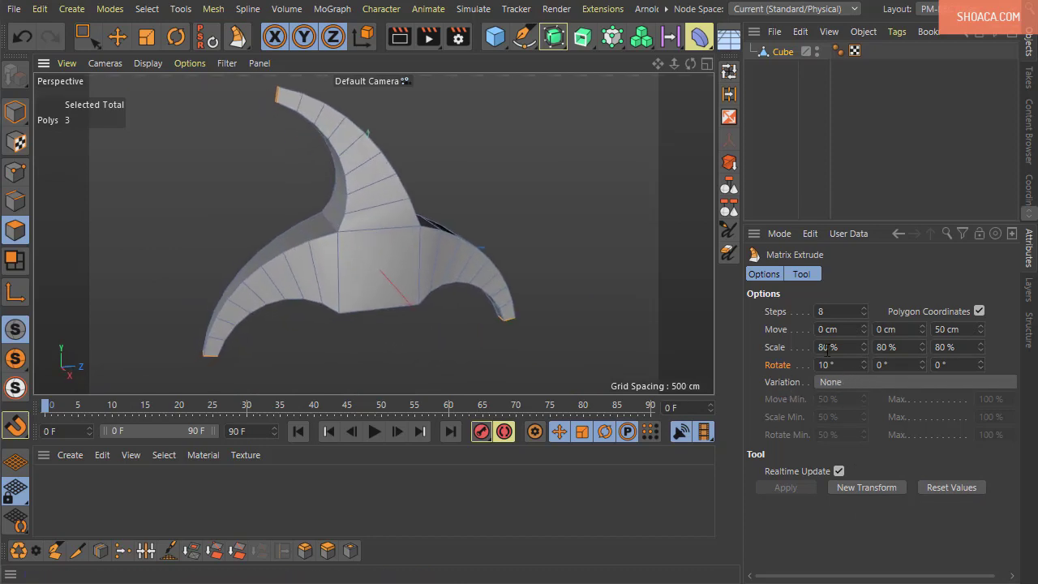
pyautogui.moveTo(864, 335)
pyautogui.mouseDown()
pyautogui.moveTo(921, 328)
pyautogui.moveTo(921, 366)
pyautogui.mouseUp()
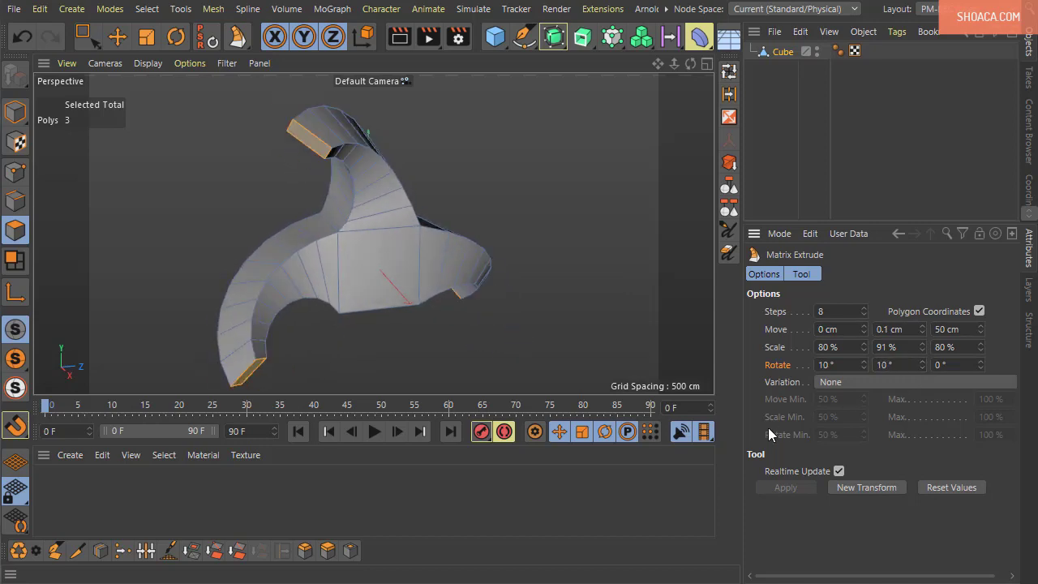
# Step: Set the Matrix Extrude variation to Per Step and reset its values to defaults
pyautogui.click(820, 383)
pyautogui.click(846, 411)
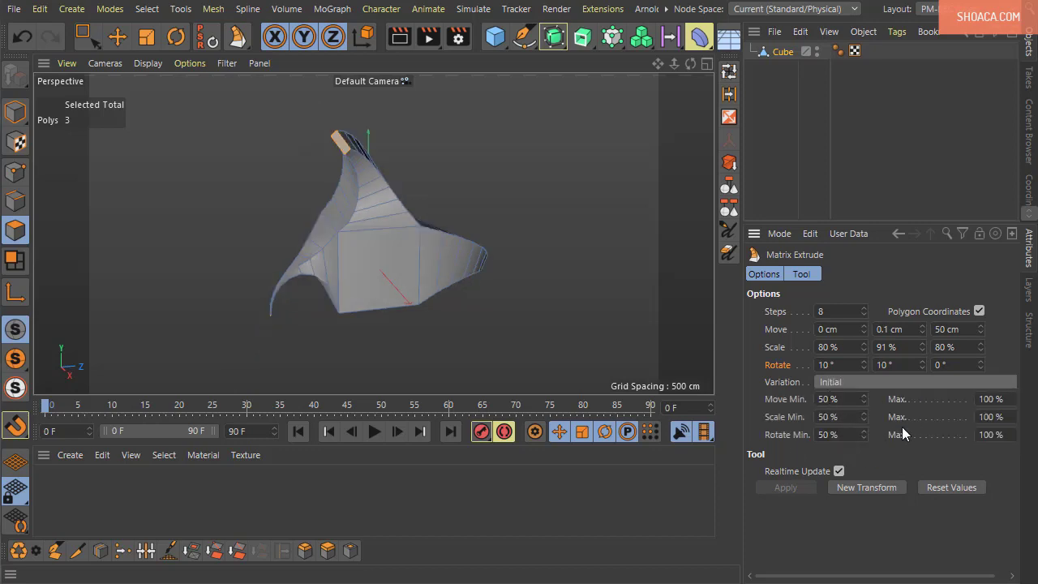
pyautogui.click(844, 387)
pyautogui.click(846, 432)
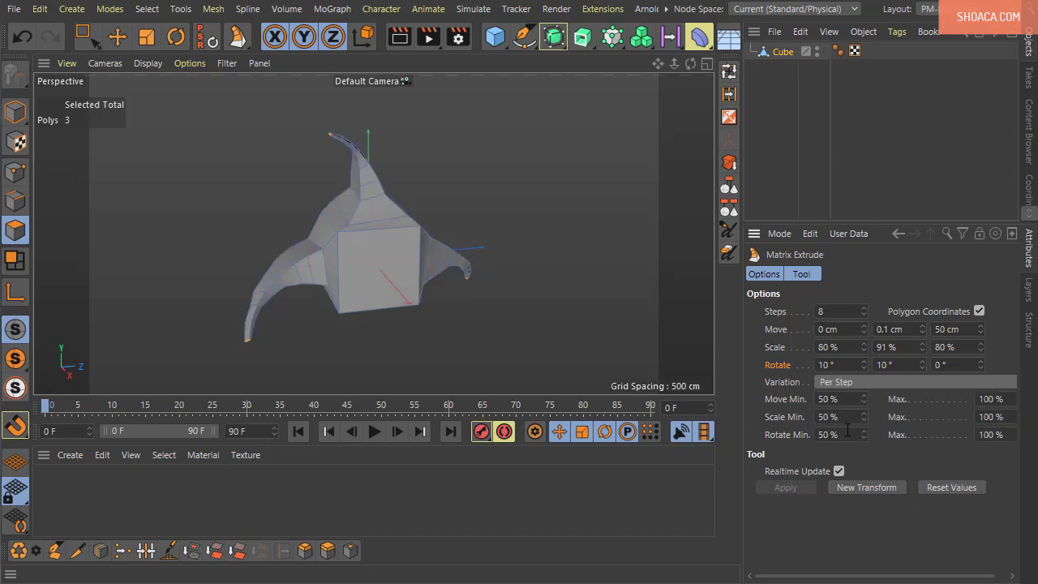
pyautogui.click(951, 491)
pyautogui.click(841, 382)
pyautogui.click(852, 430)
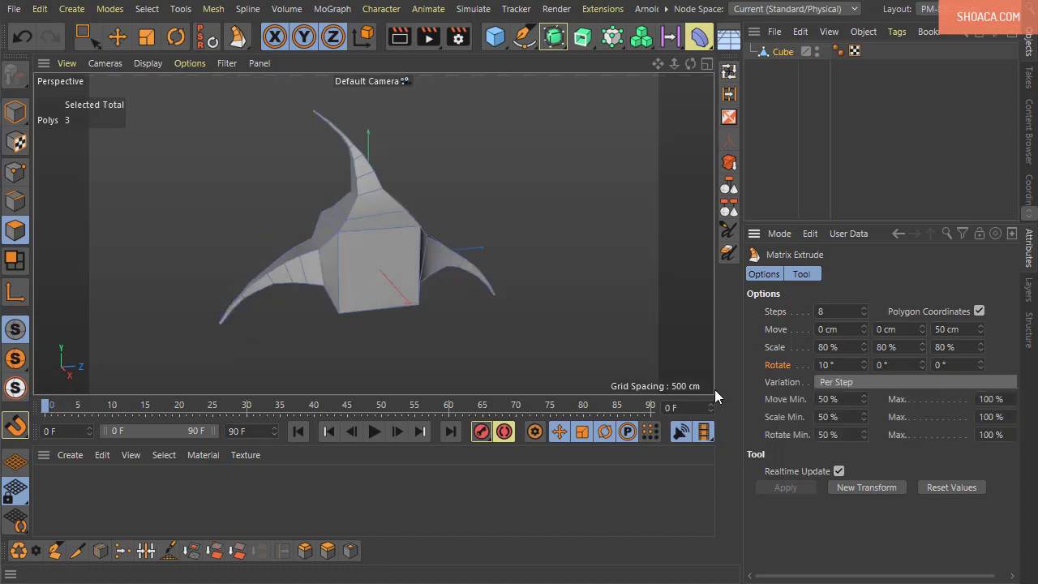
# Step: Adjust the Move Min/Max variation values, inspect the mesh, and choose Close All Projects
pyautogui.moveTo(264, 315)
pyautogui.keyDown('alt'); pyautogui.mouseDown()
pyautogui.moveTo(464, 298)
pyautogui.moveTo(479, 331)
pyautogui.moveTo(419, 291)
pyautogui.mouseUp(); pyautogui.keyUp('alt')
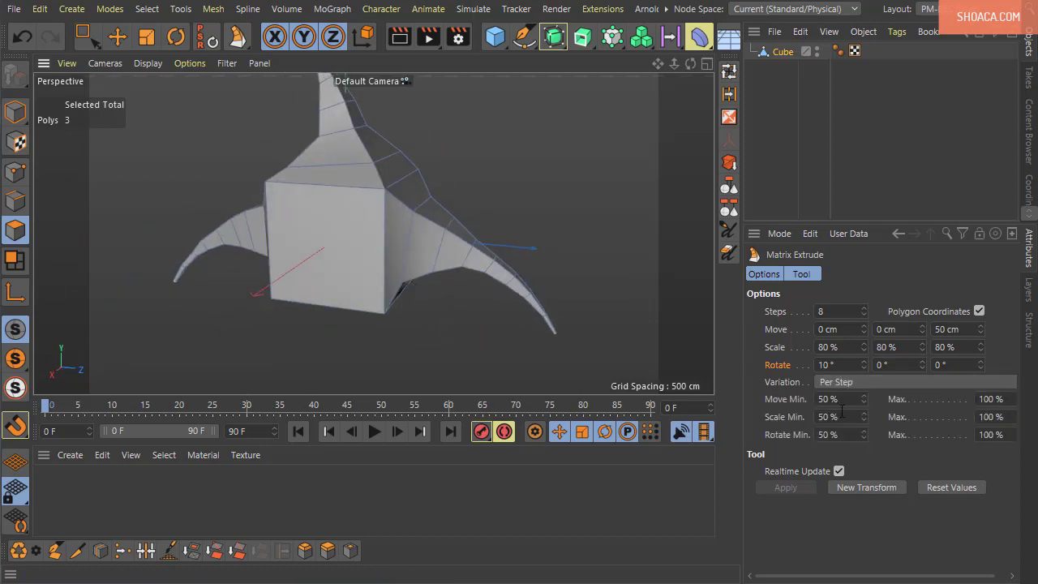
pyautogui.click(821, 399)
pyautogui.doubleClick(980, 399)
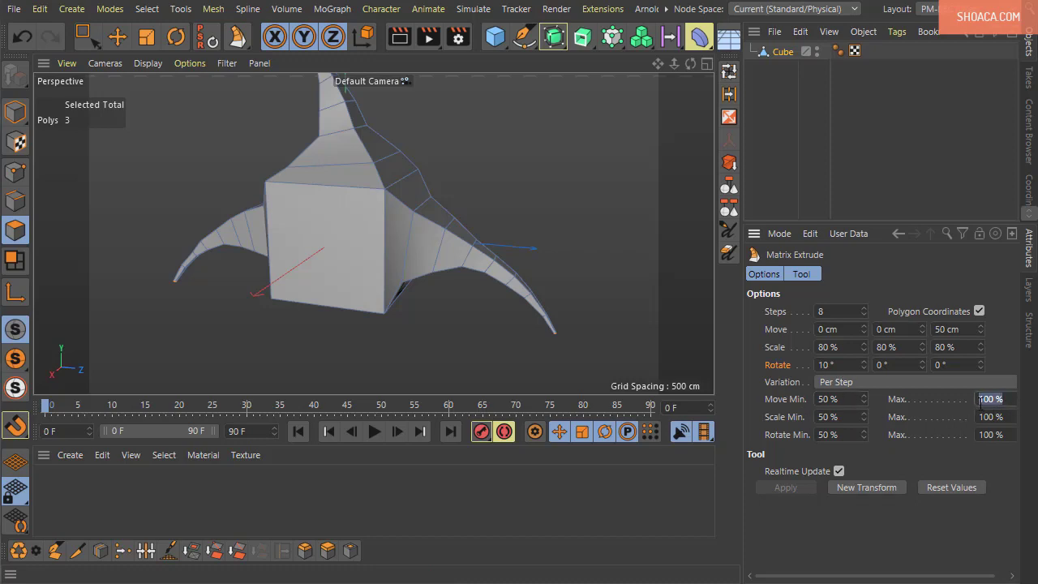
pyautogui.keyDown('alt'); pyautogui.moveTo(454, 292); pyautogui.dragTo(478, 312); pyautogui.keyUp('alt')
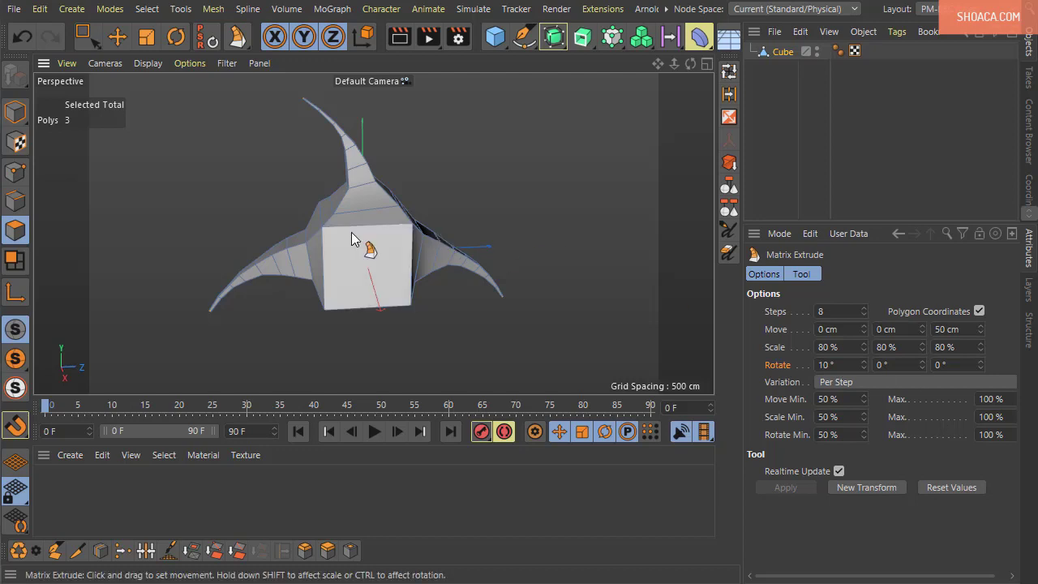
pyautogui.moveTo(376, 256)
pyautogui.keyDown('alt'); pyautogui.mouseDown()
pyautogui.moveTo(437, 281)
pyautogui.moveTo(487, 324)
pyautogui.moveTo(411, 236)
pyautogui.moveTo(528, 297)
pyautogui.moveTo(223, 117)
pyautogui.mouseUp(); pyautogui.keyUp('alt')
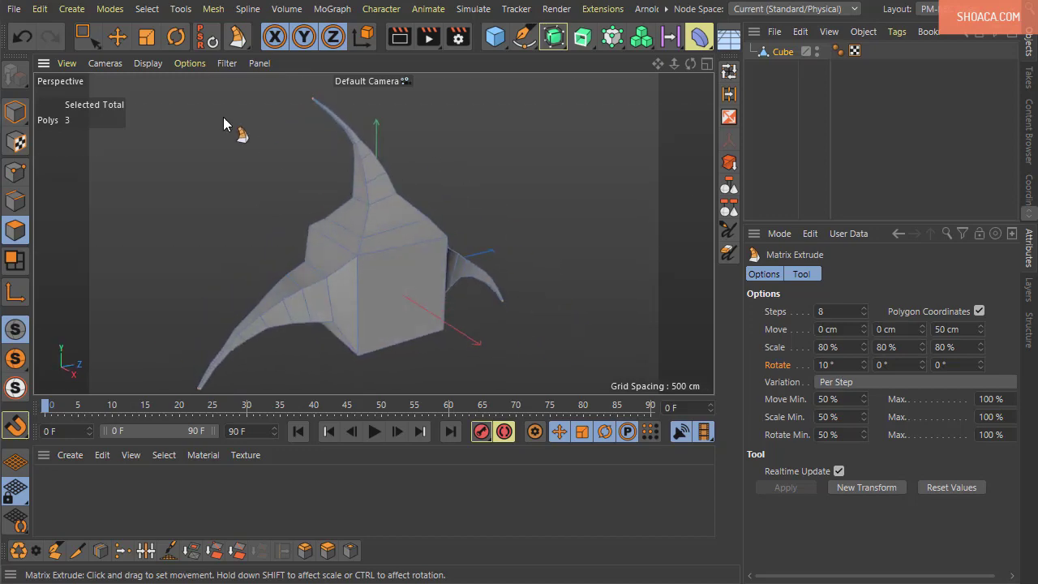
pyautogui.click(14, 9)
# Step: Discard the old project unsaved, then add a 200 cm cube and make it editable polygons
pyautogui.click(66, 132)
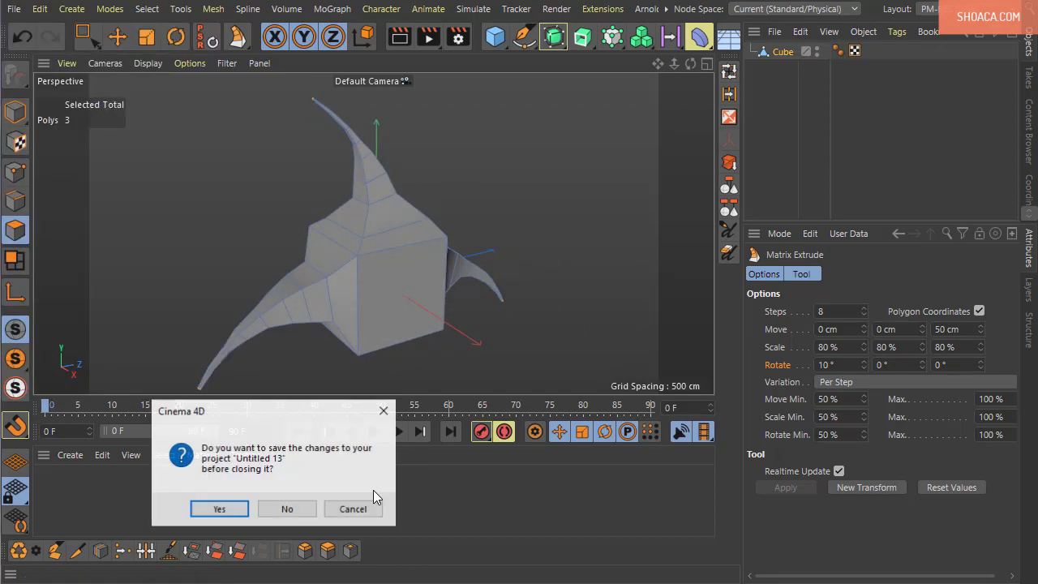
pyautogui.click(302, 509)
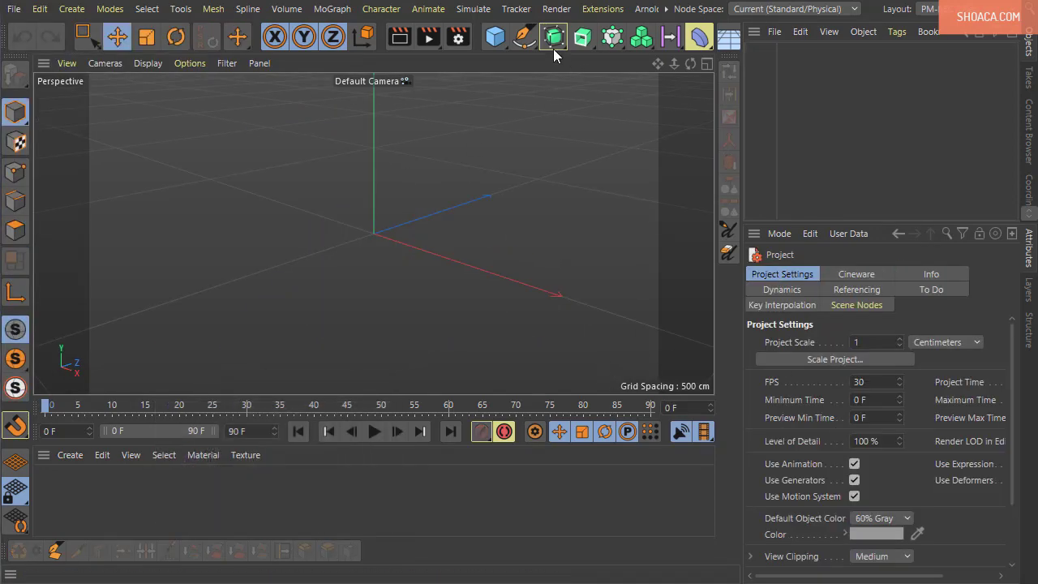
pyautogui.moveTo(495, 36); pyautogui.dragTo(623, 60)
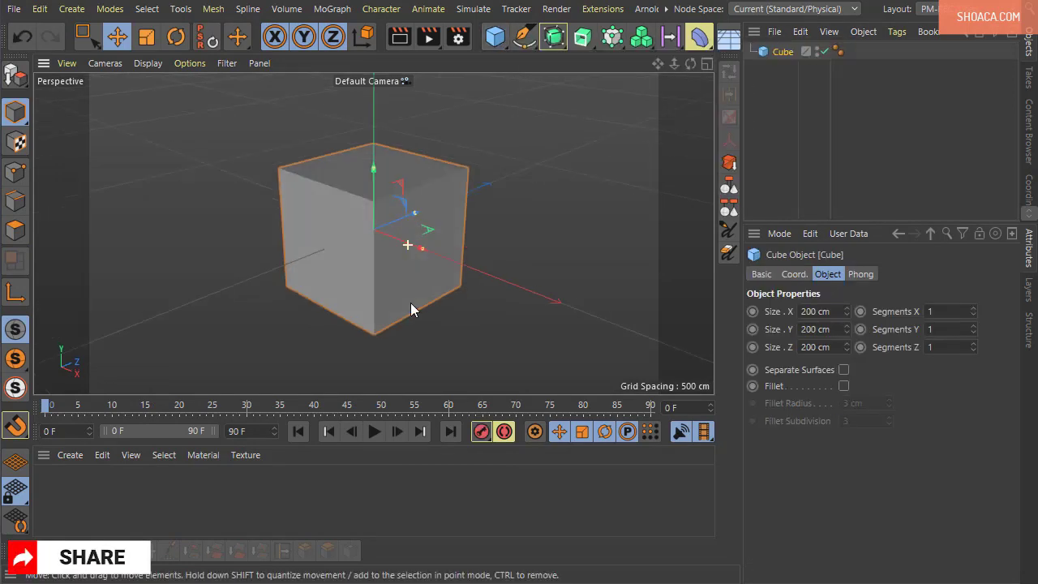
pyautogui.moveTo(410, 308)
pyautogui.keyDown('alt'); pyautogui.mouseDown()
pyautogui.moveTo(398, 359)
pyautogui.moveTo(325, 204)
pyautogui.mouseUp(); pyautogui.keyUp('alt')
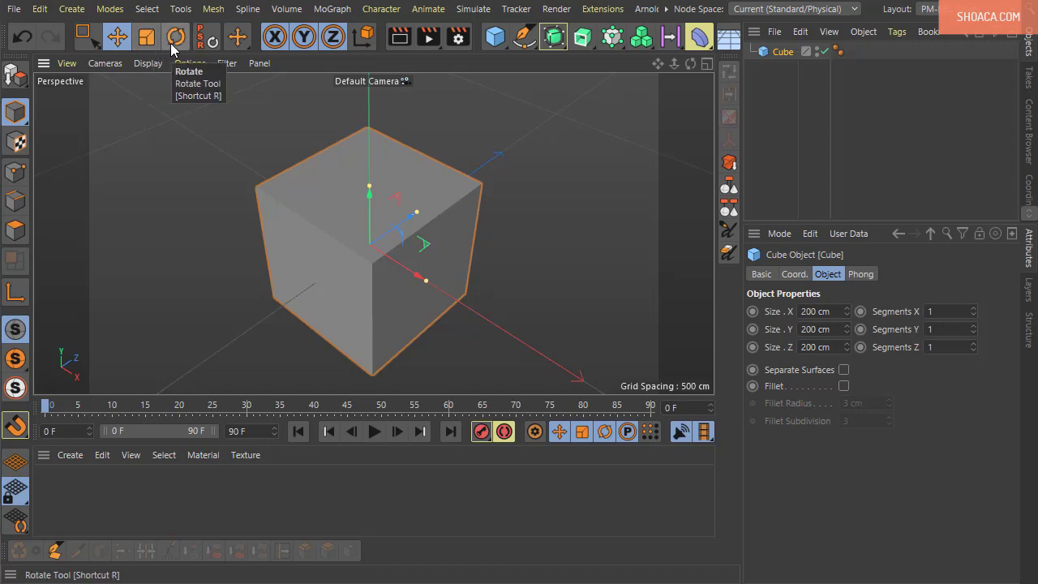
pyautogui.moveTo(381, 178)
pyautogui.keyDown('alt'); pyautogui.mouseDown()
pyautogui.moveTo(443, 222)
pyautogui.moveTo(466, 283)
pyautogui.mouseUp(); pyautogui.keyUp('alt')
pyautogui.click(23, 230)
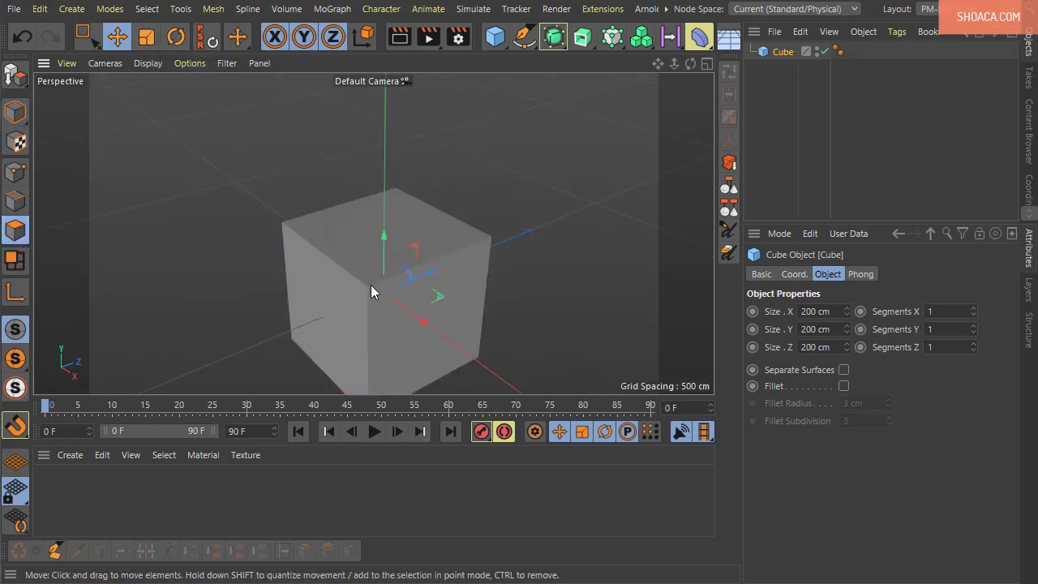
pyautogui.click(16, 74)
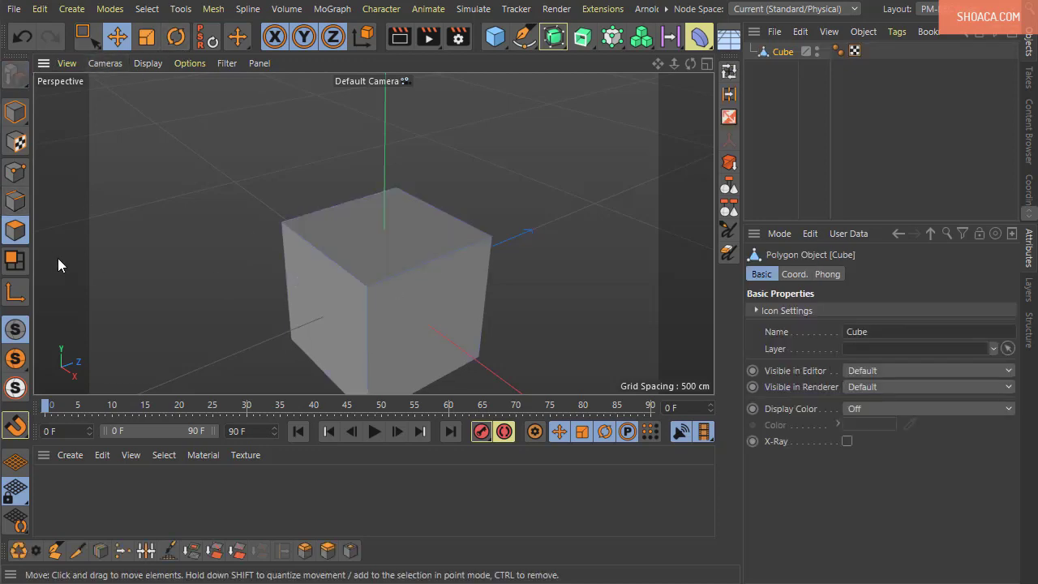
# Step: Delete the cube's top face with Live Selection to leave an open box
pyautogui.moveTo(84, 36); pyautogui.dragTo(121, 59)
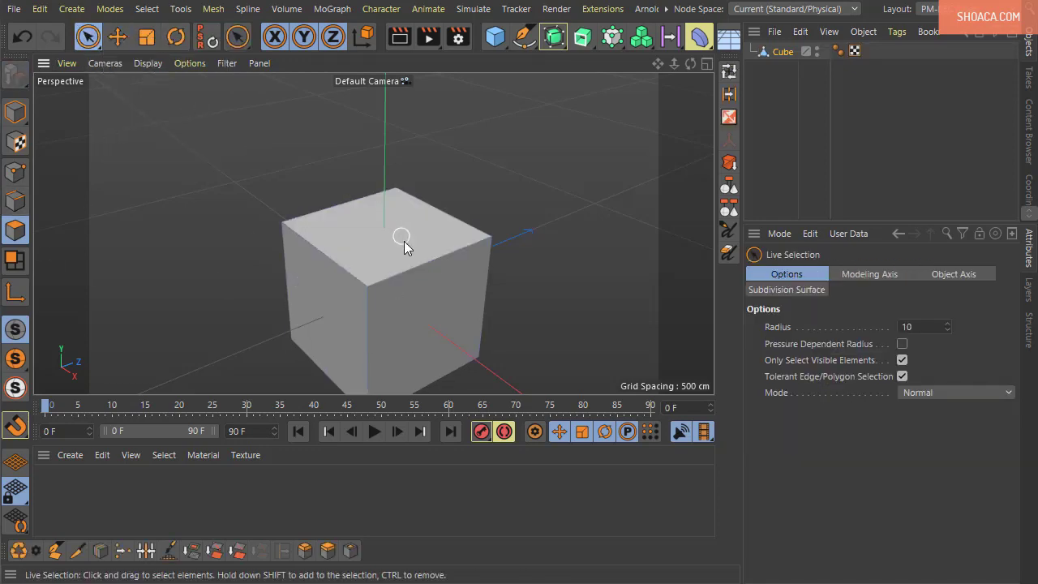
pyautogui.click(410, 256)
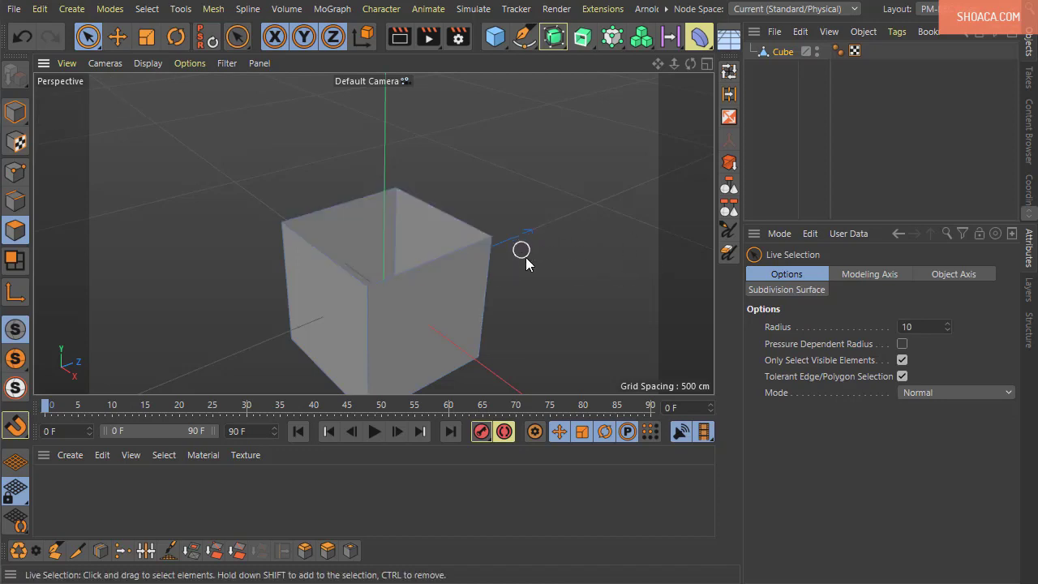
pyautogui.press('Delete')
# Step: Select the four rim edges around the box's open top in Edge mode
pyautogui.click(16, 202)
pyautogui.click(378, 299)
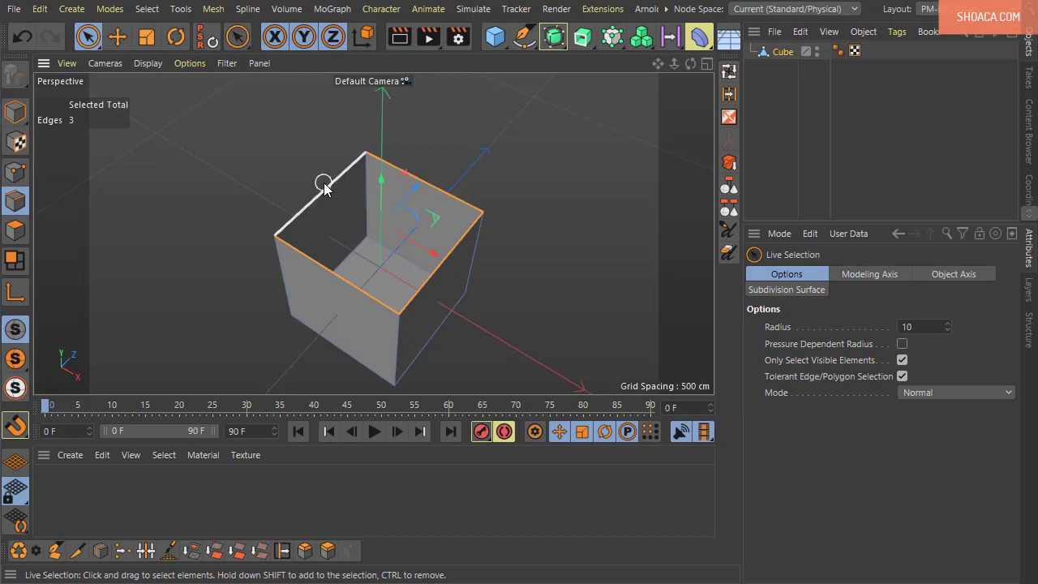
pyautogui.click(487, 217)
pyautogui.click(301, 197)
pyautogui.click(324, 191)
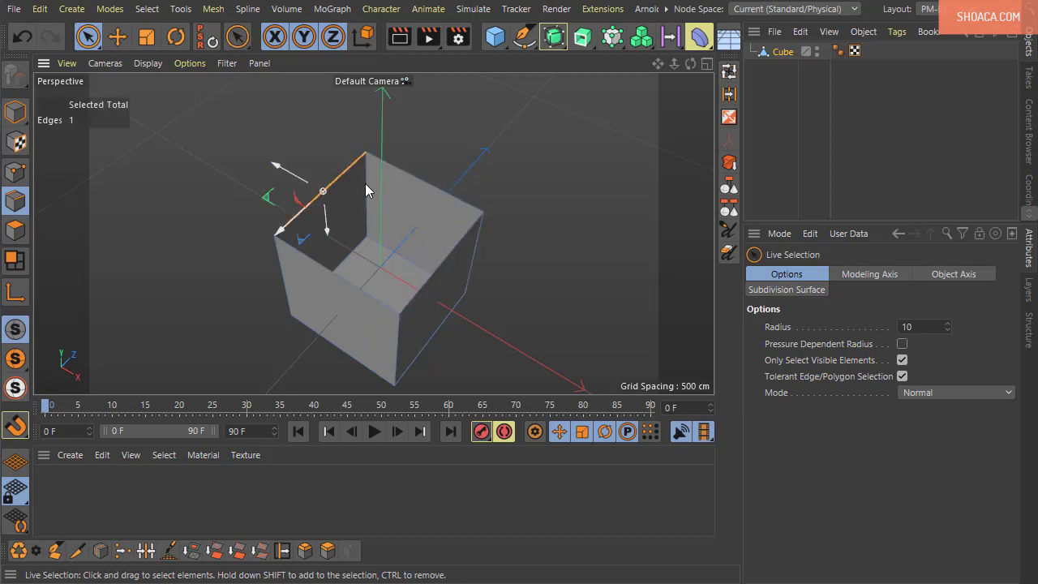
pyautogui.keyDown('shift'); pyautogui.click(398, 170); pyautogui.keyUp('shift')
pyautogui.keyDown('shift'); pyautogui.click(333, 272); pyautogui.keyUp('shift')
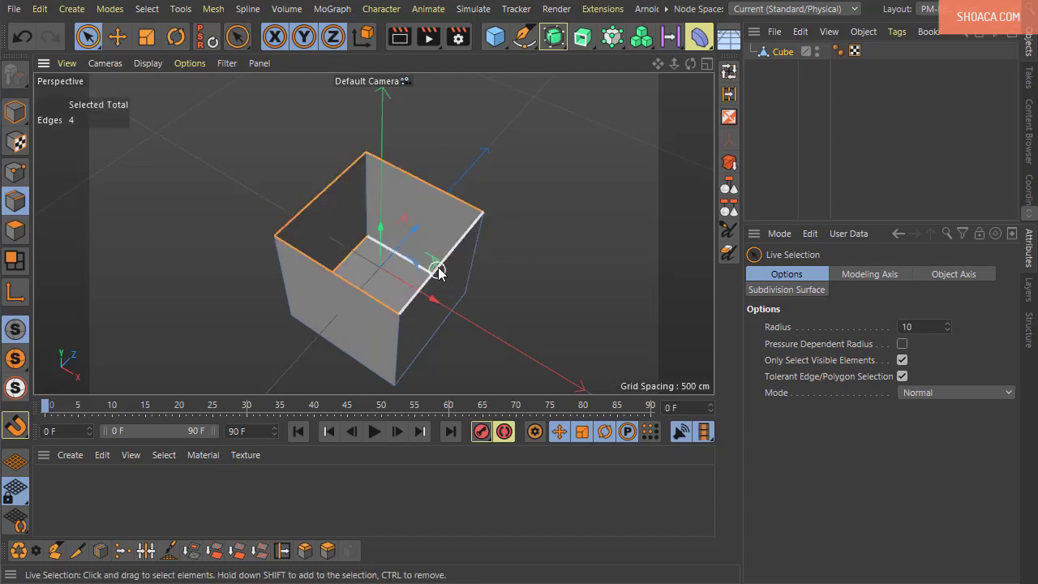
pyautogui.keyDown('shift'); pyautogui.click(431, 271); pyautogui.keyUp('shift')
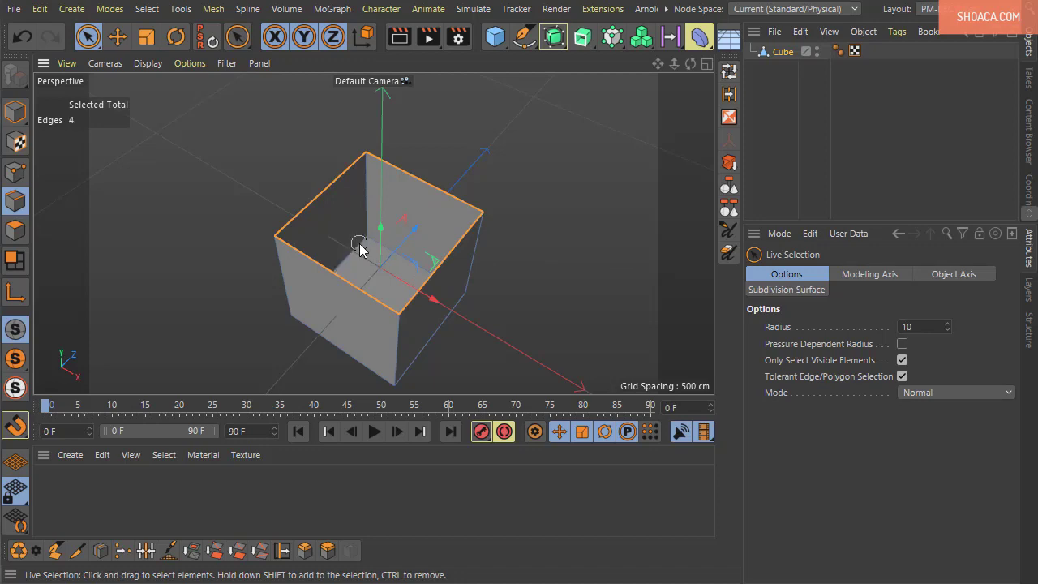
pyautogui.moveTo(359, 248)
pyautogui.keyDown('alt'); pyautogui.mouseDown()
pyautogui.moveTo(556, 199)
pyautogui.moveTo(508, 183)
pyautogui.moveTo(510, 171)
pyautogui.mouseUp(); pyautogui.keyUp('alt')
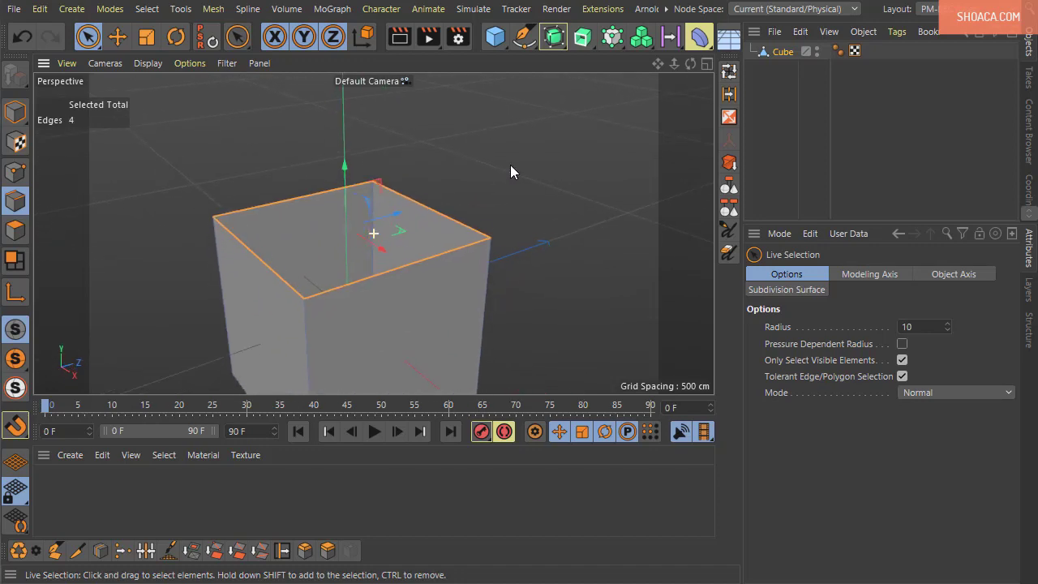
# Step: Extrude the rim edges, scale them inward into a ledge, and raise them into a box
pyautogui.rightClick(488, 121)
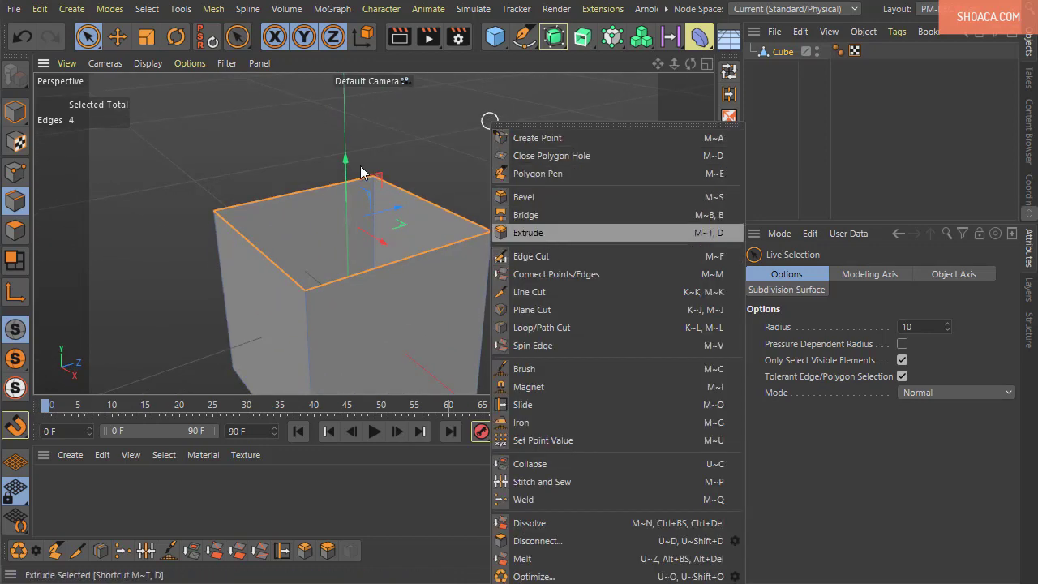
pyautogui.press('Escape')
pyautogui.press('t')
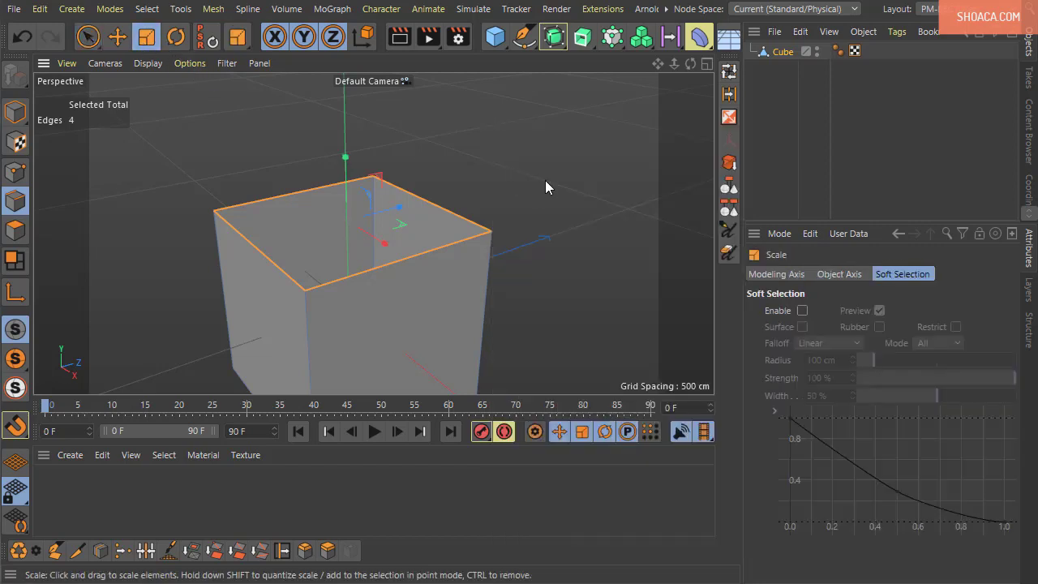
pyautogui.moveTo(630, 197)
pyautogui.mouseDown()
pyautogui.moveTo(413, 223)
pyautogui.moveTo(279, 269)
pyautogui.moveTo(305, 272)
pyautogui.mouseUp()
pyautogui.moveTo(300, 68)
pyautogui.keyDown('alt'); pyautogui.mouseDown()
pyautogui.moveTo(478, 235)
pyautogui.moveTo(457, 172)
pyautogui.mouseUp(); pyautogui.keyUp('alt')
pyautogui.click(117, 37)
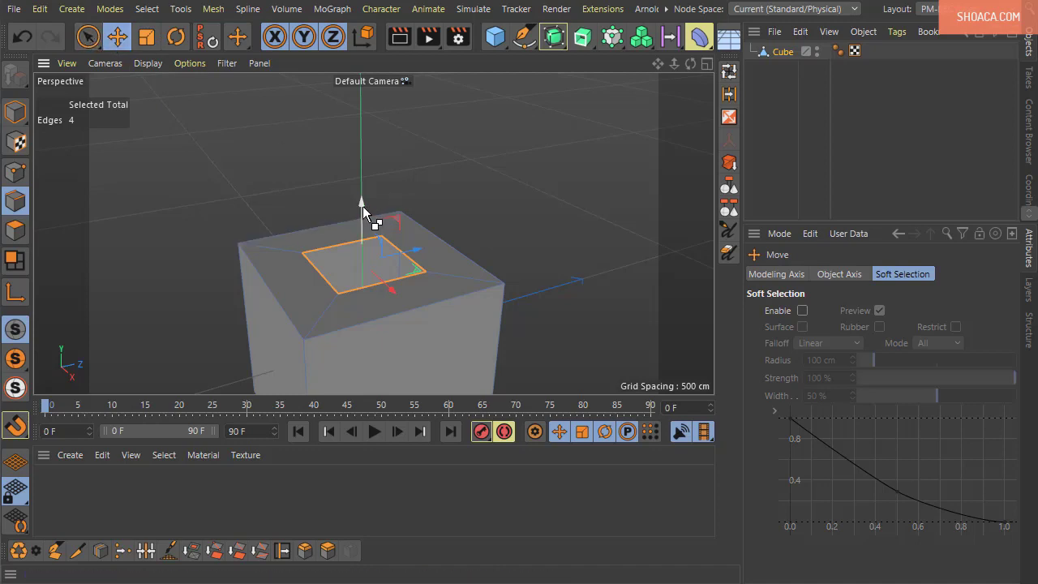
pyautogui.keyDown('ctrl'); pyautogui.moveTo(362, 206); pyautogui.dragTo(359, 73); pyautogui.keyUp('ctrl')
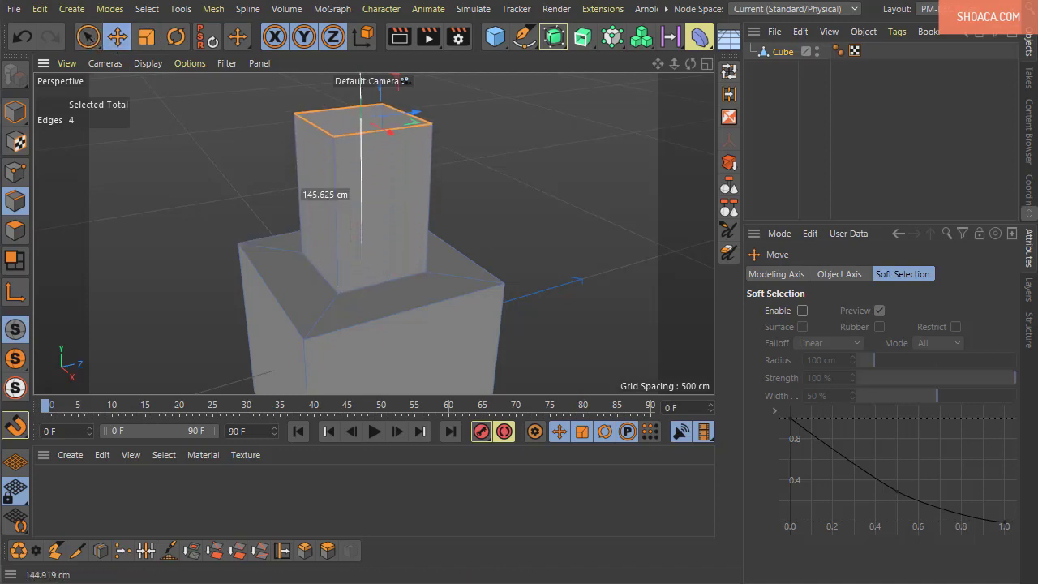
pyautogui.moveTo(499, 248)
pyautogui.keyDown('alt'); pyautogui.mouseDown()
pyautogui.moveTo(523, 352)
pyautogui.moveTo(496, 358)
pyautogui.mouseUp(); pyautogui.keyUp('alt')
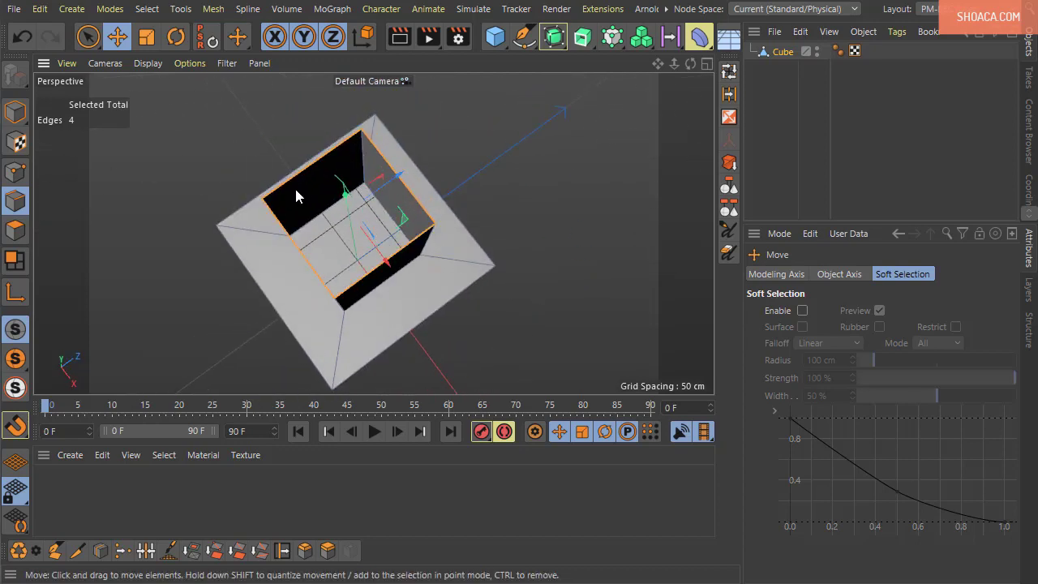
# Step: Shrink the top rim further and raise it higher into a narrow column
pyautogui.click(146, 35)
pyautogui.moveTo(629, 212)
pyautogui.mouseDown()
pyautogui.moveTo(277, 361)
pyautogui.moveTo(208, 374)
pyautogui.mouseUp()
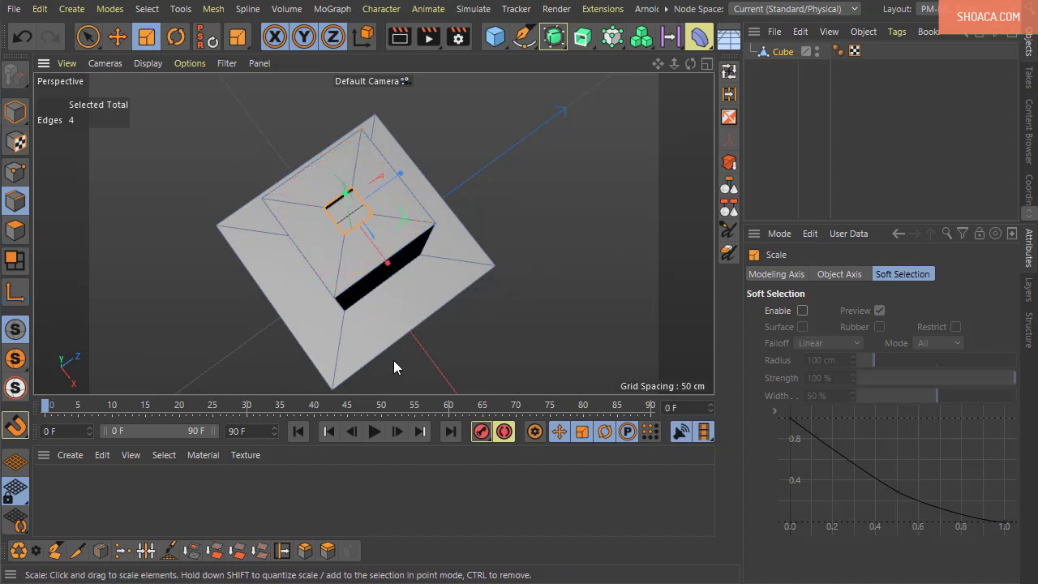
pyautogui.keyDown('alt'); pyautogui.moveTo(393, 359); pyautogui.dragTo(430, 218); pyautogui.keyUp('alt')
pyautogui.click(117, 36)
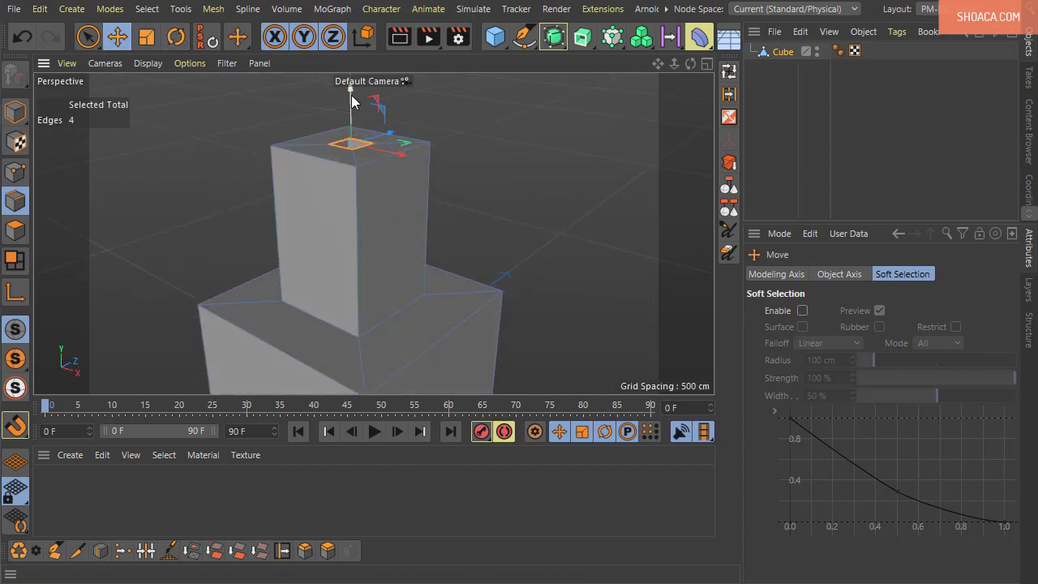
pyautogui.moveTo(351, 98); pyautogui.dragTo(351, 32)
pyautogui.moveTo(477, 234)
pyautogui.keyDown('alt'); pyautogui.mouseDown()
pyautogui.moveTo(519, 335)
pyautogui.moveTo(384, 274)
pyautogui.moveTo(486, 240)
pyautogui.moveTo(493, 326)
pyautogui.moveTo(71, 284)
pyautogui.mouseUp(); pyautogui.keyUp('alt')
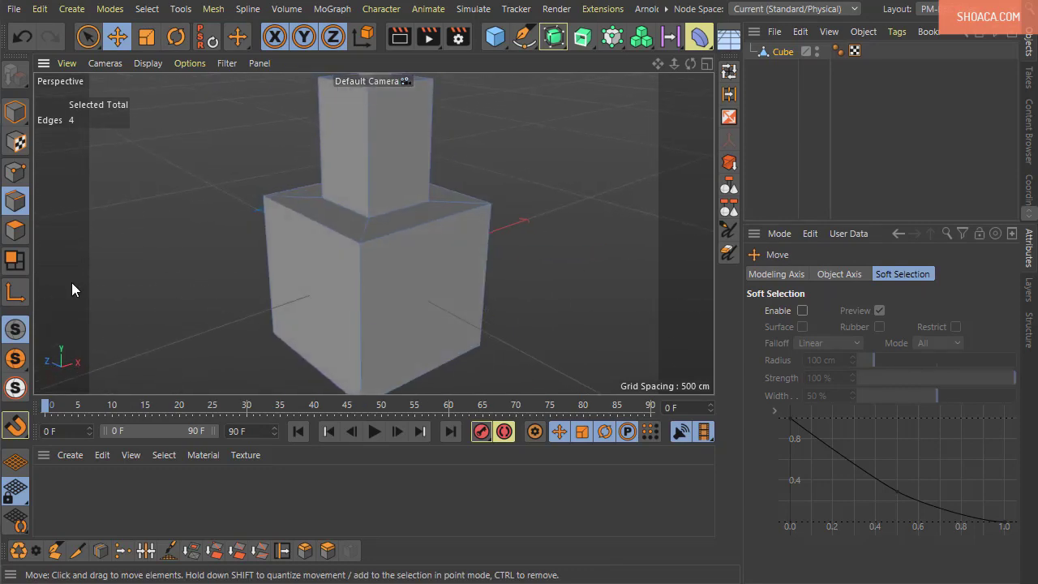
pyautogui.click(16, 231)
# Step: Scale the cube's front face to about 54% to form a square inset
pyautogui.click(380, 286)
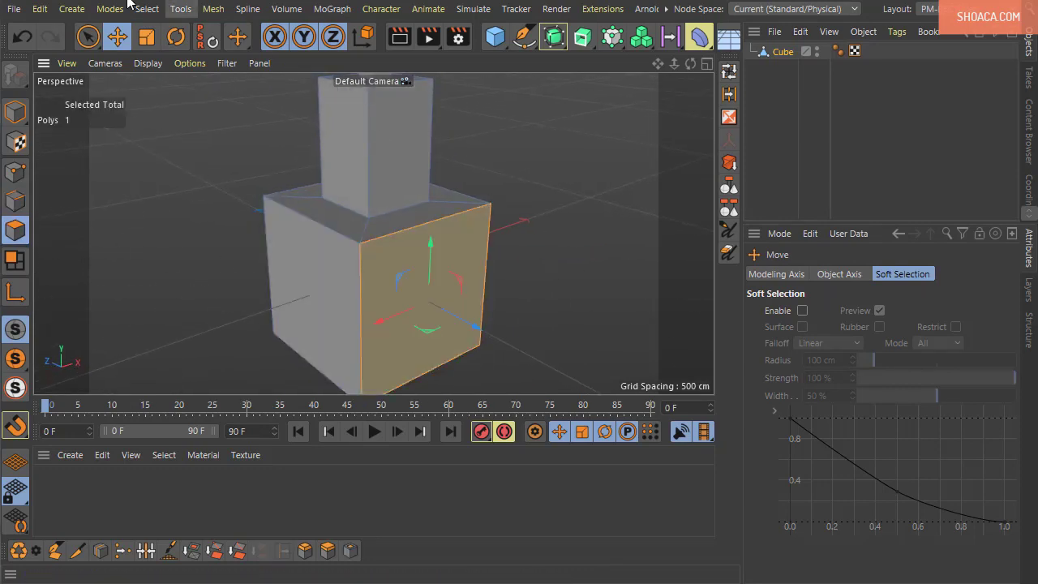
pyautogui.click(146, 36)
pyautogui.moveTo(638, 253)
pyautogui.mouseDown()
pyautogui.moveTo(535, 315)
pyautogui.moveTo(341, 360)
pyautogui.moveTo(606, 287)
pyautogui.moveTo(352, 375)
pyautogui.moveTo(534, 330)
pyautogui.moveTo(438, 352)
pyautogui.mouseUp()
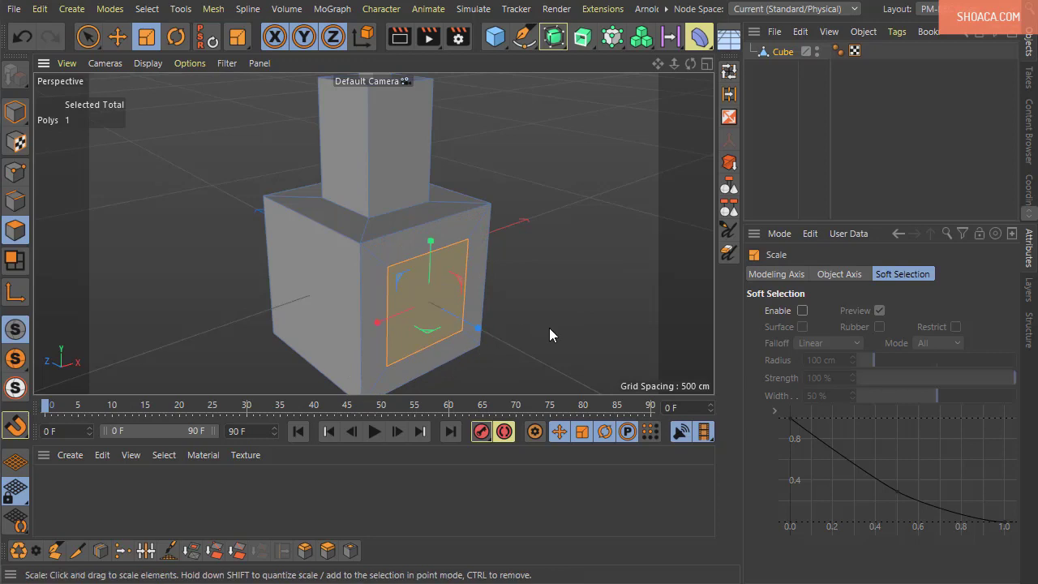
pyautogui.moveTo(549, 333)
pyautogui.keyDown('alt'); pyautogui.mouseDown()
pyautogui.moveTo(535, 269)
pyautogui.moveTo(506, 286)
pyautogui.moveTo(688, 370)
pyautogui.moveTo(494, 315)
pyautogui.moveTo(565, 347)
pyautogui.moveTo(413, 278)
pyautogui.moveTo(444, 283)
pyautogui.moveTo(435, 294)
pyautogui.mouseUp(); pyautogui.keyUp('alt')
pyautogui.click(117, 36)
pyautogui.moveTo(518, 304)
pyautogui.keyDown('alt'); pyautogui.mouseDown()
pyautogui.moveTo(446, 271)
pyautogui.moveTo(542, 319)
pyautogui.moveTo(495, 355)
pyautogui.moveTo(395, 245)
pyautogui.moveTo(507, 234)
pyautogui.moveTo(459, 280)
pyautogui.moveTo(470, 317)
pyautogui.moveTo(514, 306)
pyautogui.moveTo(478, 289)
pyautogui.moveTo(488, 340)
pyautogui.moveTo(505, 334)
pyautogui.moveTo(488, 303)
pyautogui.mouseUp(); pyautogui.keyUp('alt')
pyautogui.scroll(-3, 459, 281)
pyautogui.scroll(-2, 478, 300)
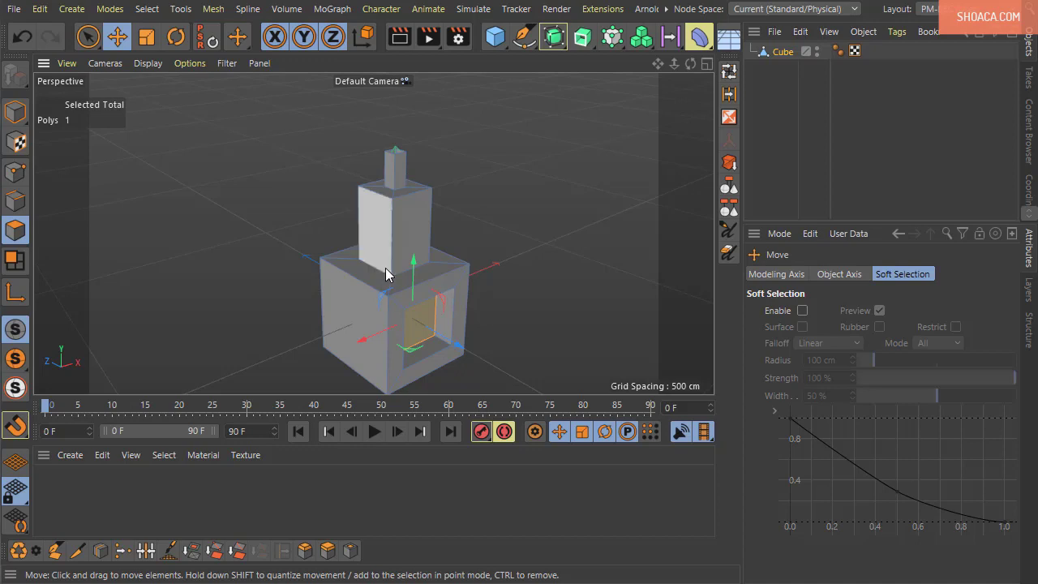
# Step: Start a new project with a 100 cm Polygon plane, make it editable, and enter Points mode
pyautogui.click(13, 9)
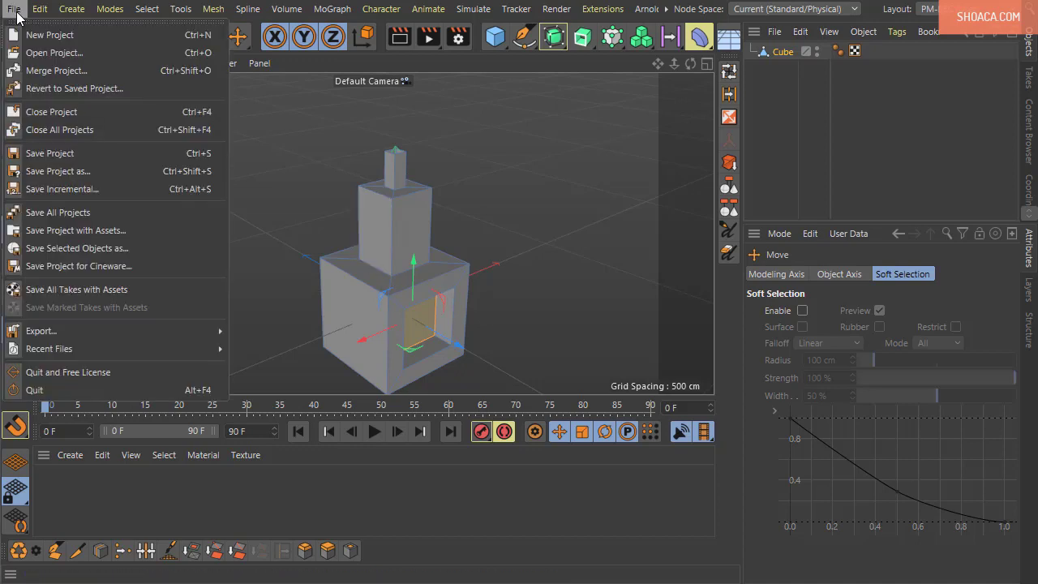
pyautogui.click(34, 37)
pyautogui.click(496, 36)
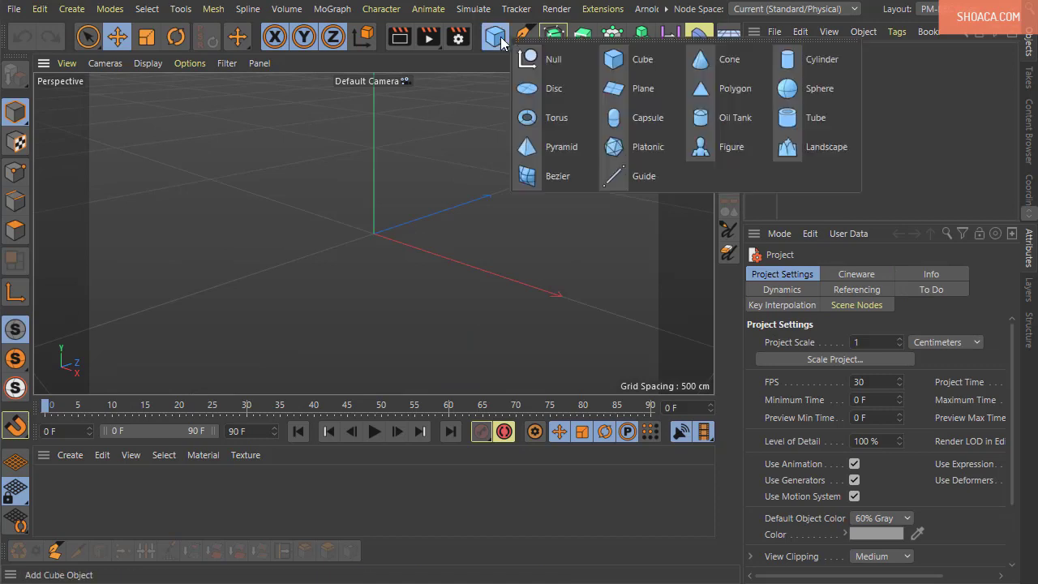
pyautogui.click(713, 91)
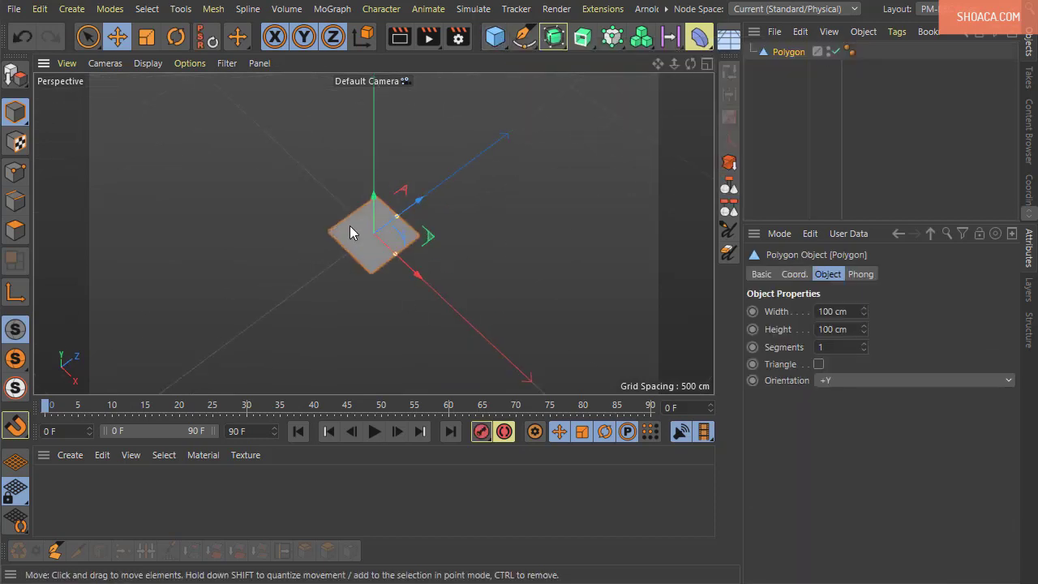
pyautogui.scroll(5, 349, 225)
pyautogui.keyDown('alt'); pyautogui.moveTo(370, 236); pyautogui.dragTo(398, 267); pyautogui.keyUp('alt')
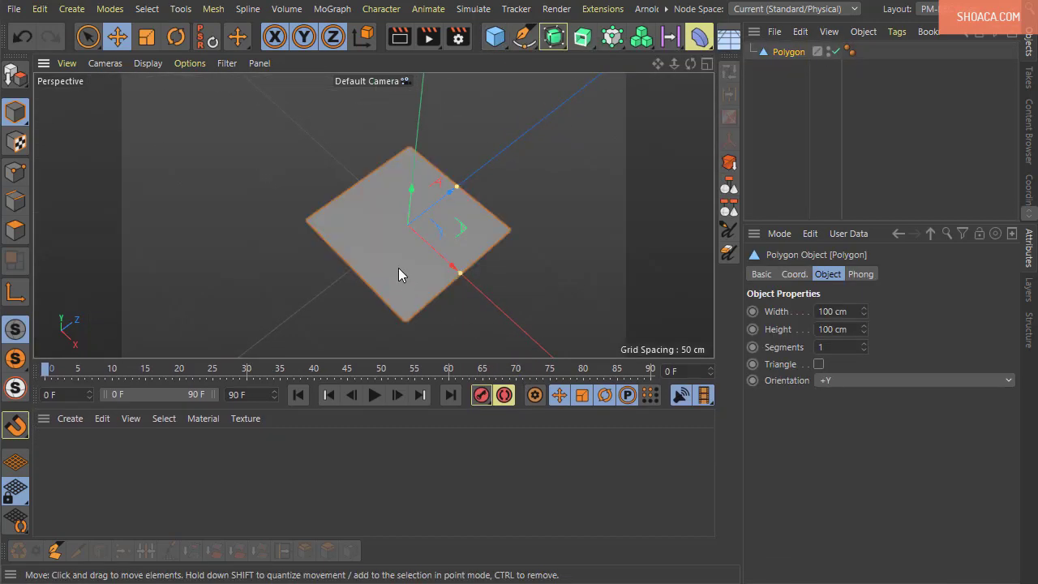
pyautogui.scroll(3, 398, 268)
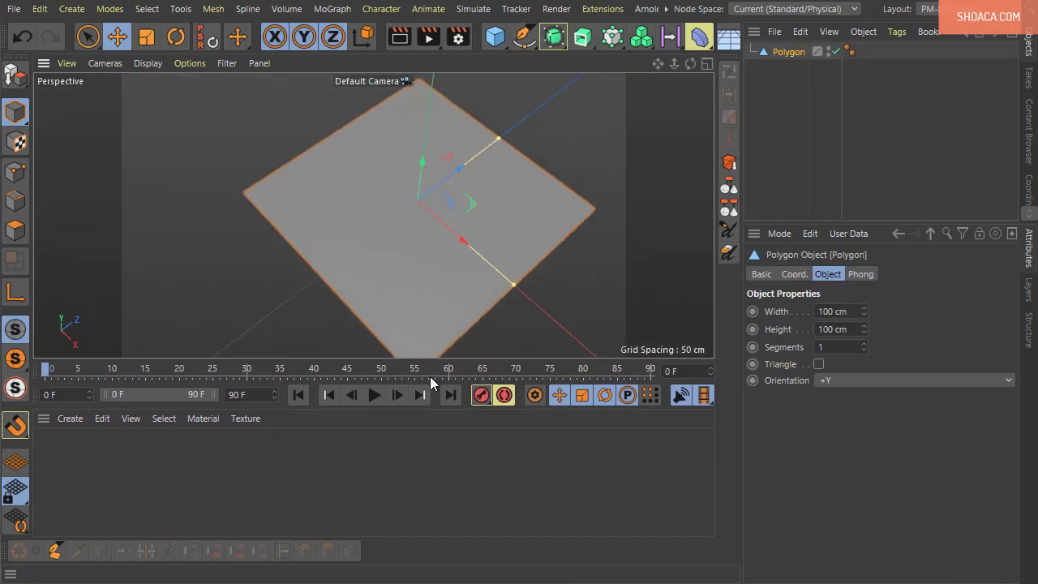
pyautogui.moveTo(413, 407); pyautogui.dragTo(417, 511)
pyautogui.scroll(-5, 453, 306)
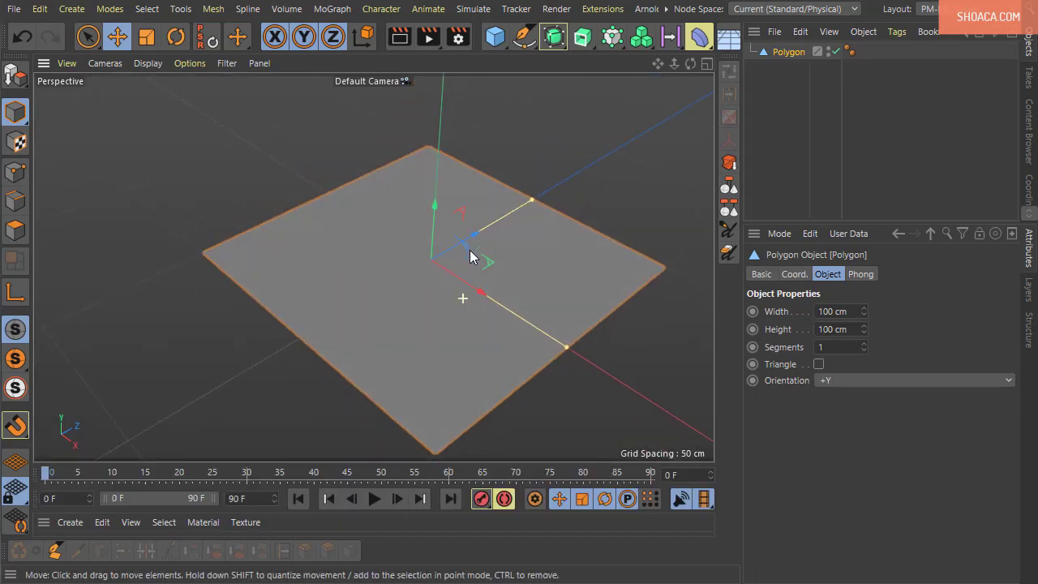
pyautogui.keyDown('alt'); pyautogui.moveTo(416, 259); pyautogui.dragTo(463, 385); pyautogui.keyUp('alt')
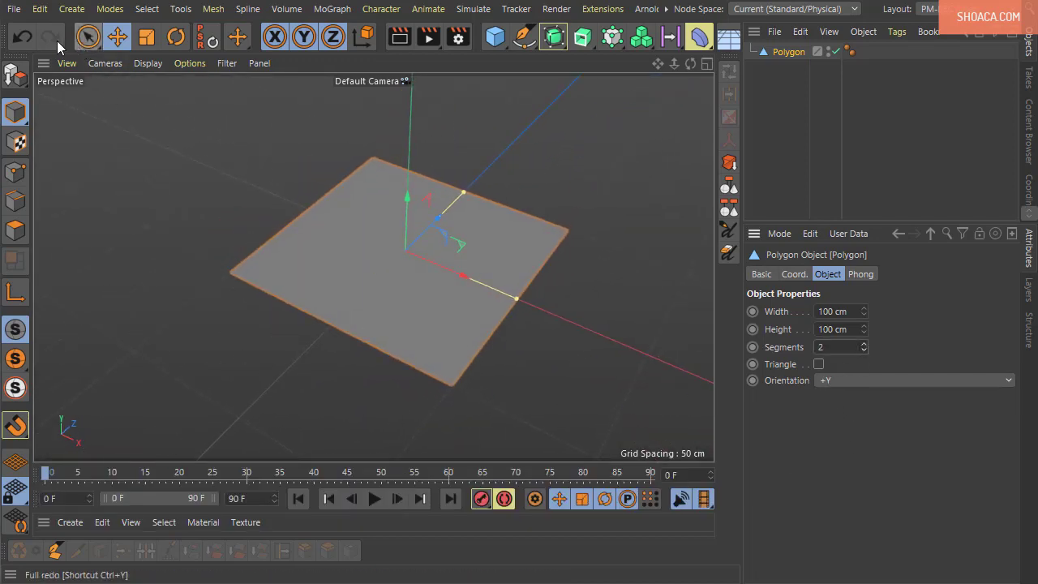
pyautogui.click(21, 80)
pyautogui.click(16, 171)
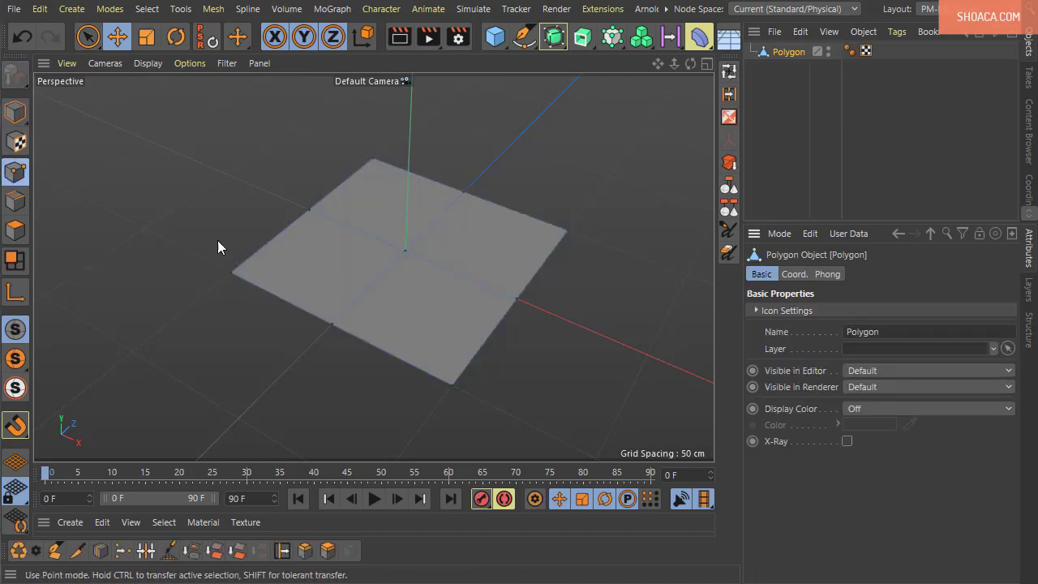
# Step: Select the top, right and left corner points plus the centre, and connect them with edges
pyautogui.keyDown('alt'); pyautogui.moveTo(438, 378); pyautogui.dragTo(369, 426); pyautogui.keyUp('alt')
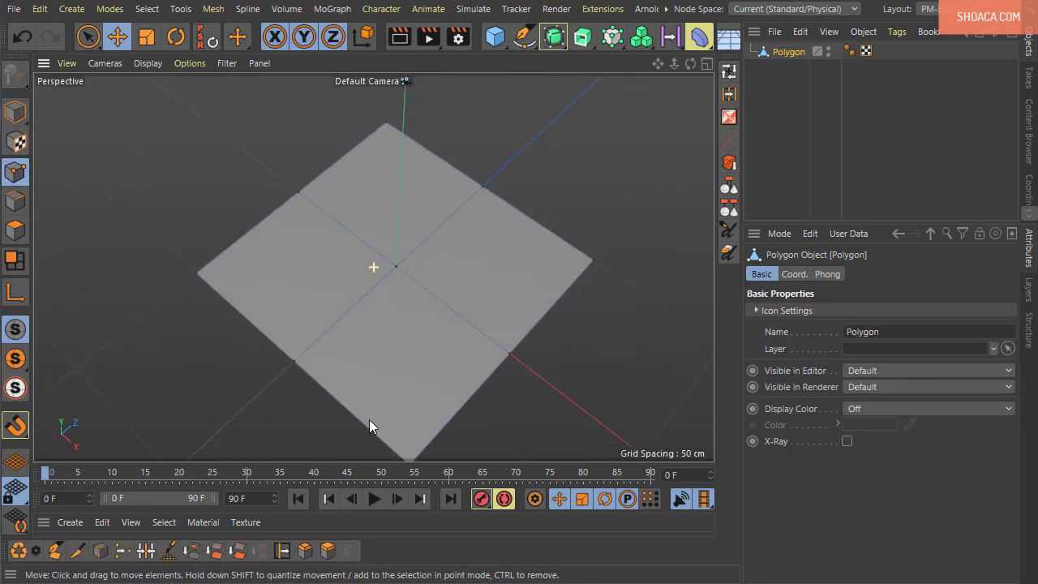
pyautogui.click(88, 36)
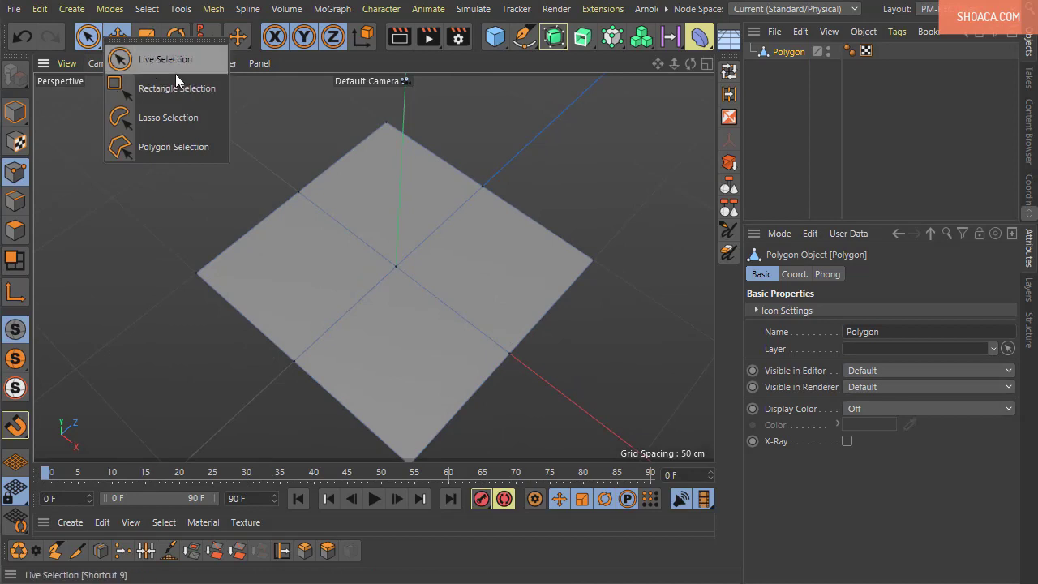
pyautogui.click(163, 60)
pyautogui.click(385, 123)
pyautogui.keyDown('shift'); pyautogui.click(592, 260); pyautogui.keyUp('shift')
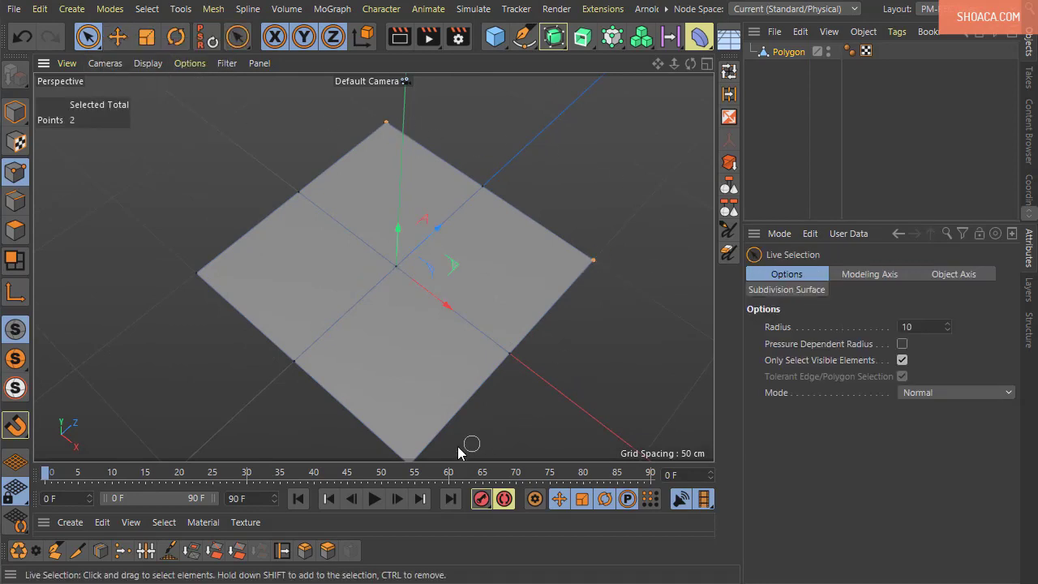
pyautogui.keyDown('shift'); pyautogui.click(195, 273); pyautogui.keyUp('shift')
pyautogui.keyDown('shift'); pyautogui.click(396, 265); pyautogui.keyUp('shift')
pyautogui.press('m')
pyautogui.press('m')
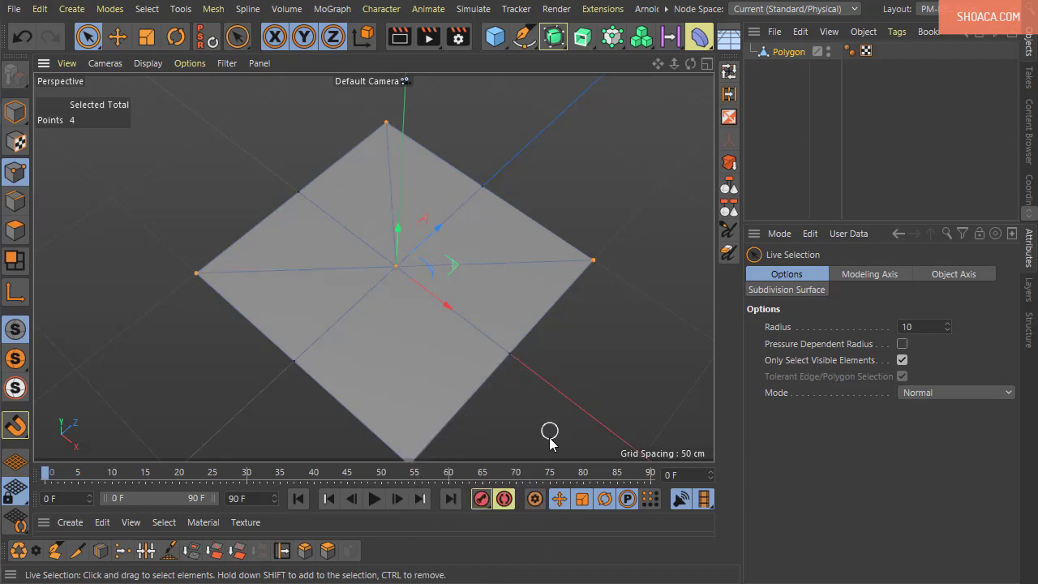
# Step: Add the bottom corner point and connect again to complete the diagonals
pyautogui.keyDown('alt'); pyautogui.moveTo(549, 438); pyautogui.dragTo(525, 387, button='middle'); pyautogui.keyUp('alt')
pyautogui.keyDown('shift'); pyautogui.click(389, 421); pyautogui.keyUp('shift')
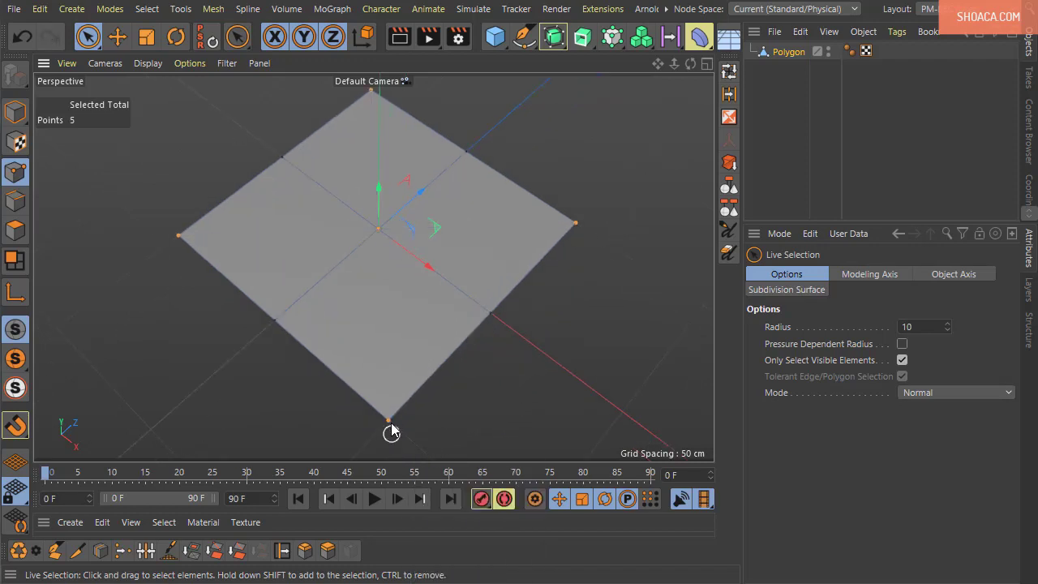
pyautogui.press('m')
pyautogui.press('m')
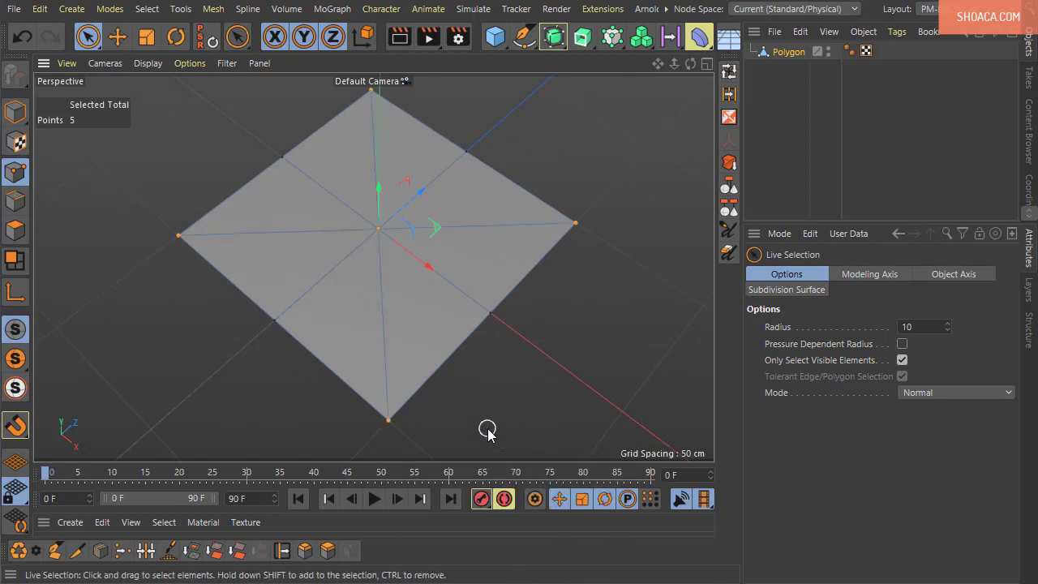
pyautogui.moveTo(486, 430)
pyautogui.keyDown('alt'); pyautogui.mouseDown()
pyautogui.moveTo(563, 303)
pyautogui.moveTo(424, 349)
pyautogui.moveTo(403, 319)
pyautogui.mouseUp(); pyautogui.keyUp('alt')
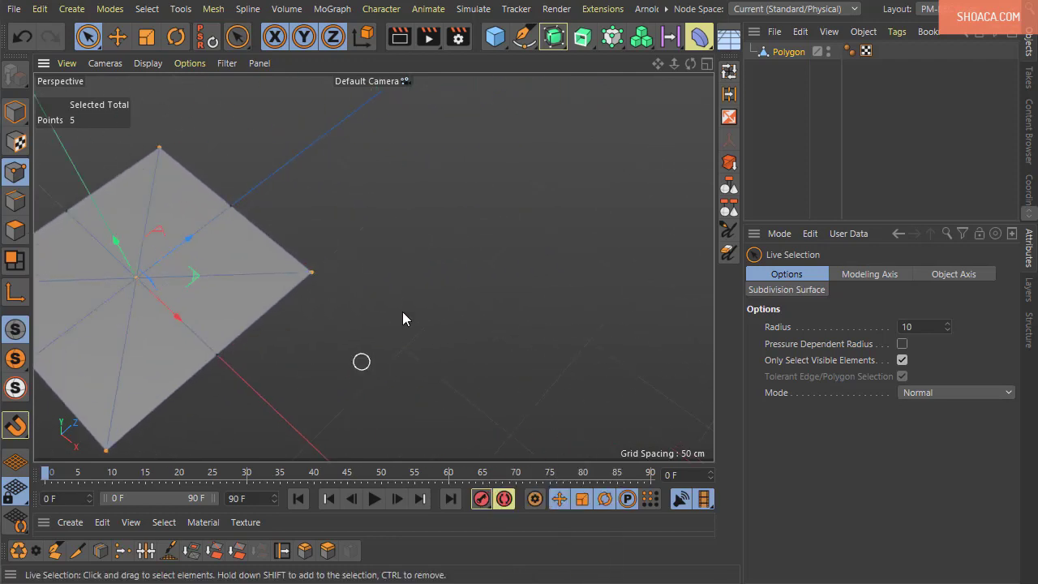
pyautogui.click(499, 29)
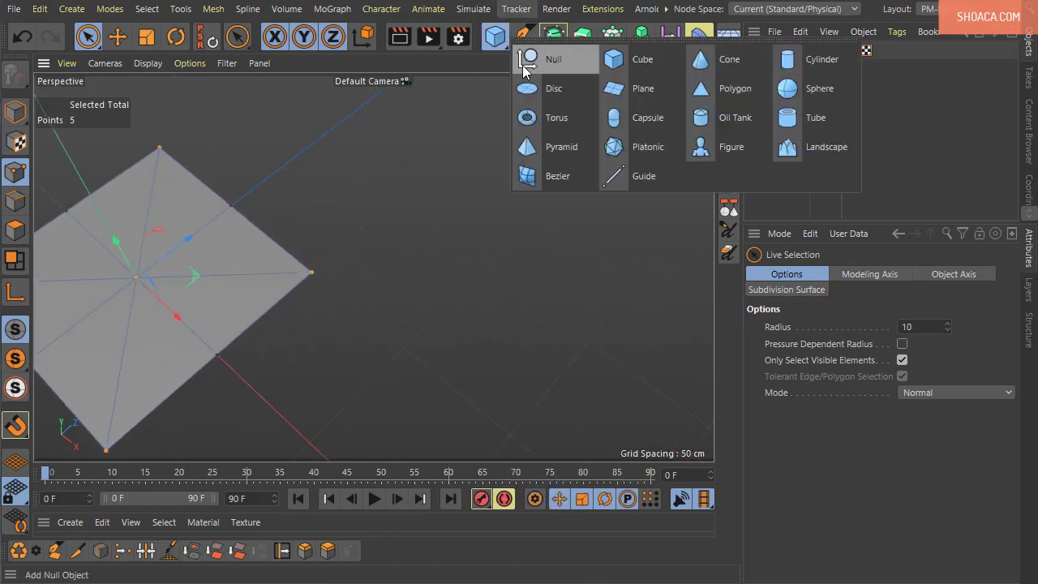
# Step: Place an editable 2-segment Polygon.1 beside the first plane, with Gouraud Shading (Lines) display
pyautogui.click(724, 90)
pyautogui.moveTo(200, 235); pyautogui.dragTo(478, 230)
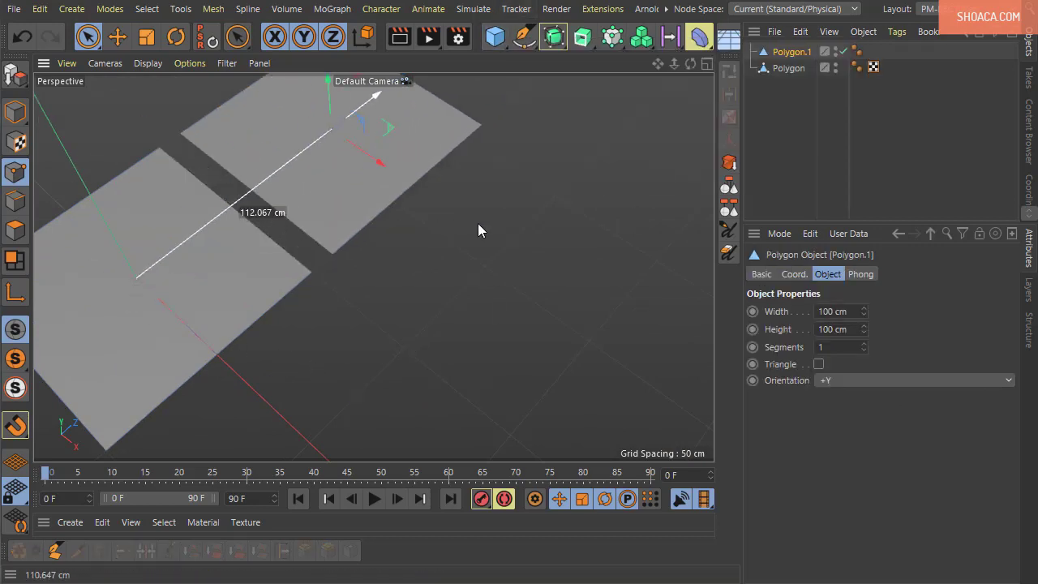
pyautogui.moveTo(381, 164); pyautogui.dragTo(561, 280)
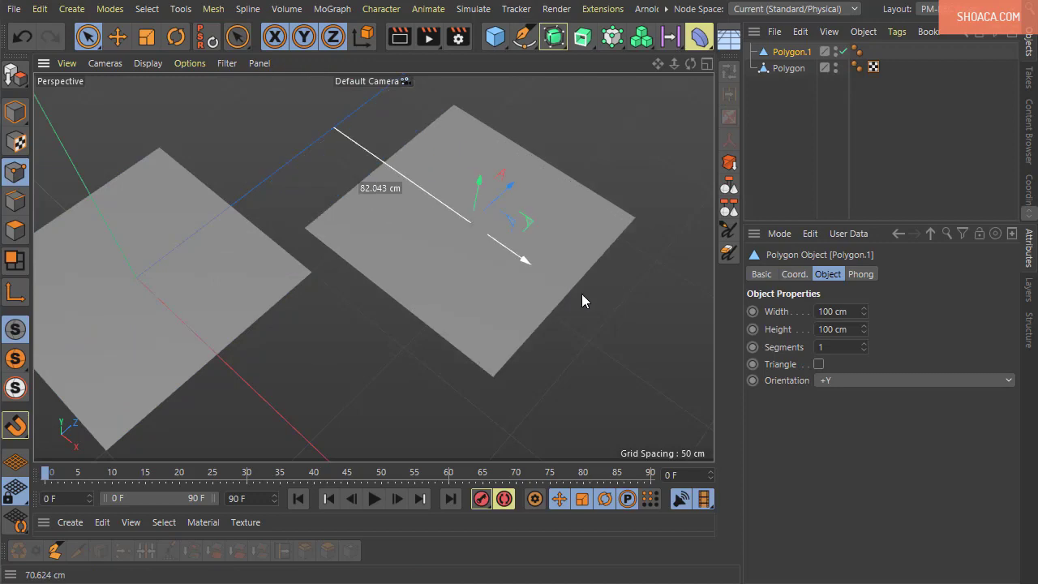
pyautogui.click(863, 343)
pyautogui.click(151, 64)
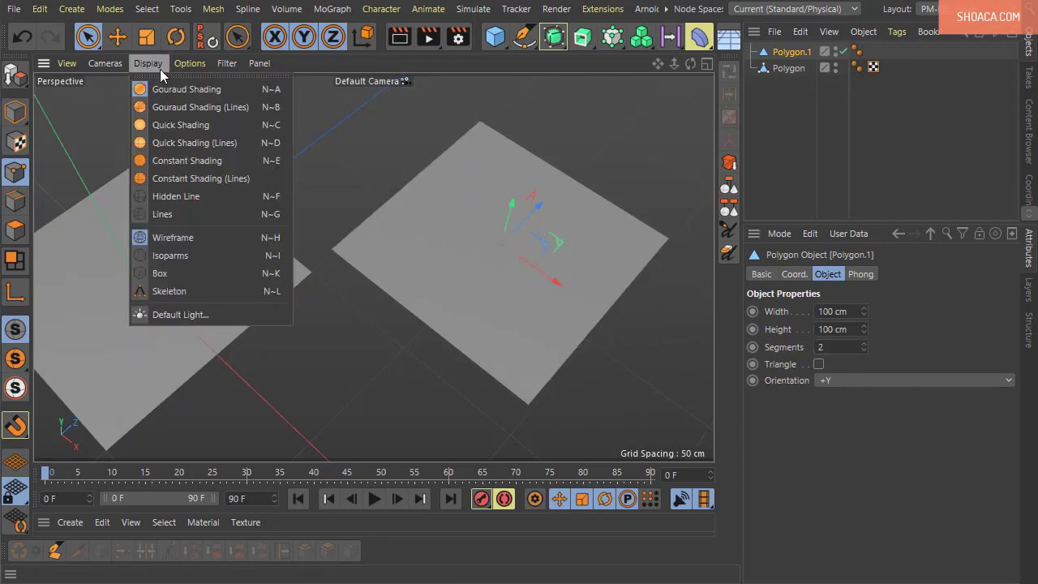
pyautogui.click(183, 107)
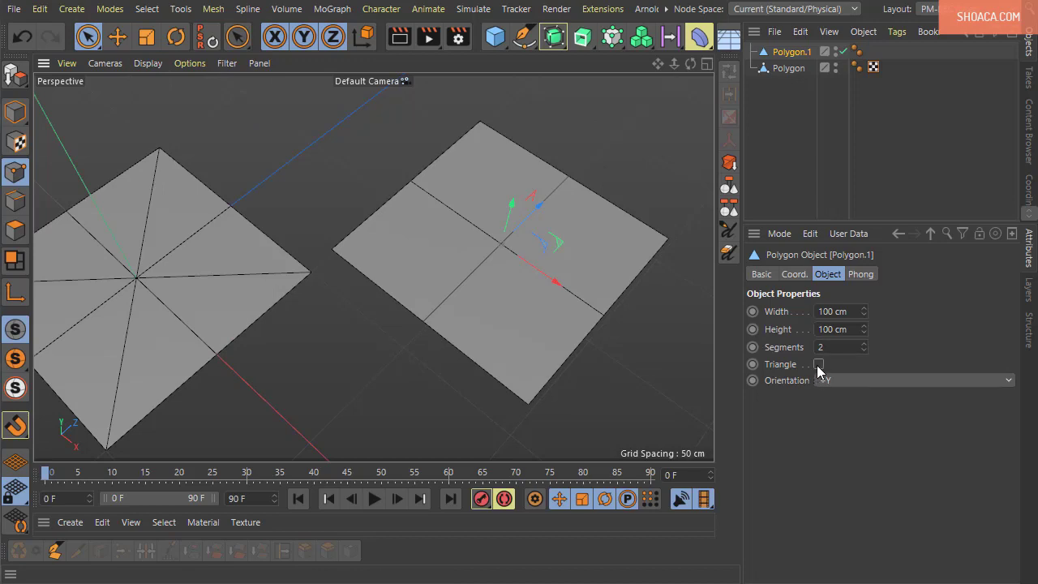
pyautogui.click(10, 77)
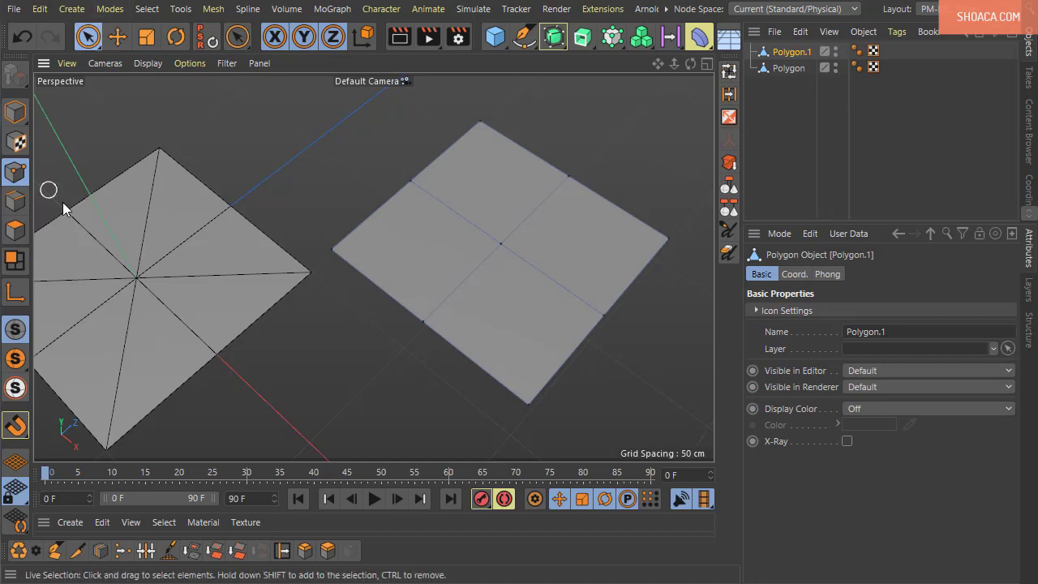
# Step: Bevel the second plane's centre point with a 26 cm offset
pyautogui.click(499, 242)
pyautogui.rightClick(499, 242)
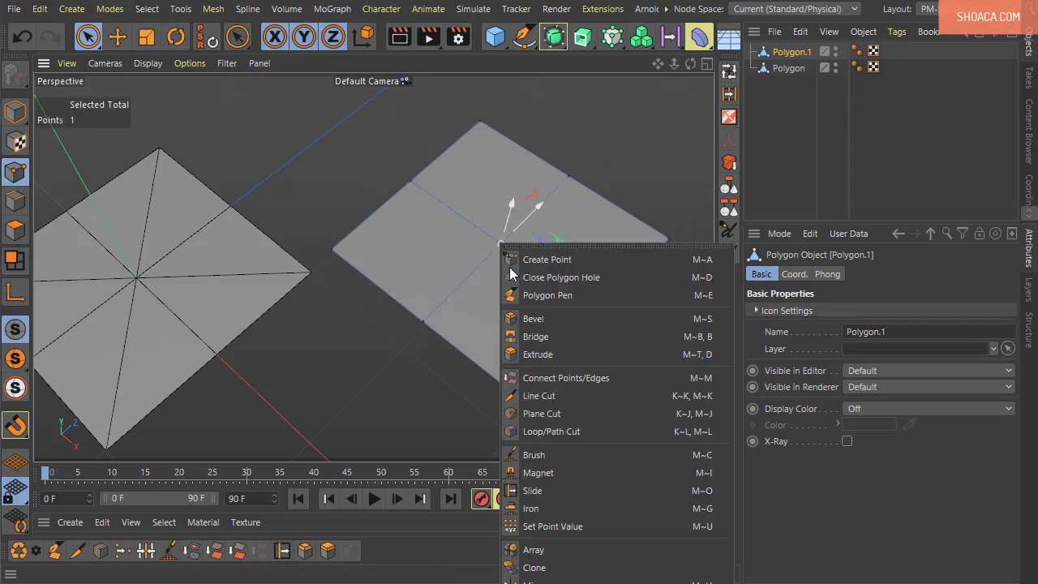
pyautogui.click(531, 324)
pyautogui.moveTo(540, 294); pyautogui.dragTo(567, 294)
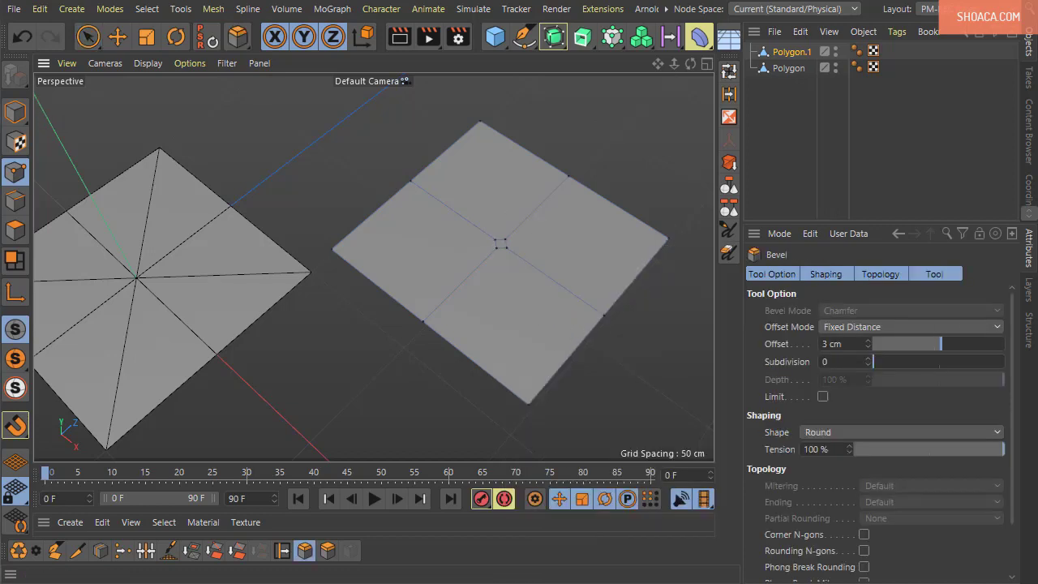
pyautogui.moveTo(497, 238); pyautogui.dragTo(559, 243)
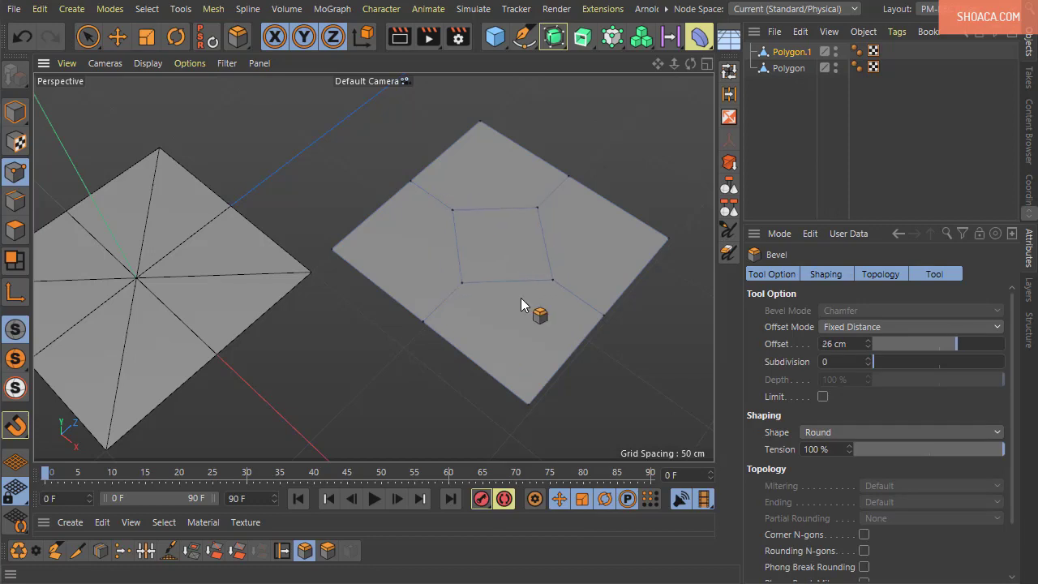
# Step: Give the bevel 5 subdivisions and -100% depth to round the patch into a dome
pyautogui.click(869, 359)
pyautogui.click(869, 358)
pyautogui.click(869, 358)
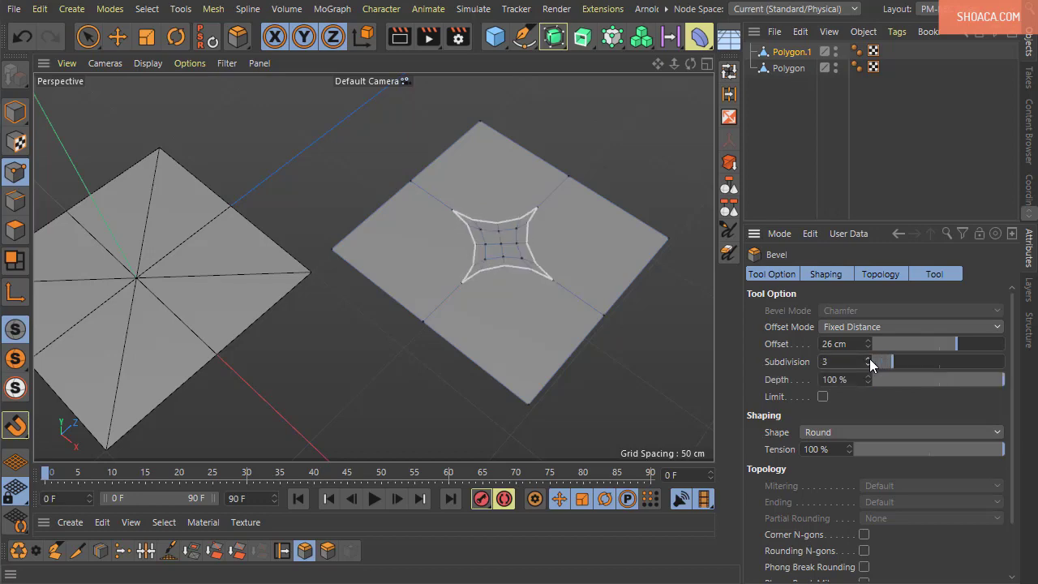
pyautogui.click(869, 358)
pyautogui.click(867, 358)
pyautogui.keyDown('alt'); pyautogui.moveTo(649, 378); pyautogui.dragTo(621, 379); pyautogui.keyUp('alt')
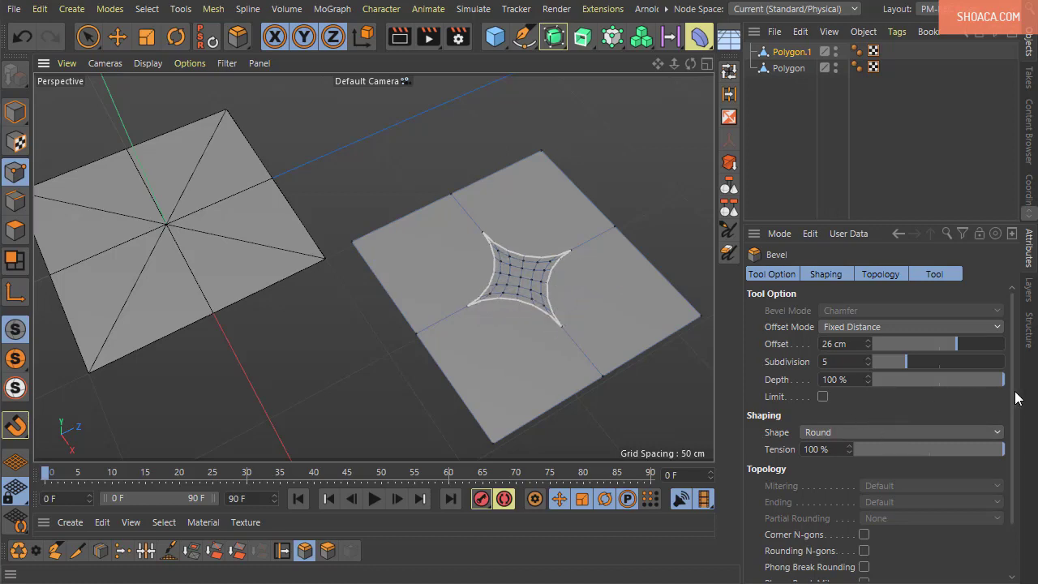
pyautogui.moveTo(1005, 380); pyautogui.dragTo(866, 385)
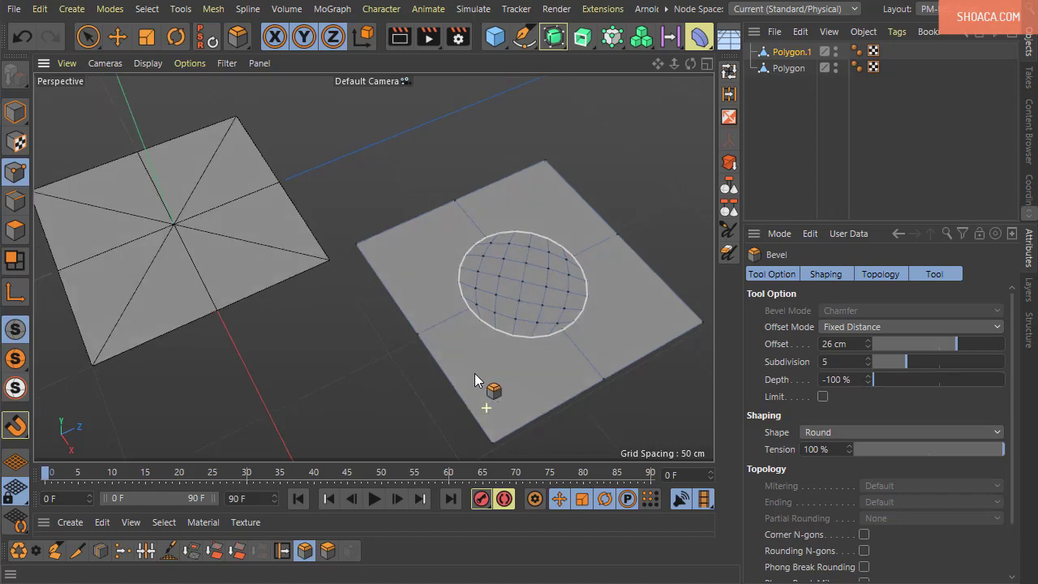
pyautogui.moveTo(474, 373)
pyautogui.keyDown('alt'); pyautogui.mouseDown()
pyautogui.moveTo(498, 255)
pyautogui.moveTo(586, 186)
pyautogui.moveTo(535, 299)
pyautogui.moveTo(496, 285)
pyautogui.moveTo(511, 437)
pyautogui.moveTo(542, 297)
pyautogui.mouseUp(); pyautogui.keyUp('alt')
pyautogui.scroll(3, 541, 296)
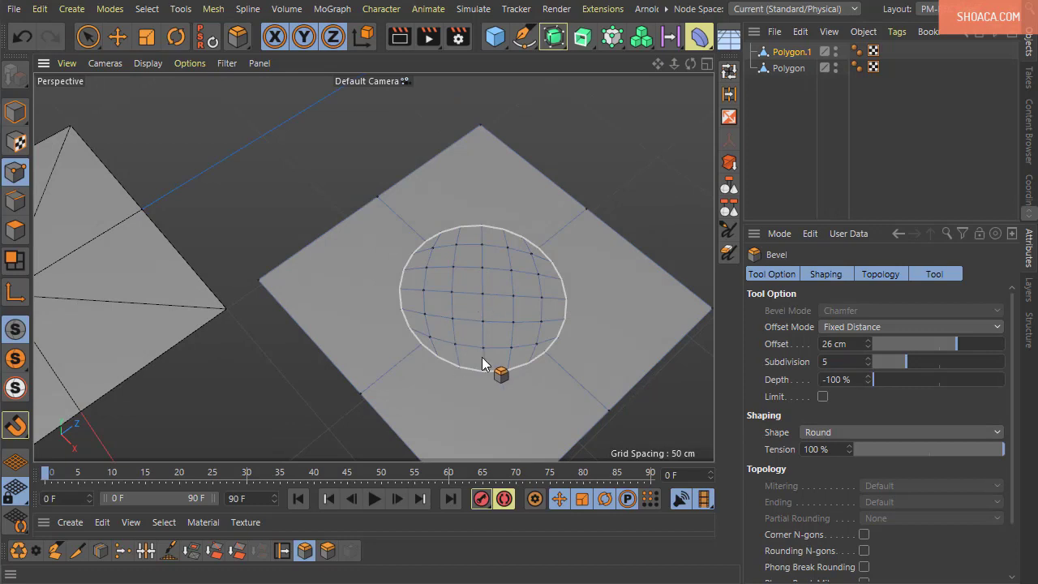
# Step: In Polygons mode, select all faces, then deselect the four outer N-gons, keeping the 36-polygon dome
pyautogui.click(87, 37)
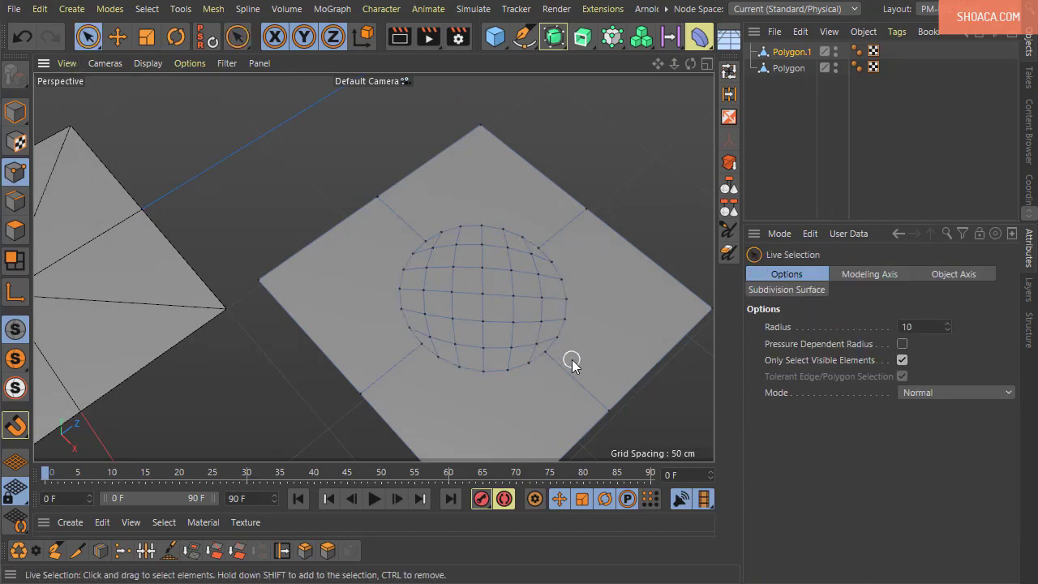
pyautogui.moveTo(568, 294)
pyautogui.keyDown('alt'); pyautogui.mouseDown()
pyautogui.moveTo(532, 316)
pyautogui.moveTo(555, 323)
pyautogui.moveTo(441, 280)
pyautogui.moveTo(464, 250)
pyautogui.moveTo(519, 278)
pyautogui.moveTo(491, 317)
pyautogui.moveTo(413, 308)
pyautogui.moveTo(478, 267)
pyautogui.moveTo(413, 308)
pyautogui.moveTo(401, 265)
pyautogui.moveTo(410, 259)
pyautogui.mouseUp(); pyautogui.keyUp('alt')
pyautogui.click(16, 231)
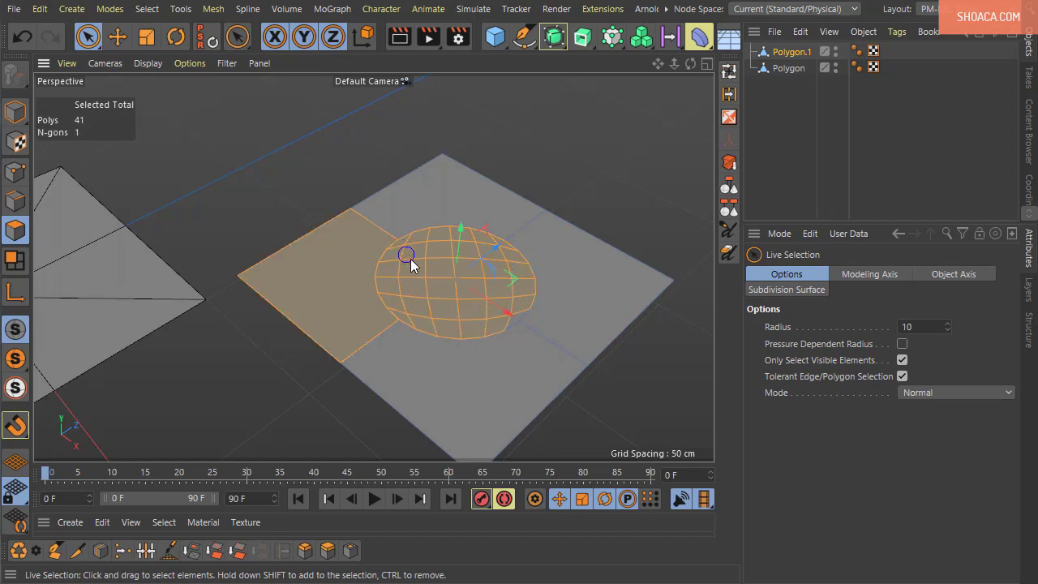
pyautogui.click(590, 167)
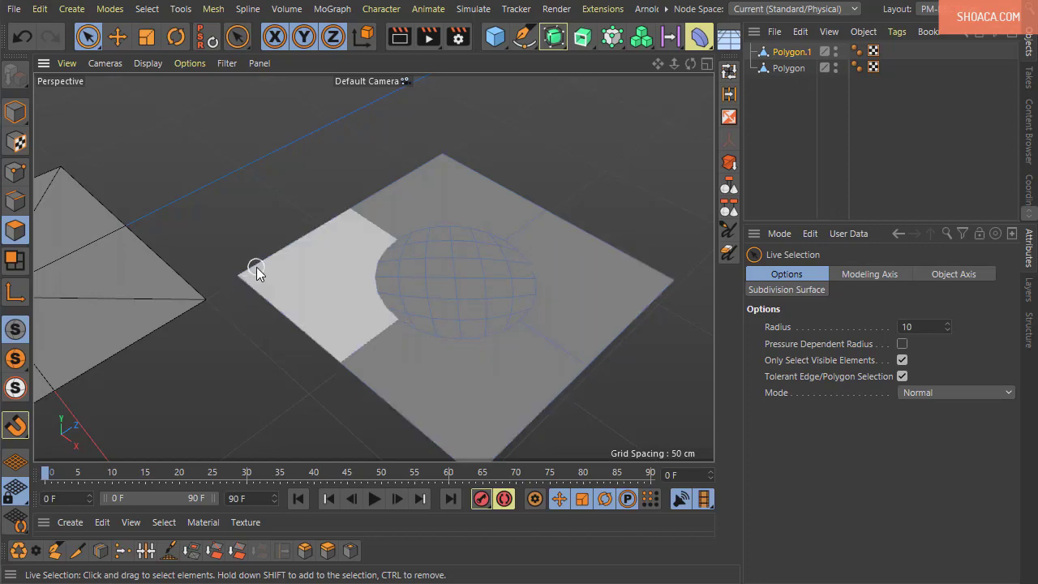
pyautogui.hotkey('ctrl', 'a')
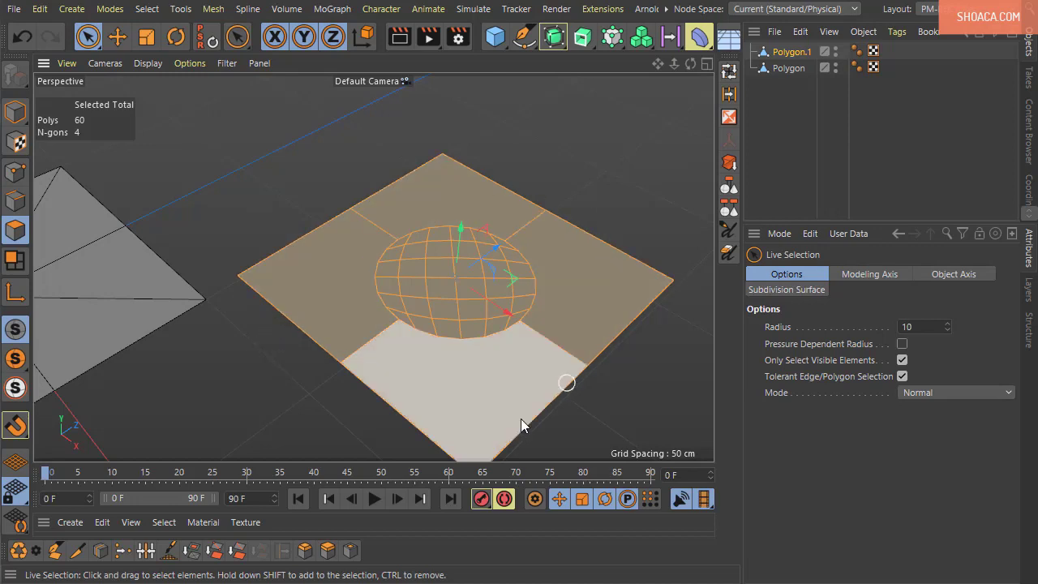
pyautogui.moveTo(251, 381)
pyautogui.keyDown('ctrl'); pyautogui.mouseDown()
pyautogui.moveTo(319, 278)
pyautogui.moveTo(579, 248)
pyautogui.moveTo(387, 424)
pyautogui.mouseUp(); pyautogui.keyUp('ctrl')
pyautogui.moveTo(452, 280)
pyautogui.keyDown('alt'); pyautogui.mouseDown()
pyautogui.moveTo(543, 417)
pyautogui.moveTo(556, 364)
pyautogui.moveTo(364, 405)
pyautogui.mouseUp(); pyautogui.keyUp('alt')
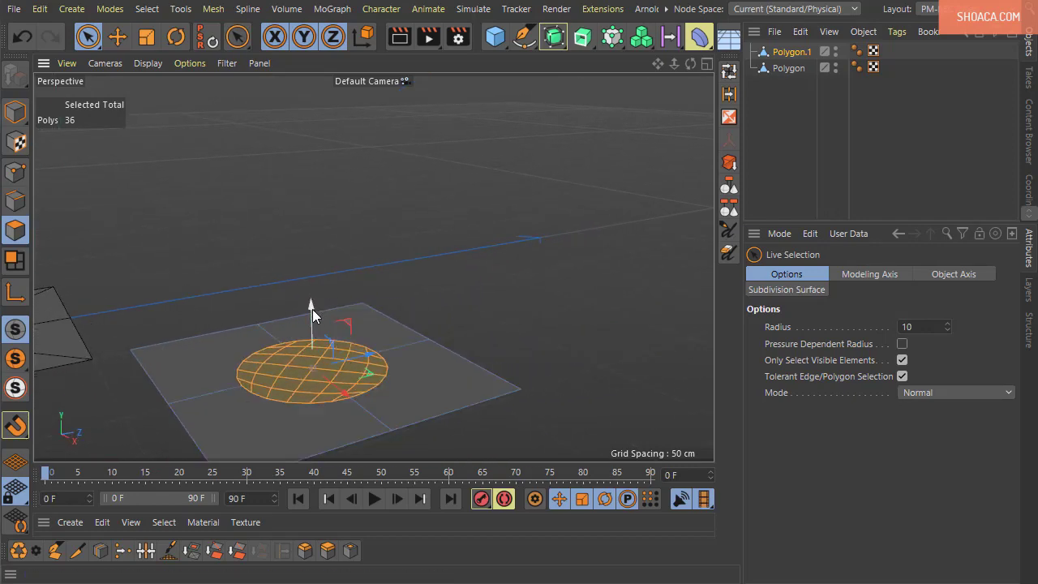
# Step: Extrude the round 36-polygon disc downward into a cylindrical well beneath the plane
pyautogui.moveTo(312, 309); pyautogui.dragTo(324, 243)
pyautogui.hotkey('ctrl', 'z')
pyautogui.keyDown('ctrl'); pyautogui.moveTo(313, 310); pyautogui.dragTo(322, 105); pyautogui.keyUp('ctrl')
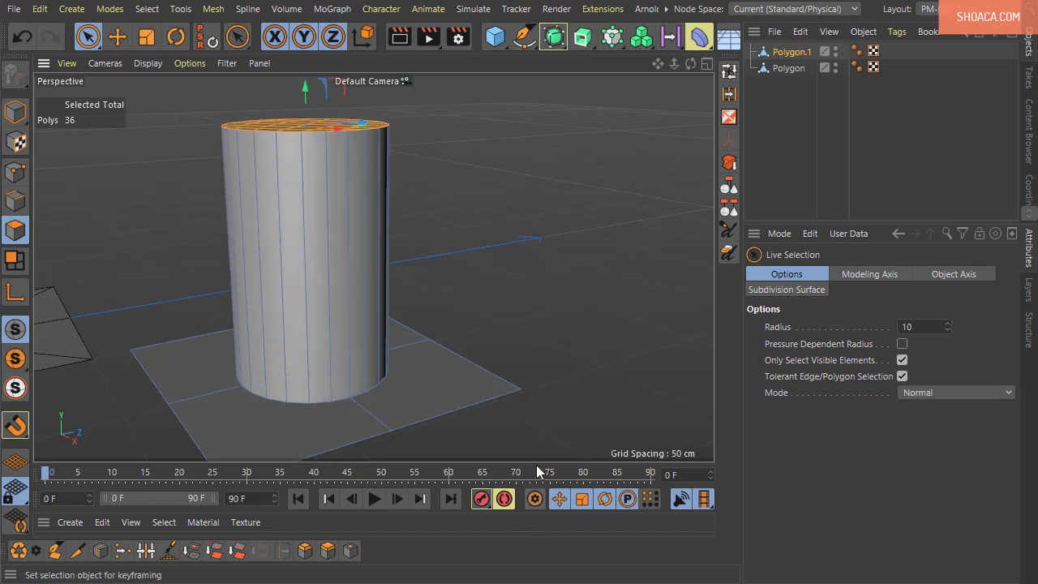
pyautogui.moveTo(510, 300)
pyautogui.keyDown('alt'); pyautogui.mouseDown()
pyautogui.moveTo(372, 266)
pyautogui.moveTo(416, 336)
pyautogui.moveTo(383, 89)
pyautogui.moveTo(559, 209)
pyautogui.moveTo(512, 326)
pyautogui.moveTo(602, 297)
pyautogui.moveTo(434, 320)
pyautogui.mouseUp(); pyautogui.keyUp('alt')
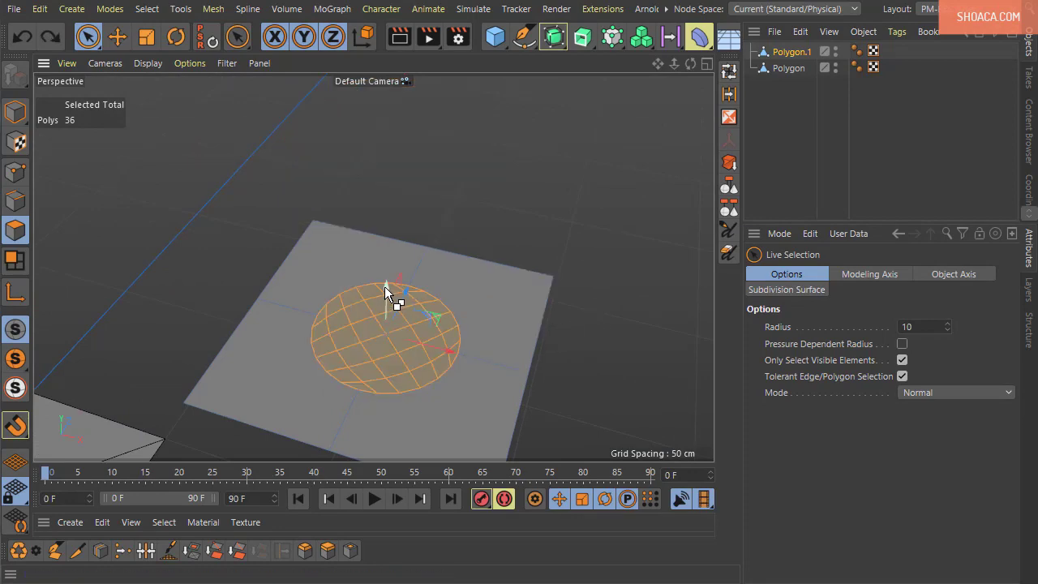
pyautogui.moveTo(385, 286); pyautogui.dragTo(386, 354)
pyautogui.moveTo(527, 347)
pyautogui.keyDown('alt'); pyautogui.mouseDown()
pyautogui.moveTo(500, 266)
pyautogui.moveTo(397, 406)
pyautogui.moveTo(372, 275)
pyautogui.moveTo(316, 403)
pyautogui.moveTo(486, 421)
pyautogui.moveTo(456, 352)
pyautogui.mouseUp(); pyautogui.keyUp('alt')
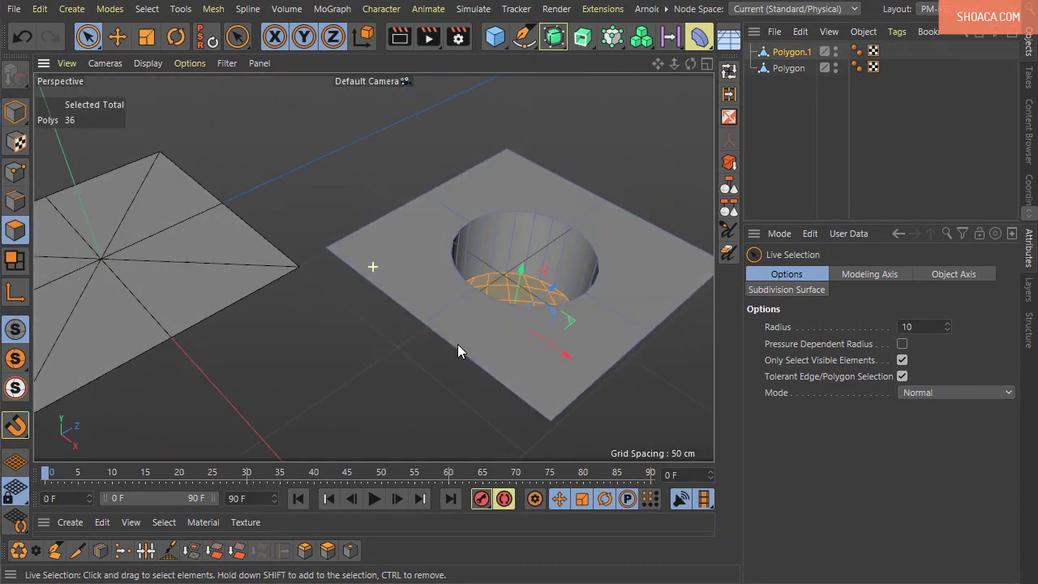
pyautogui.moveTo(528, 300)
pyautogui.keyDown('alt'); pyautogui.mouseDown()
pyautogui.moveTo(562, 320)
pyautogui.moveTo(537, 281)
pyautogui.moveTo(431, 406)
pyautogui.mouseUp(); pyautogui.keyUp('alt')
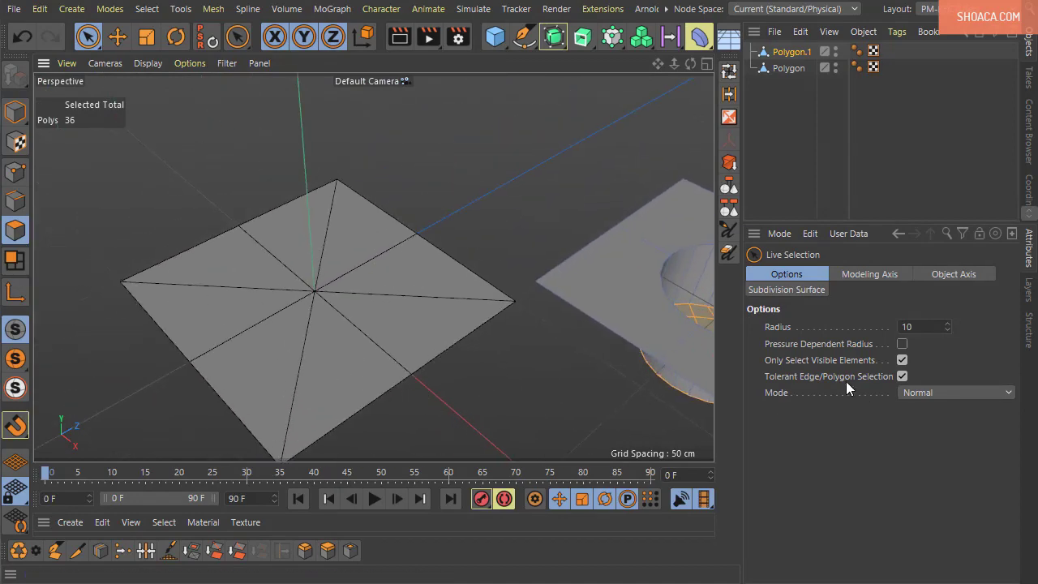
# Step: In Point mode, select only the star plane's centre point
pyautogui.moveTo(681, 379)
pyautogui.keyDown('alt'); pyautogui.mouseDown()
pyautogui.moveTo(614, 364)
pyautogui.moveTo(607, 322)
pyautogui.moveTo(371, 406)
pyautogui.moveTo(338, 373)
pyautogui.mouseUp(); pyautogui.keyUp('alt')
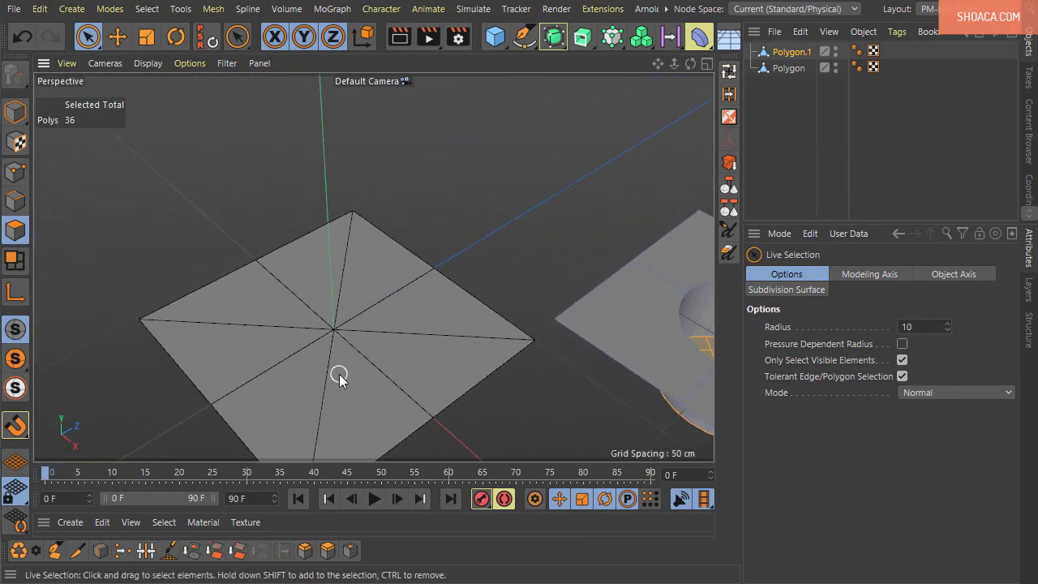
pyautogui.click(14, 171)
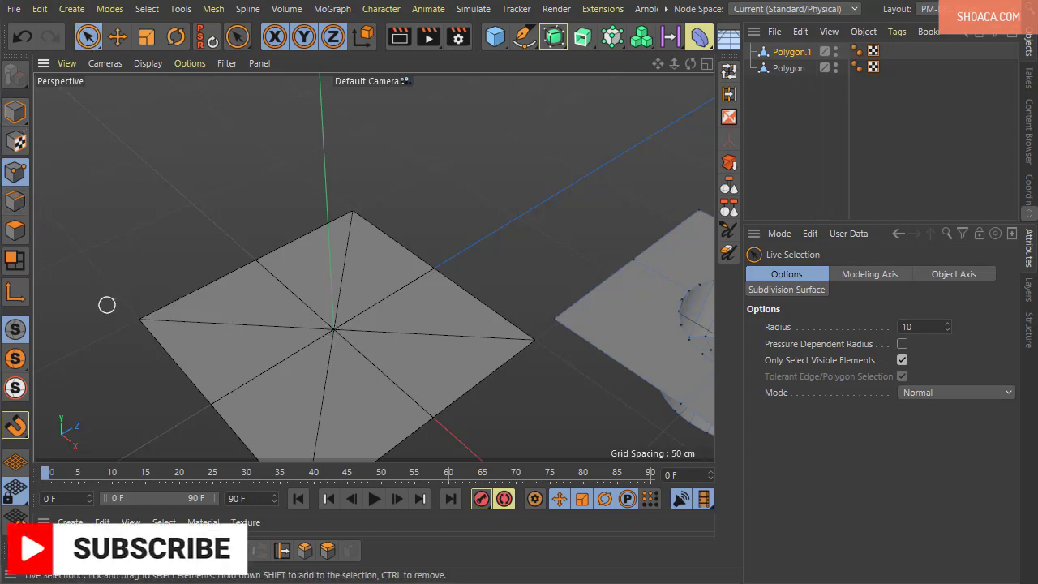
pyautogui.click(801, 69)
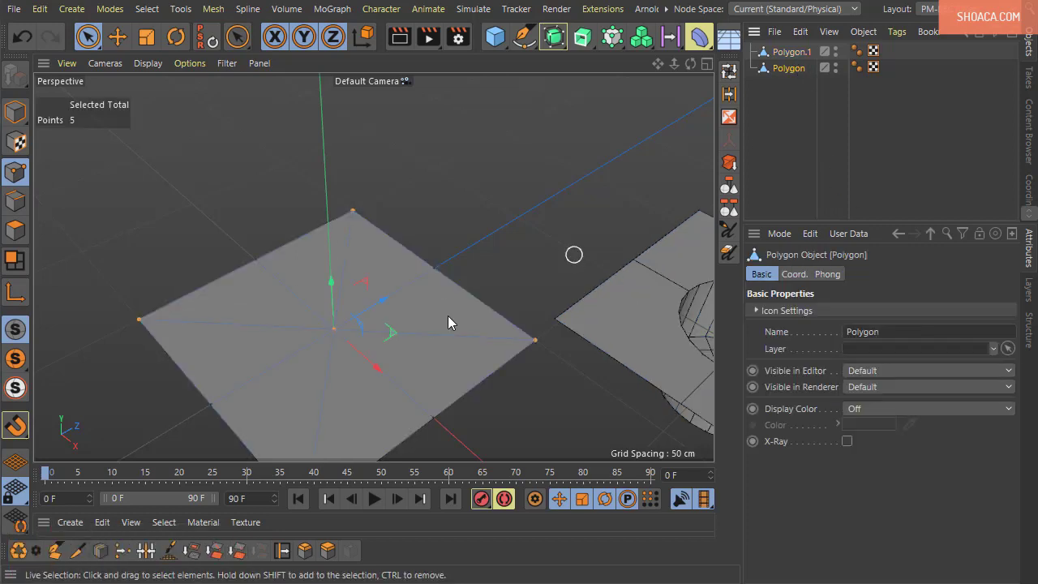
pyautogui.click(334, 328)
pyautogui.moveTo(444, 328)
pyautogui.keyDown('alt'); pyautogui.mouseDown()
pyautogui.moveTo(364, 354)
pyautogui.moveTo(313, 310)
pyautogui.moveTo(351, 371)
pyautogui.moveTo(332, 374)
pyautogui.mouseUp(); pyautogui.keyUp('alt')
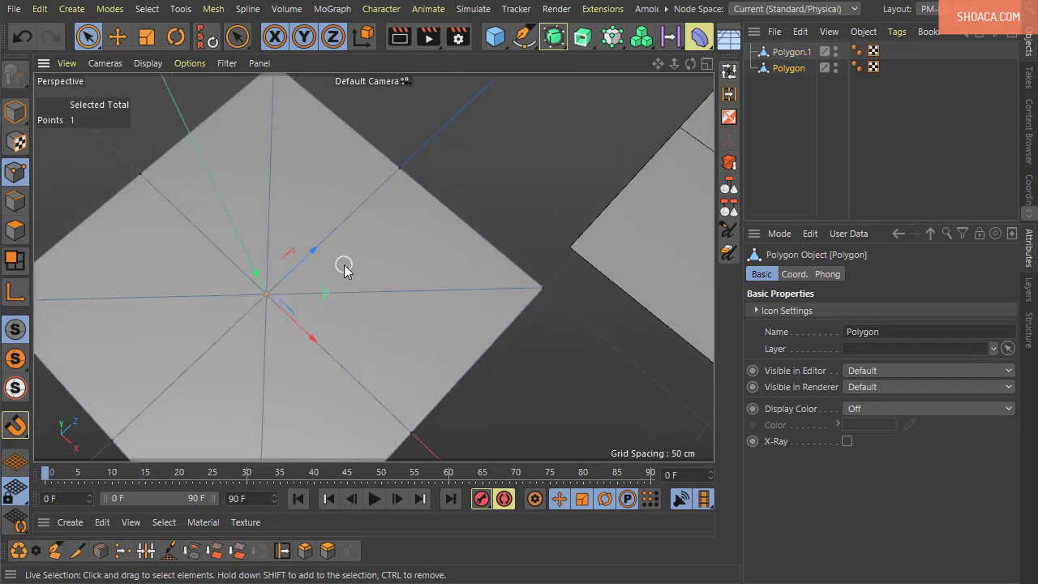
# Step: Bevel the centre point into a flat octagon with Subdivision 0 and 27 cm offset
pyautogui.rightClick(341, 263)
pyautogui.click(394, 347)
pyautogui.moveTo(417, 334)
pyautogui.mouseDown()
pyautogui.moveTo(454, 336)
pyautogui.moveTo(422, 336)
pyautogui.mouseUp()
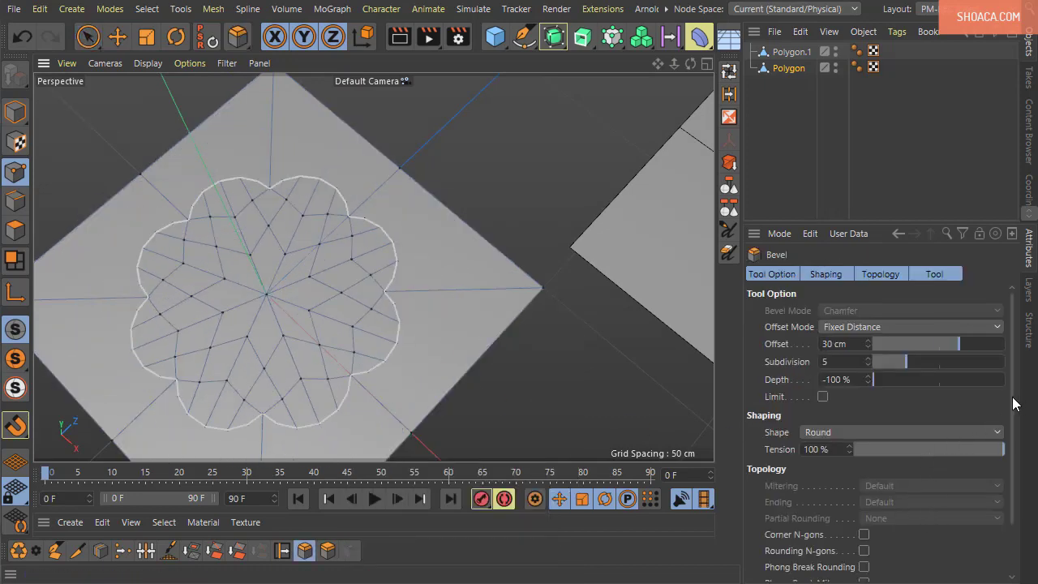
pyautogui.scroll(-3, 983, 423)
pyautogui.click(951, 574)
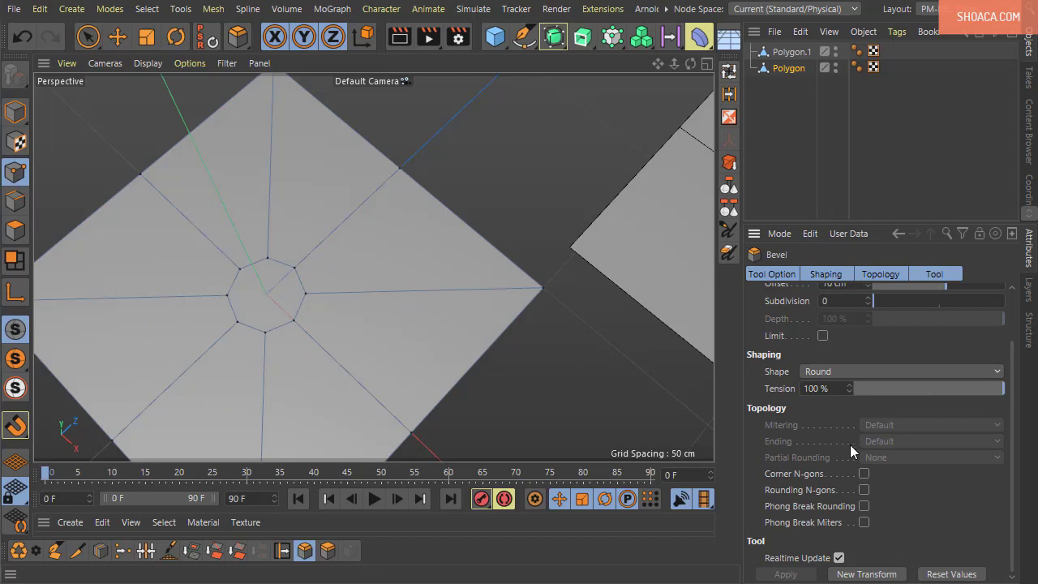
pyautogui.scroll(2, 902, 335)
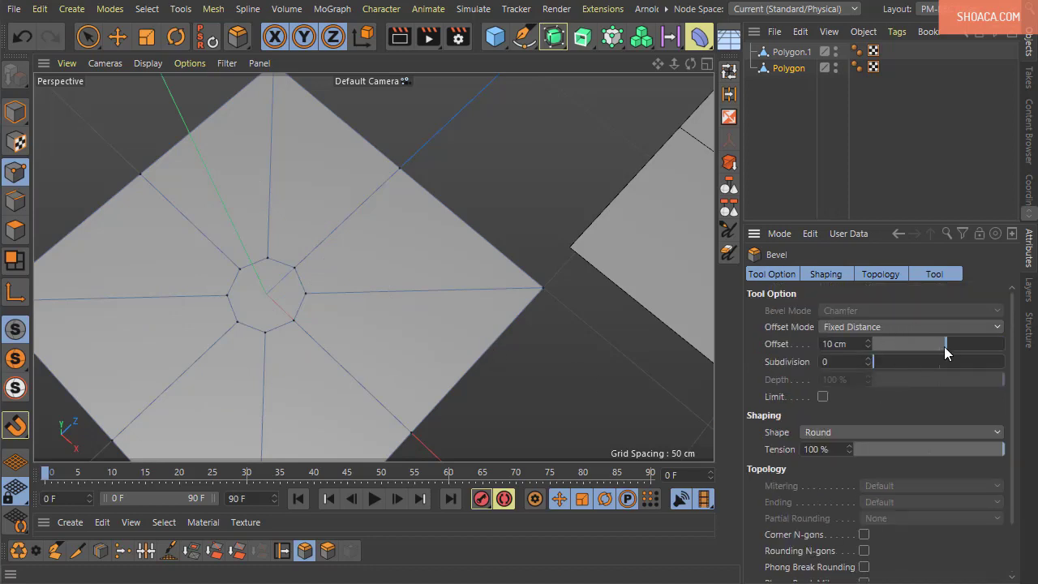
pyautogui.moveTo(943, 346); pyautogui.dragTo(957, 346)
pyautogui.scroll(-5, 489, 370)
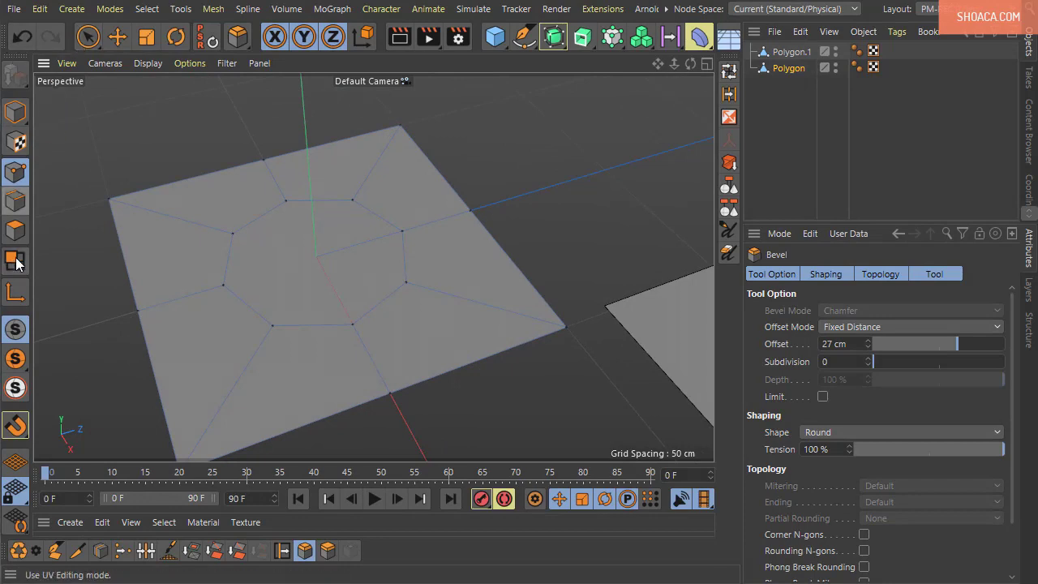
pyautogui.click(15, 230)
# Step: Select the centre octagon face and inset it twice to form two rings
pyautogui.click(89, 40)
pyautogui.click(316, 267)
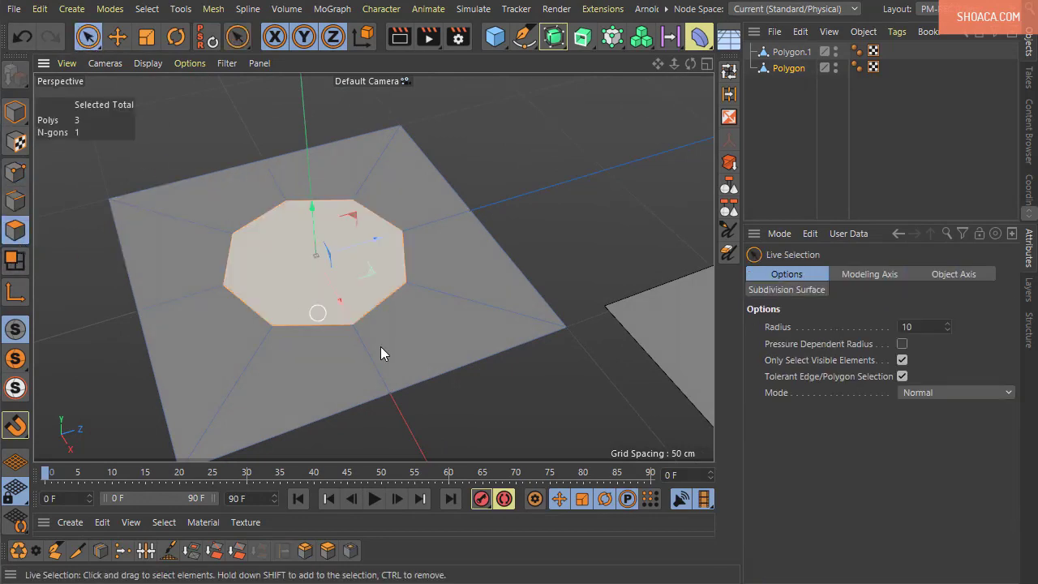
pyautogui.moveTo(380, 346)
pyautogui.keyDown('alt'); pyautogui.mouseDown()
pyautogui.moveTo(426, 360)
pyautogui.moveTo(403, 417)
pyautogui.mouseUp(); pyautogui.keyUp('alt')
pyautogui.press('t')
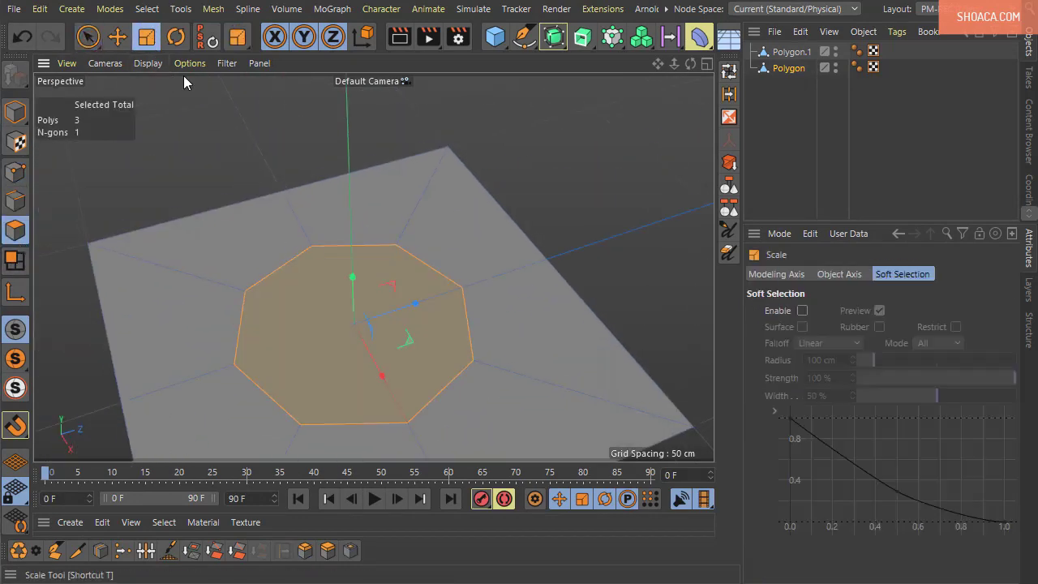
pyautogui.rightClick(552, 170)
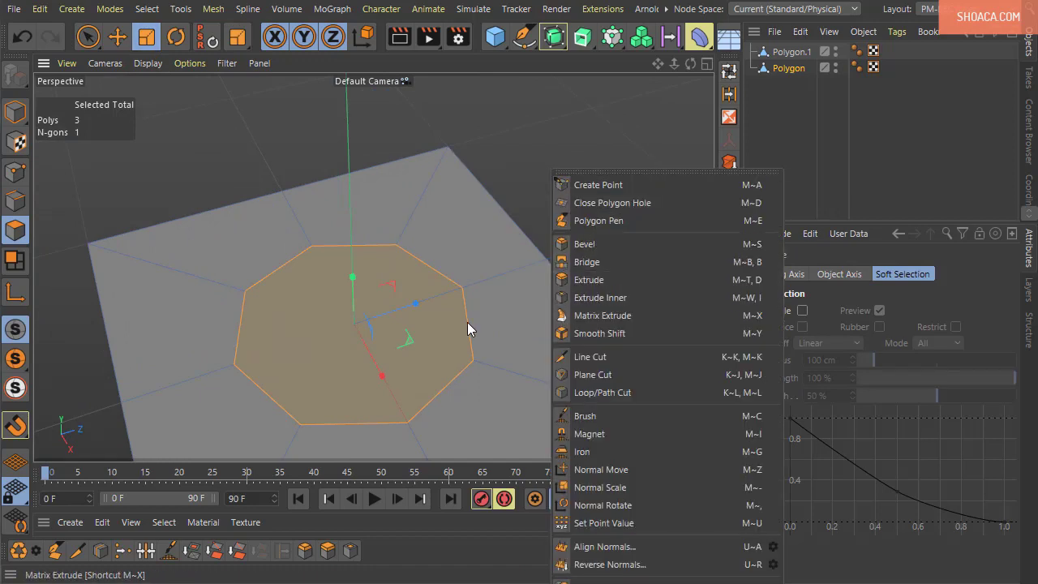
pyautogui.press('Escape')
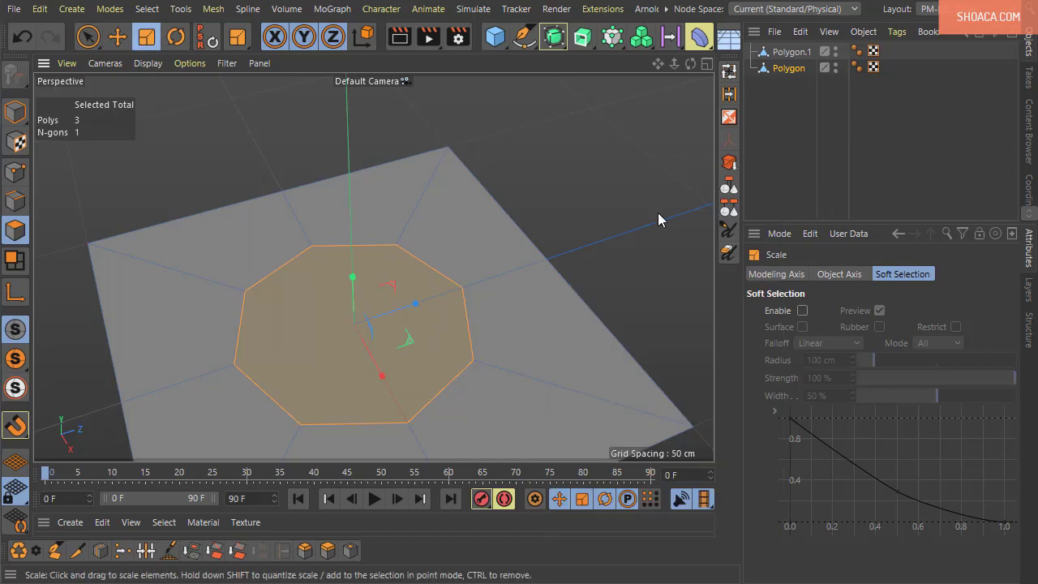
pyautogui.keyDown('alt'); pyautogui.moveTo(596, 301); pyautogui.dragTo(596, 249); pyautogui.keyUp('alt')
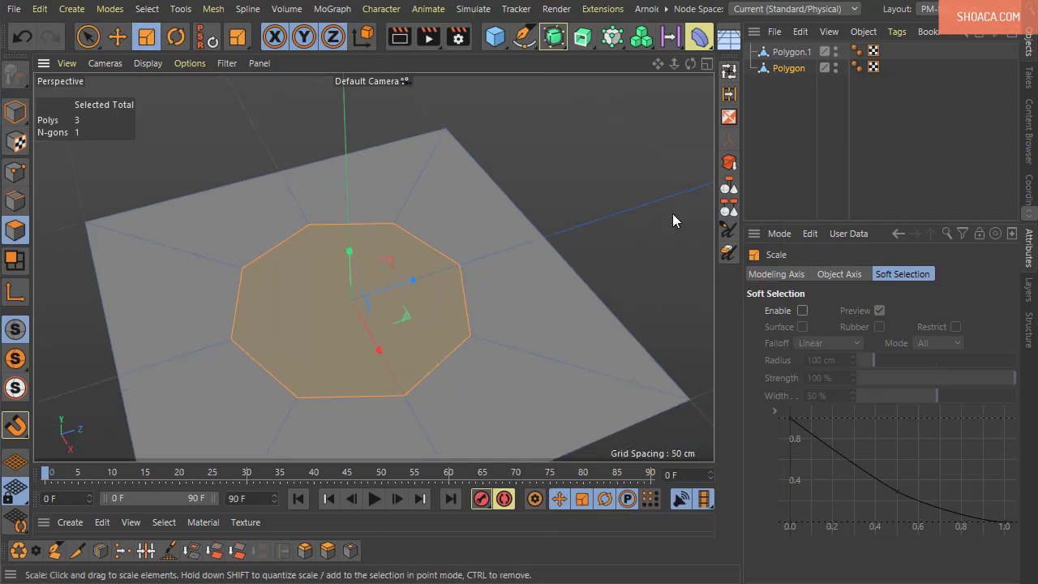
pyautogui.moveTo(651, 209)
pyautogui.mouseDown()
pyautogui.moveTo(556, 289)
pyautogui.moveTo(586, 276)
pyautogui.moveTo(568, 297)
pyautogui.mouseUp()
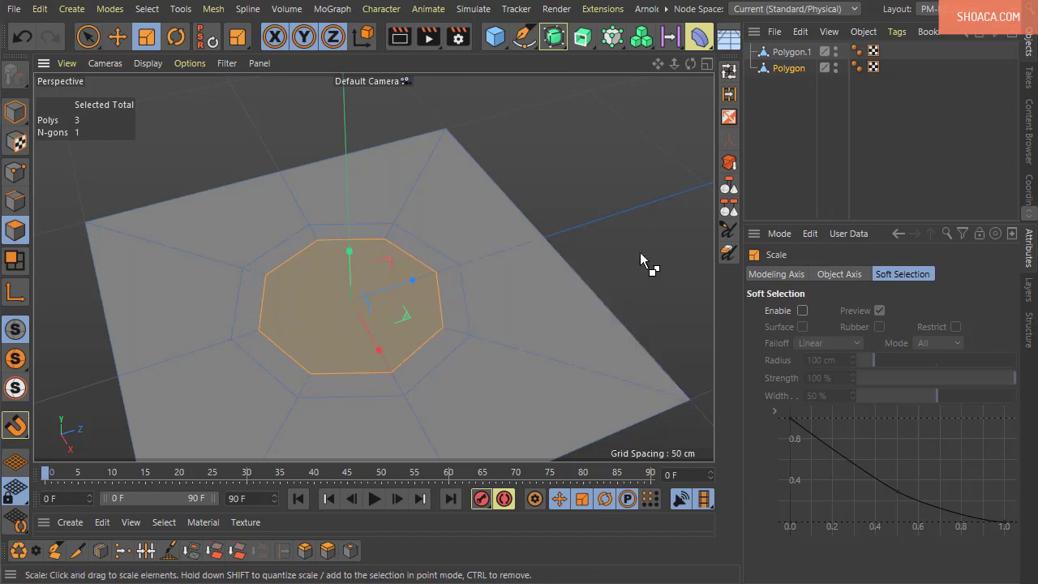
pyautogui.moveTo(661, 234)
pyautogui.mouseDown()
pyautogui.moveTo(578, 295)
pyautogui.moveTo(652, 237)
pyautogui.moveTo(637, 255)
pyautogui.mouseUp()
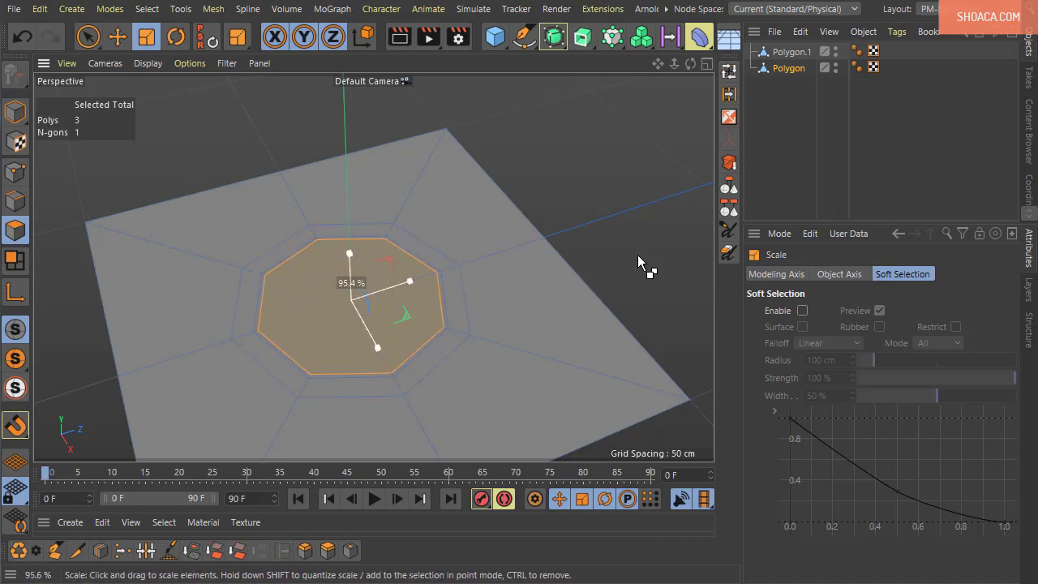
# Step: Hide the viewport grid and sink the octagon about 22 cm into a pit
pyautogui.scroll(5, 197, 296)
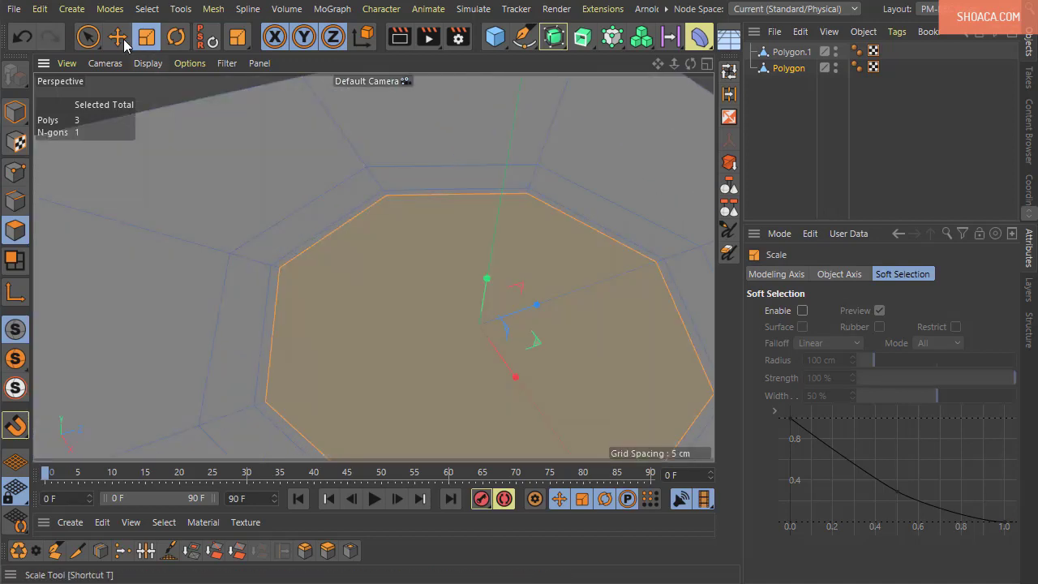
pyautogui.click(124, 42)
pyautogui.moveTo(438, 334)
pyautogui.keyDown('alt'); pyautogui.mouseDown()
pyautogui.moveTo(432, 280)
pyautogui.moveTo(484, 286)
pyautogui.mouseUp(); pyautogui.keyUp('alt')
pyautogui.click(191, 63)
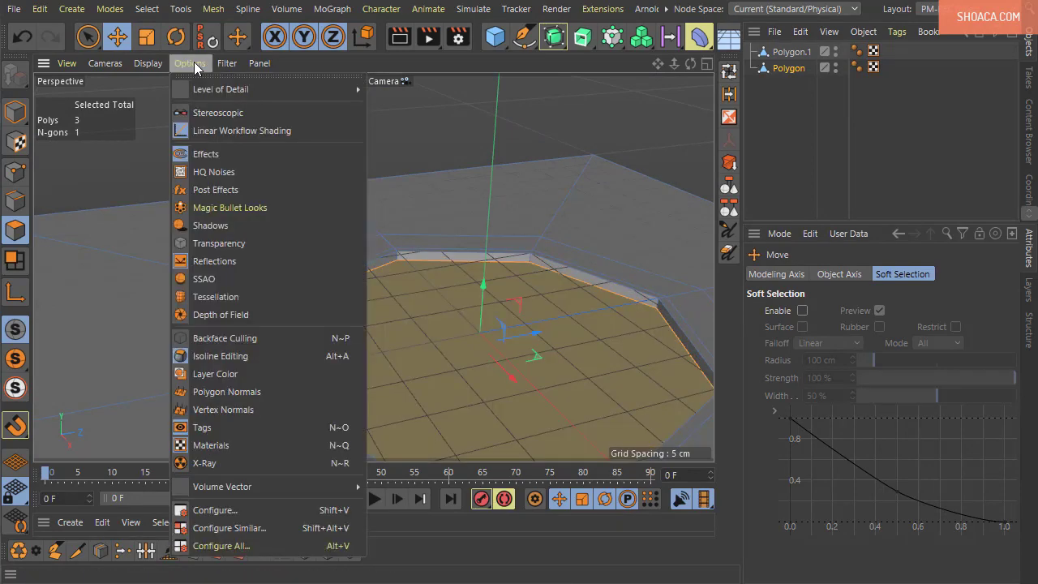
pyautogui.click(259, 391)
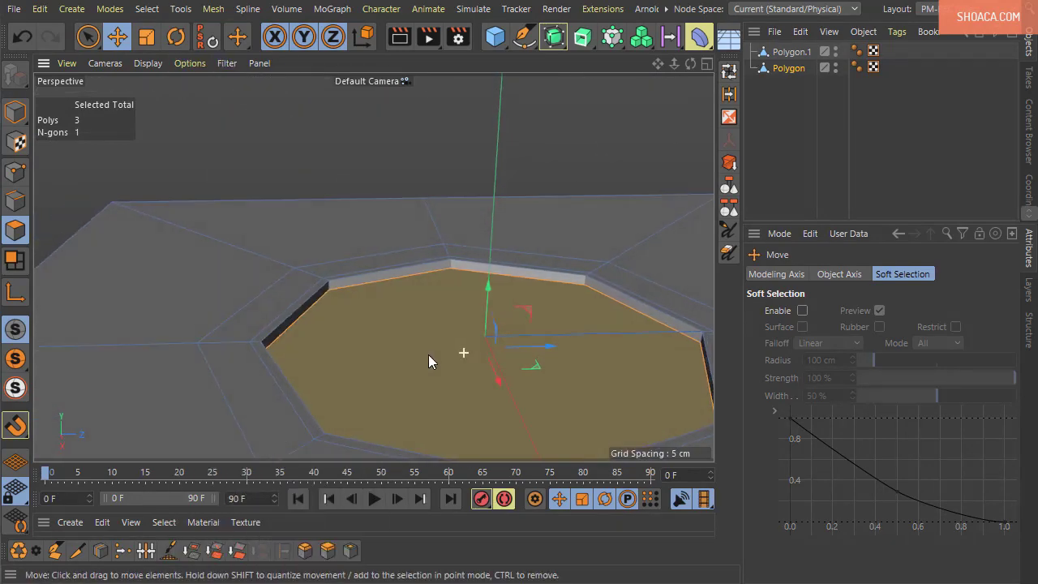
pyautogui.keyDown('alt'); pyautogui.moveTo(428, 355); pyautogui.dragTo(347, 263); pyautogui.keyUp('alt')
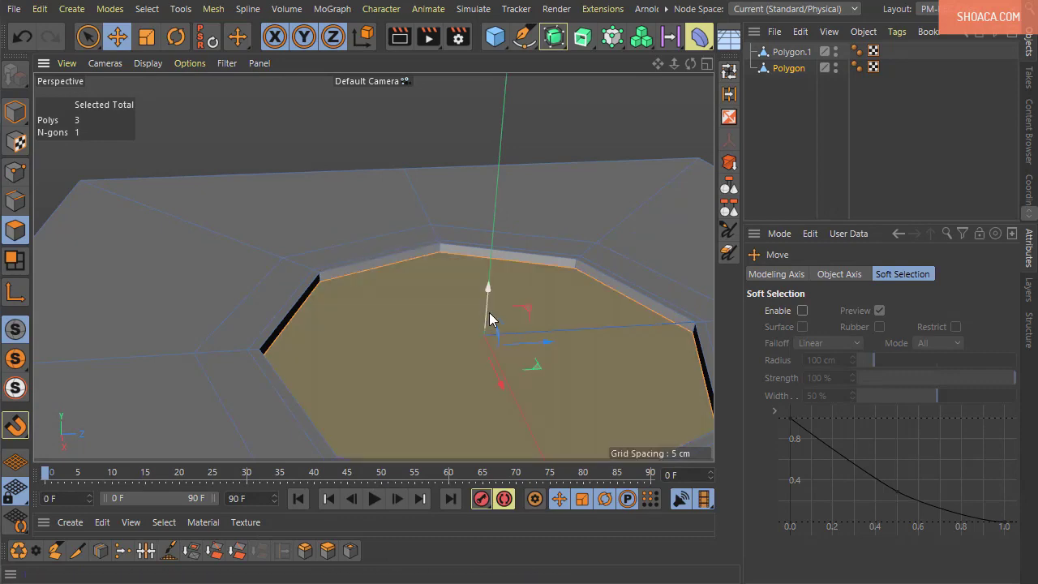
pyautogui.moveTo(488, 287)
pyautogui.mouseDown()
pyautogui.moveTo(474, 459)
pyautogui.moveTo(562, 375)
pyautogui.mouseUp()
pyautogui.scroll(3, 475, 252)
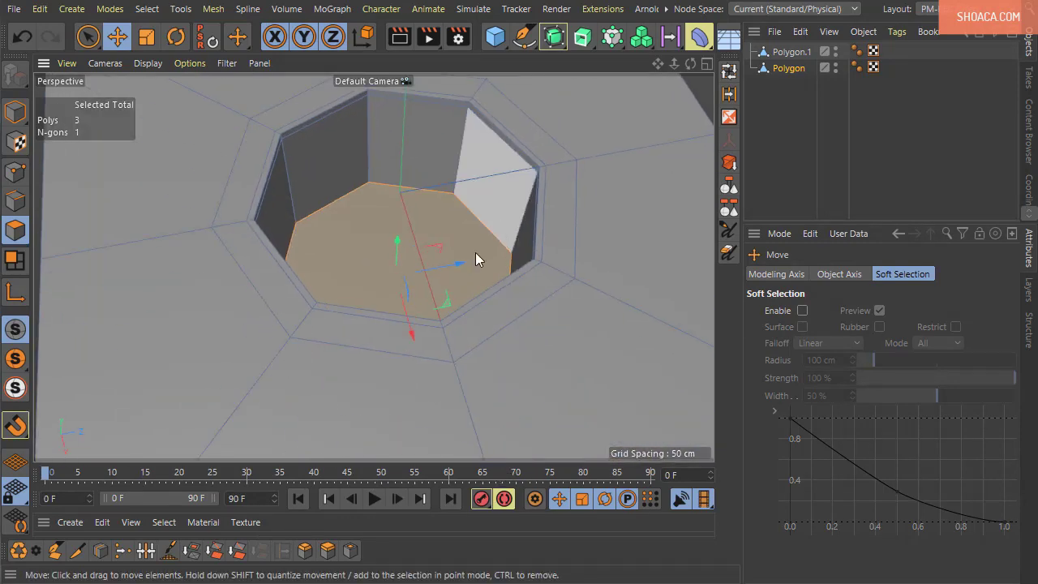
pyautogui.scroll(5, 475, 252)
pyautogui.scroll(-1, 422, 268)
pyautogui.moveTo(374, 239); pyautogui.dragTo(373, 242)
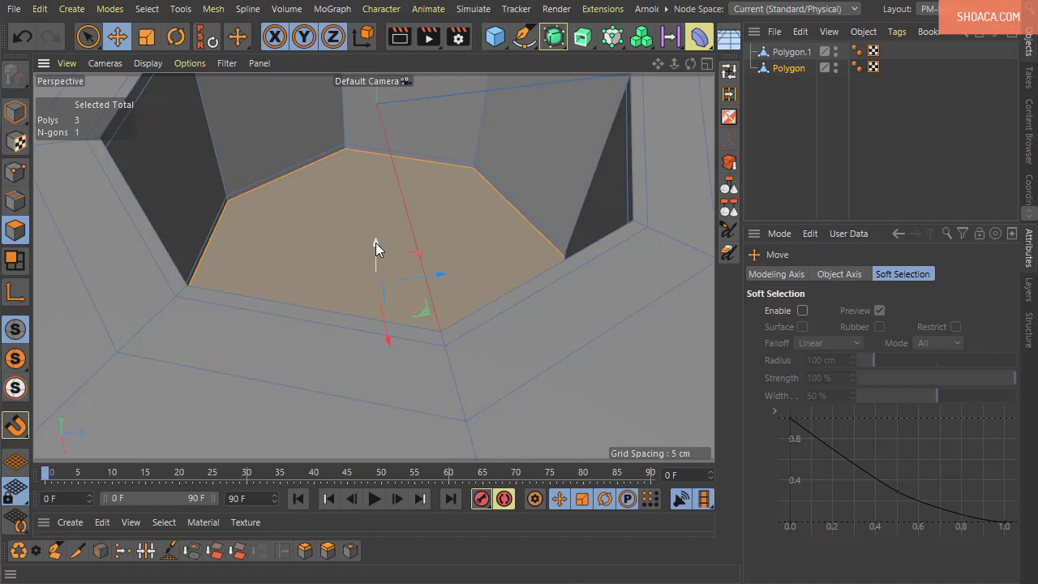
# Step: Inset the pit floor slightly smaller with a Ctrl-scale
pyautogui.rightClick(349, 217)
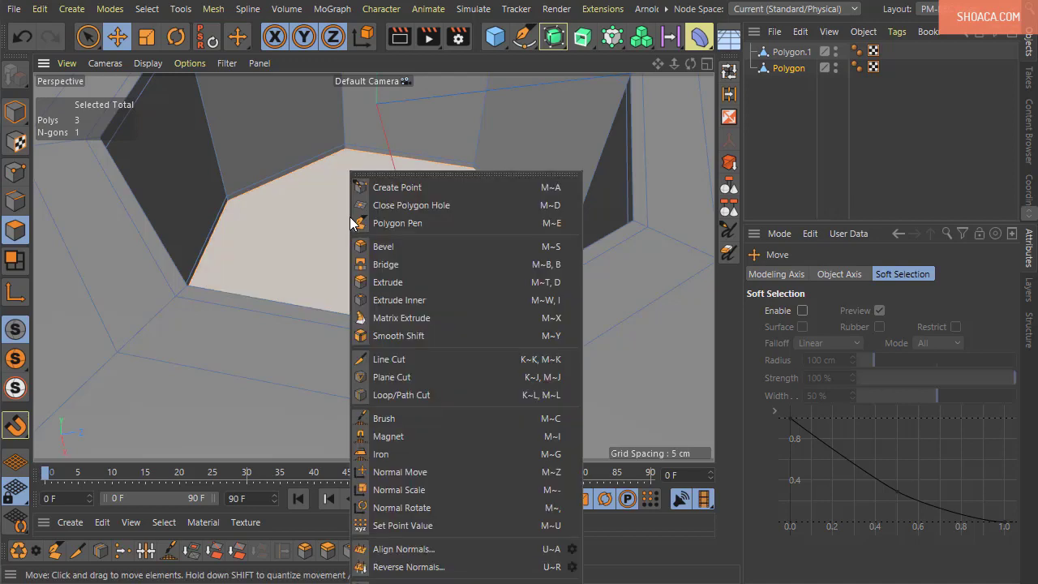
pyautogui.click(146, 37)
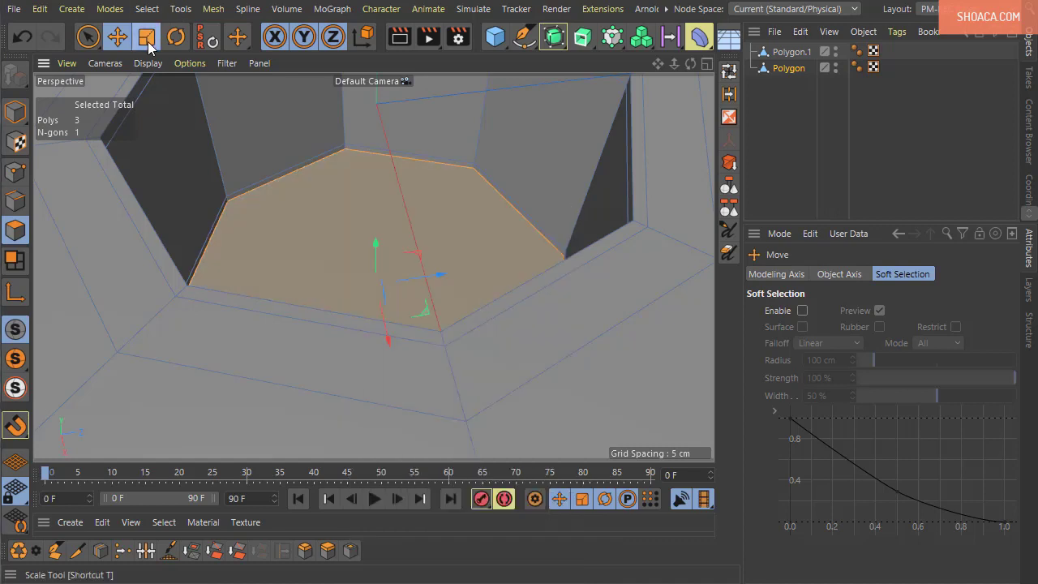
pyautogui.moveTo(500, 246); pyautogui.dragTo(492, 248)
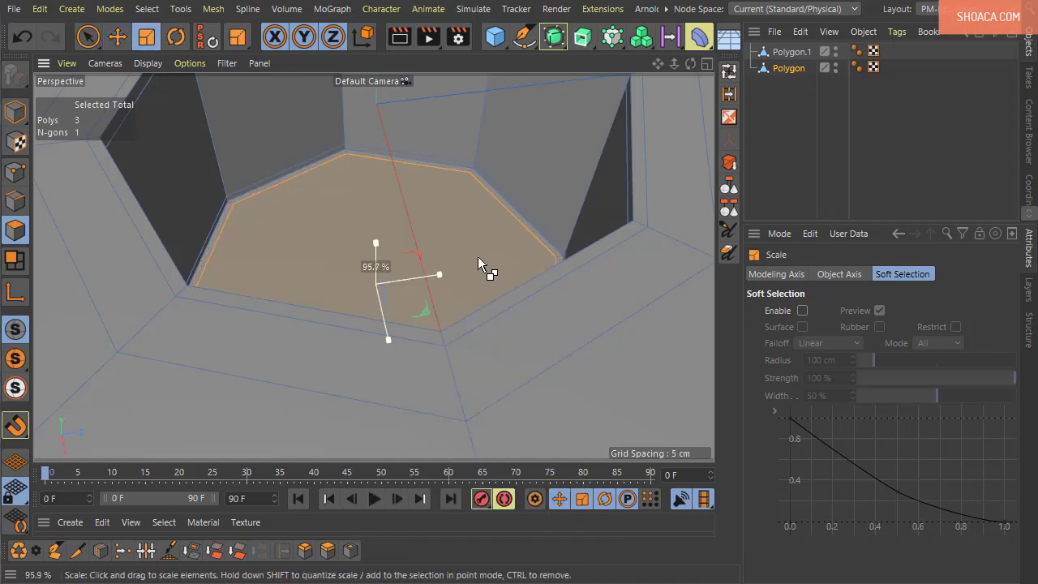
pyautogui.moveTo(478, 256); pyautogui.dragTo(488, 254)
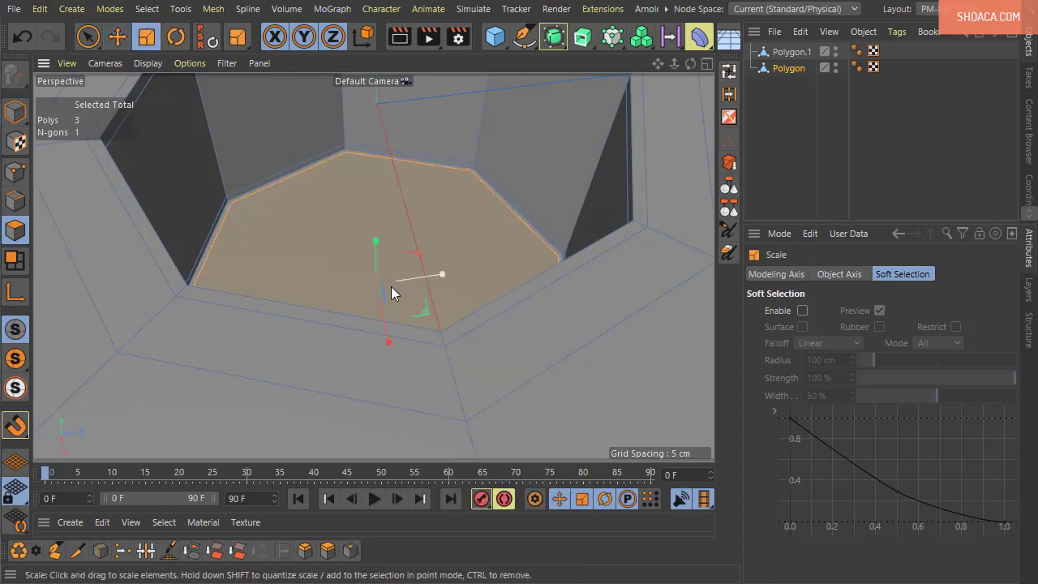
pyautogui.scroll(-3, 357, 288)
pyautogui.scroll(-3, 322, 267)
pyautogui.moveTo(322, 265)
pyautogui.keyDown('alt'); pyautogui.mouseDown()
pyautogui.moveTo(451, 364)
pyautogui.moveTo(404, 196)
pyautogui.moveTo(375, 327)
pyautogui.mouseUp(); pyautogui.keyUp('alt')
pyautogui.moveTo(403, 379)
pyautogui.keyDown('alt'); pyautogui.mouseDown()
pyautogui.moveTo(317, 456)
pyautogui.moveTo(301, 419)
pyautogui.moveTo(328, 444)
pyautogui.moveTo(316, 414)
pyautogui.moveTo(324, 381)
pyautogui.mouseUp(); pyautogui.keyUp('alt')
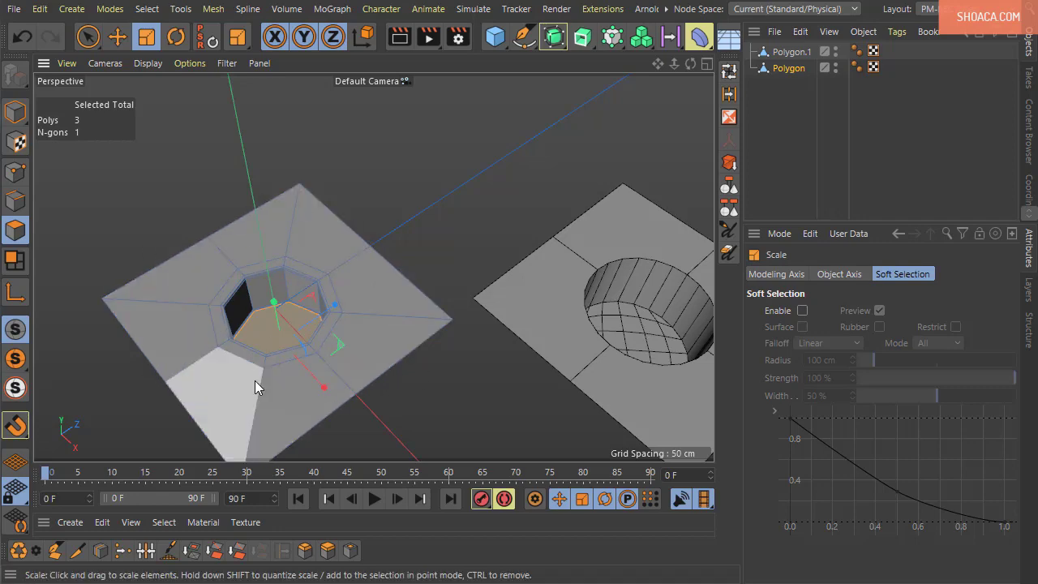
# Step: Enable N-gon Lines in the viewport Filter menu
pyautogui.moveTo(251, 381)
pyautogui.keyDown('alt'); pyautogui.mouseDown()
pyautogui.moveTo(263, 381)
pyautogui.moveTo(354, 259)
pyautogui.mouseUp(); pyautogui.keyUp('alt')
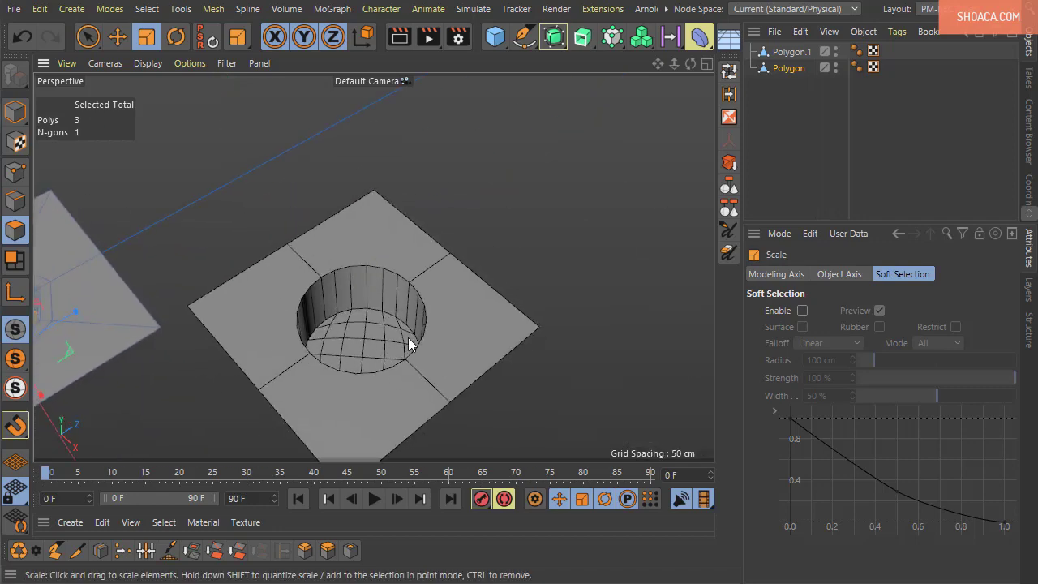
pyautogui.moveTo(409, 344)
pyautogui.keyDown('alt'); pyautogui.mouseDown()
pyautogui.moveTo(449, 222)
pyautogui.moveTo(433, 447)
pyautogui.moveTo(449, 447)
pyautogui.moveTo(412, 328)
pyautogui.mouseUp(); pyautogui.keyUp('alt')
pyautogui.click(226, 64)
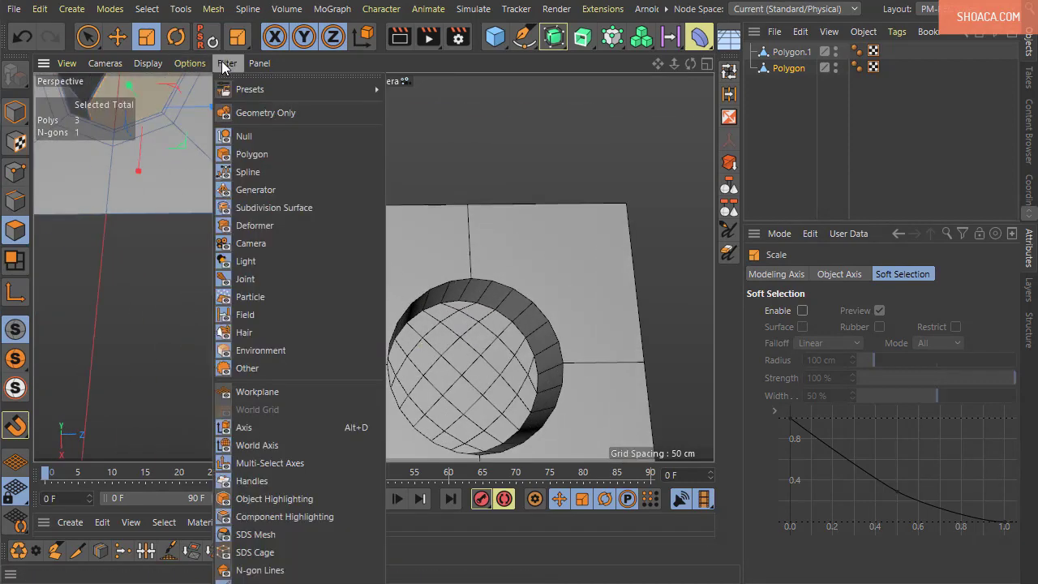
pyautogui.click(267, 570)
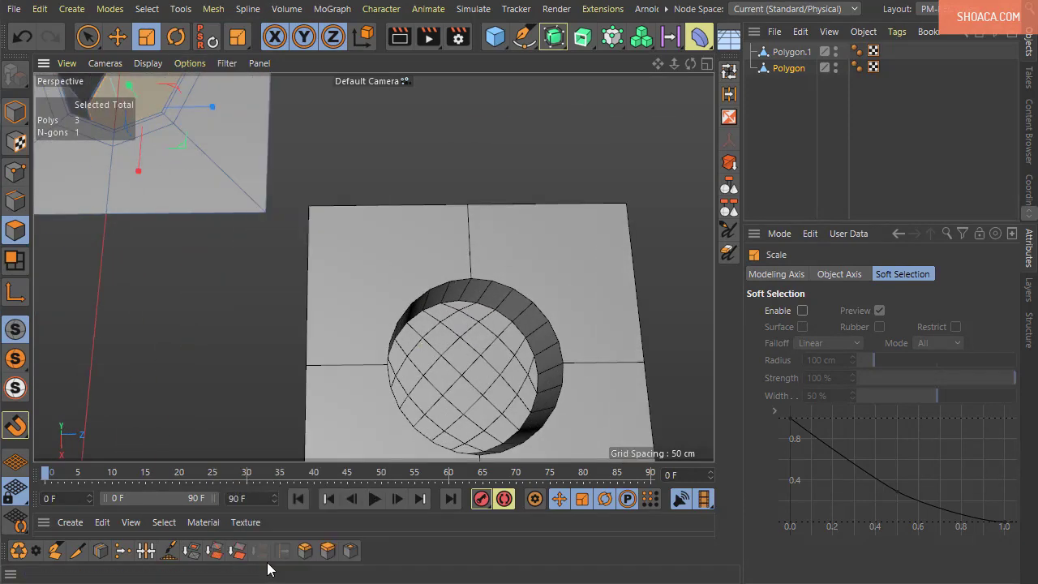
# Step: Select Polygon.1 and frame both holed planes, looking down on the octagonal one
pyautogui.click(788, 52)
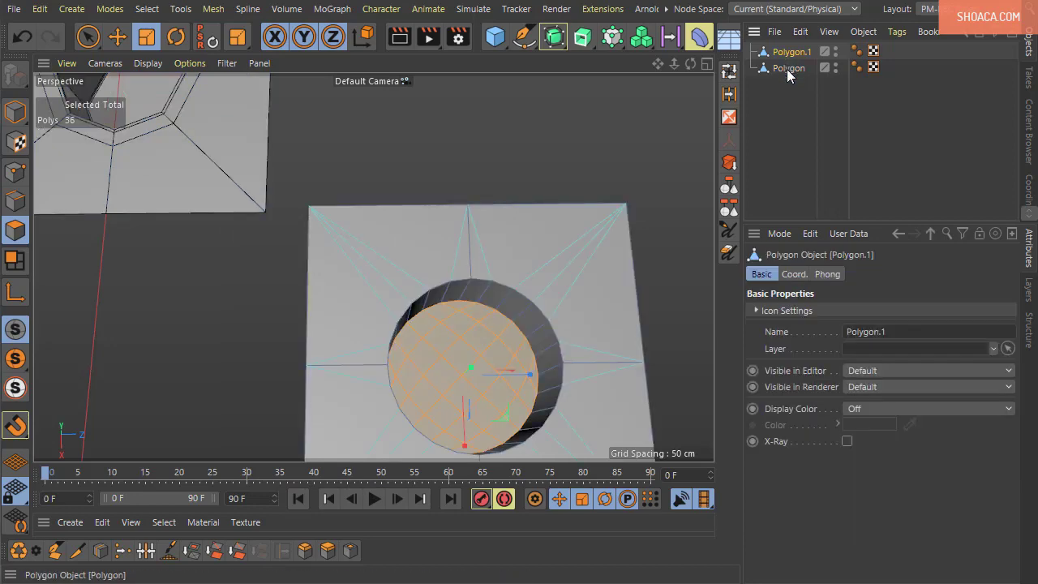
pyautogui.moveTo(663, 174)
pyautogui.keyDown('alt'); pyautogui.mouseDown()
pyautogui.moveTo(381, 332)
pyautogui.moveTo(315, 343)
pyautogui.moveTo(210, 413)
pyautogui.moveTo(184, 290)
pyautogui.moveTo(456, 313)
pyautogui.moveTo(506, 383)
pyautogui.mouseUp(); pyautogui.keyUp('alt')
pyautogui.scroll(3, 203, 294)
pyautogui.scroll(2, 237, 283)
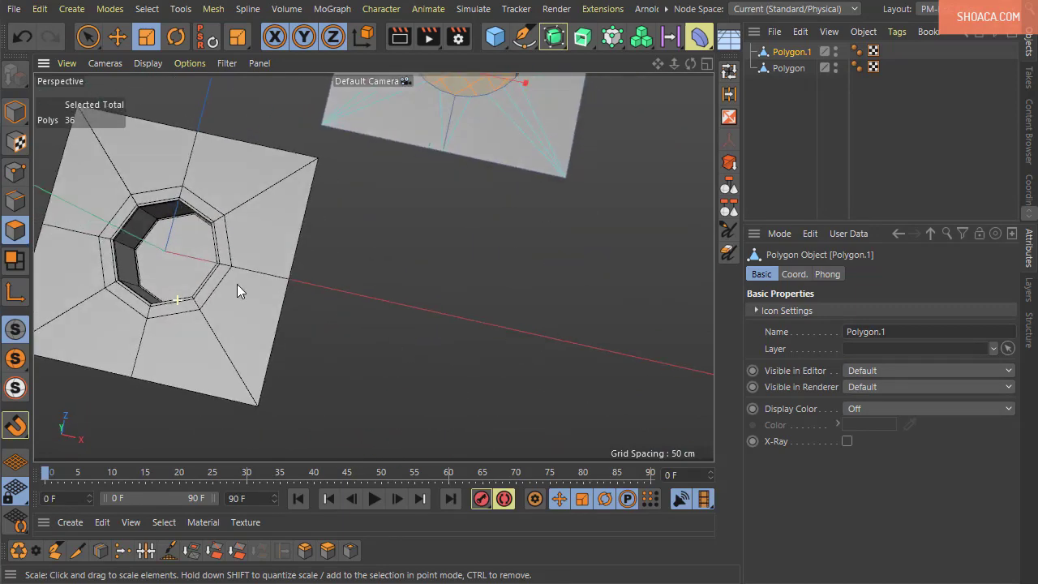
pyautogui.moveTo(237, 284)
pyautogui.keyDown('alt'); pyautogui.mouseDown()
pyautogui.moveTo(201, 243)
pyautogui.moveTo(288, 321)
pyautogui.moveTo(308, 378)
pyautogui.mouseUp(); pyautogui.keyUp('alt')
# Step: Select the octagonal Polygon plane and shrink its centre floor octagon further
pyautogui.click(788, 69)
pyautogui.scroll(3, 340, 348)
pyautogui.scroll(2, 372, 319)
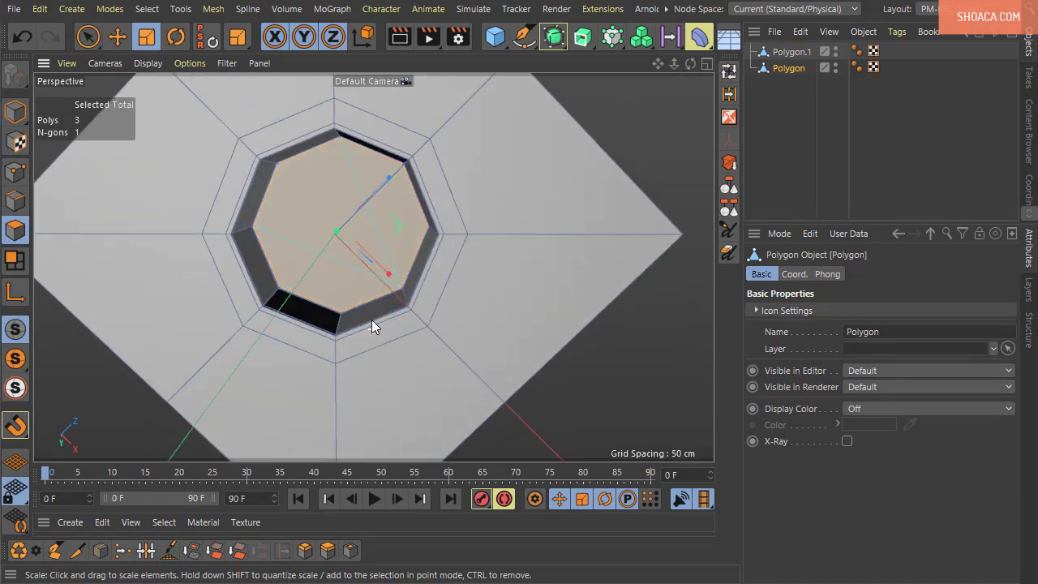
pyautogui.keyDown('alt'); pyautogui.moveTo(372, 324); pyautogui.dragTo(579, 292); pyautogui.keyUp('alt')
pyautogui.moveTo(488, 388)
pyautogui.keyDown('alt'); pyautogui.mouseDown()
pyautogui.moveTo(398, 297)
pyautogui.moveTo(398, 386)
pyautogui.moveTo(394, 327)
pyautogui.moveTo(494, 368)
pyautogui.moveTo(220, 324)
pyautogui.moveTo(459, 317)
pyautogui.moveTo(634, 213)
pyautogui.moveTo(339, 380)
pyautogui.moveTo(416, 340)
pyautogui.mouseUp(); pyautogui.keyUp('alt')
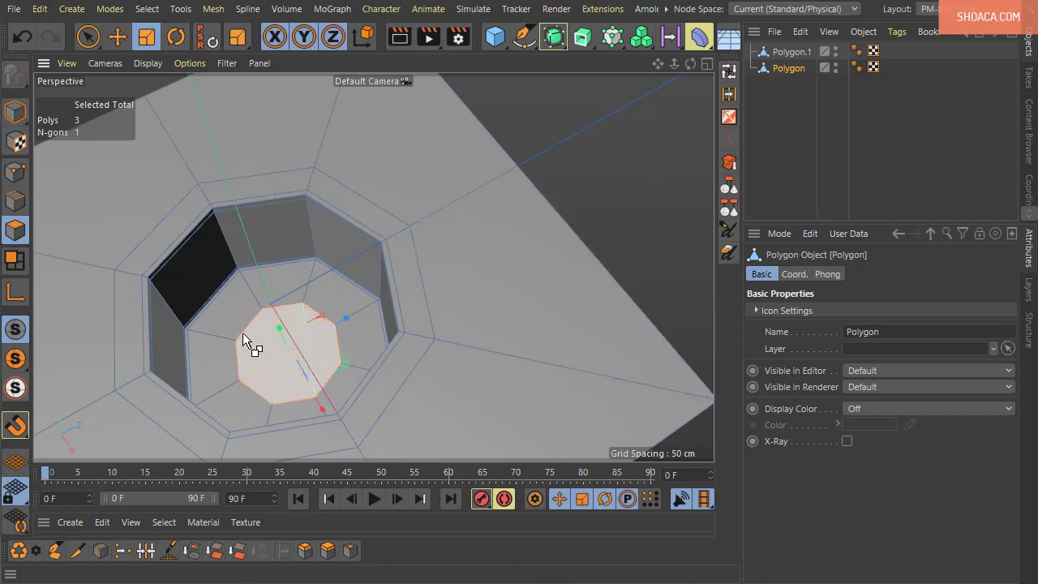
pyautogui.moveTo(610, 338)
pyautogui.mouseDown()
pyautogui.moveTo(621, 254)
pyautogui.moveTo(514, 366)
pyautogui.moveTo(454, 389)
pyautogui.mouseUp()
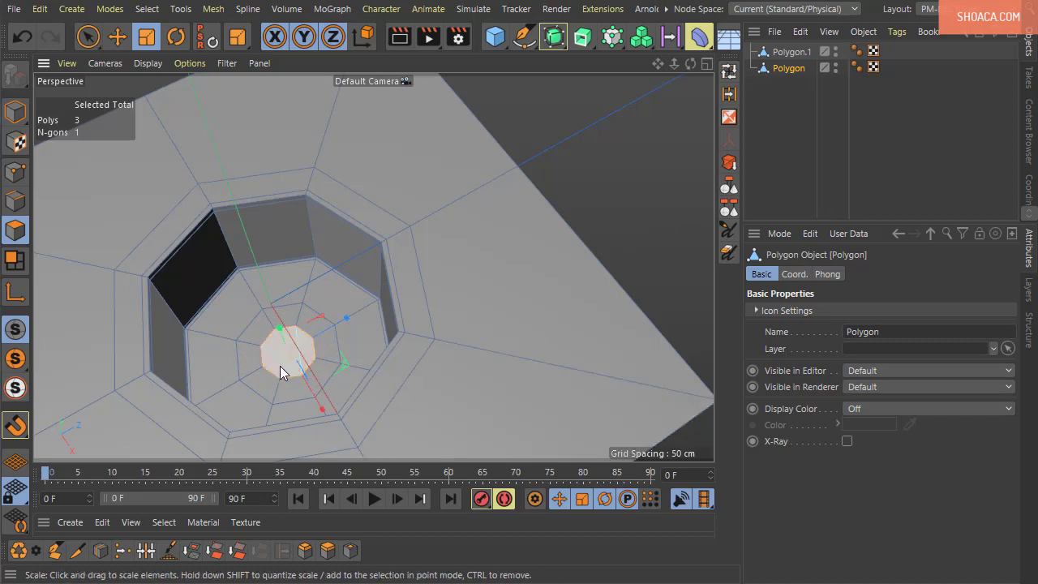
# Step: Select the small centre n-gon via Point mode and delete it
pyautogui.rightClick(282, 356)
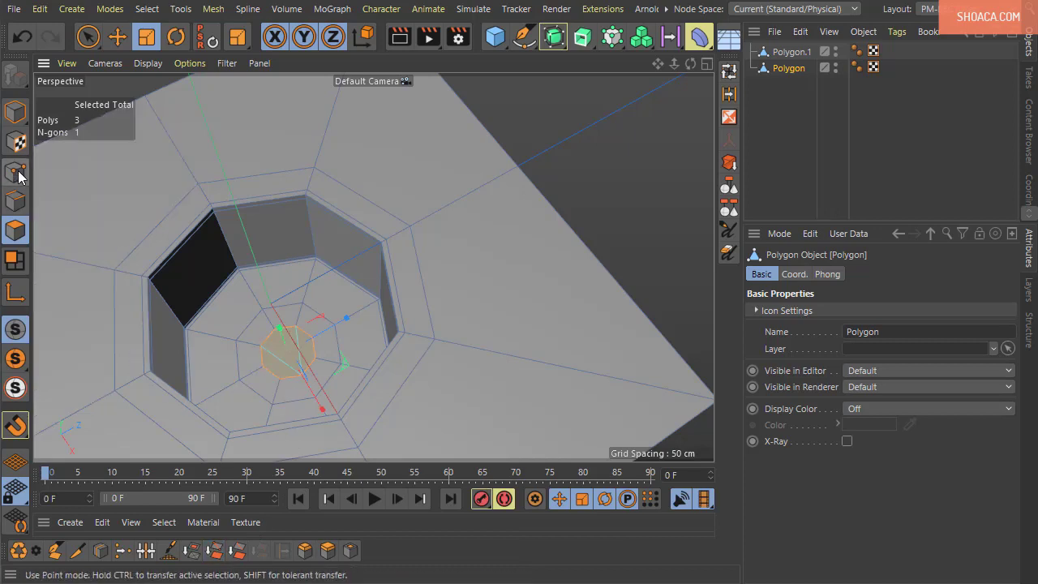
pyautogui.click(17, 175)
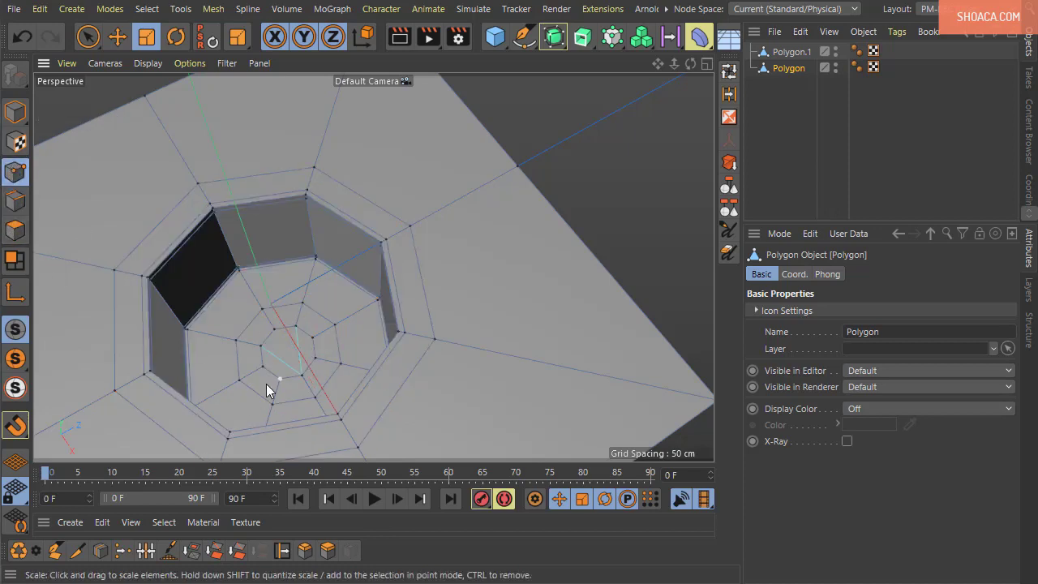
pyautogui.click(15, 230)
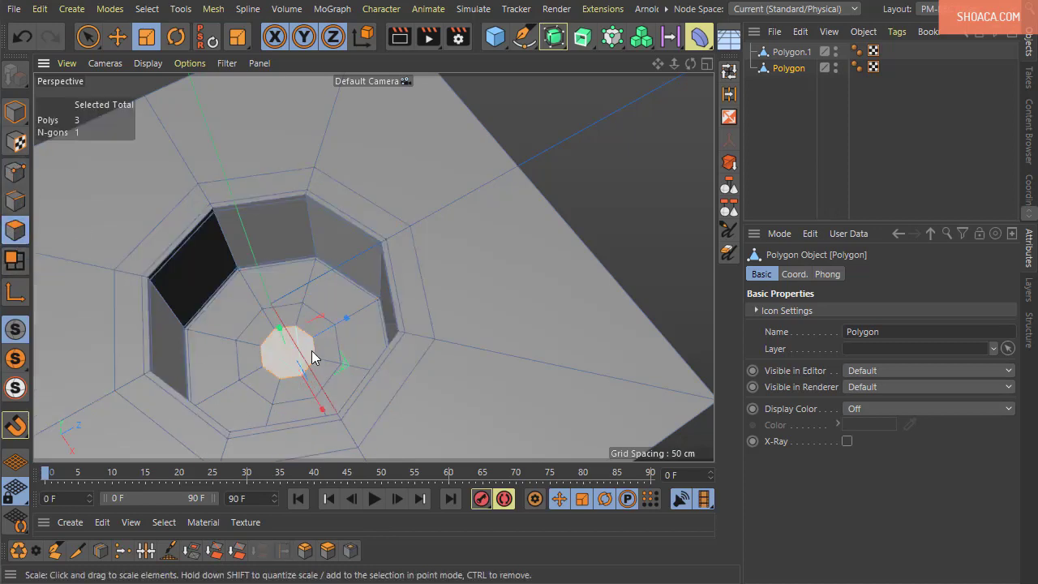
pyautogui.keyDown('ctrl'); pyautogui.click(15, 172); pyautogui.keyUp('ctrl')
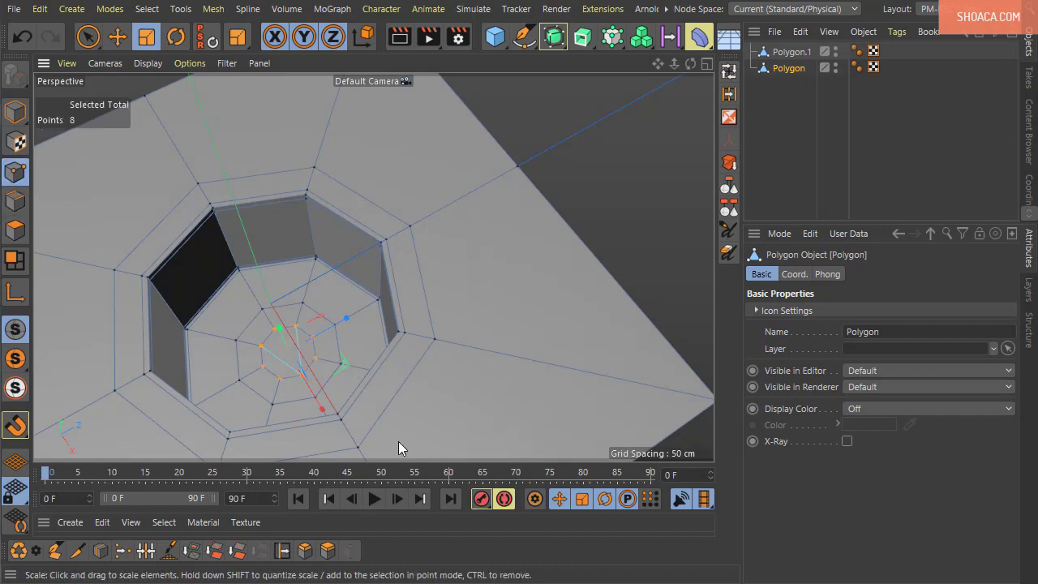
pyautogui.keyDown('ctrl'); pyautogui.click(15, 231); pyautogui.keyUp('ctrl')
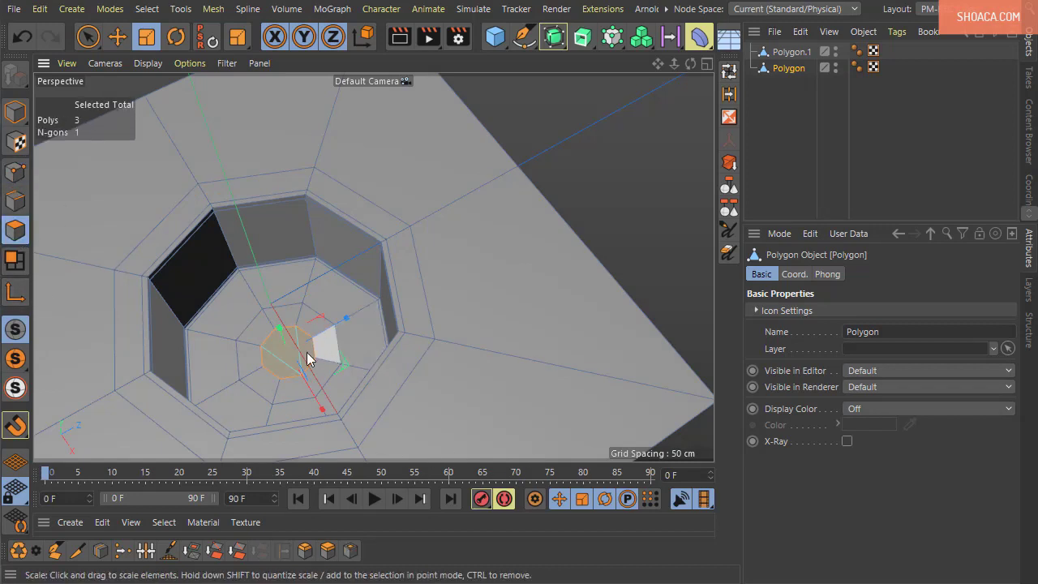
pyautogui.press('Delete')
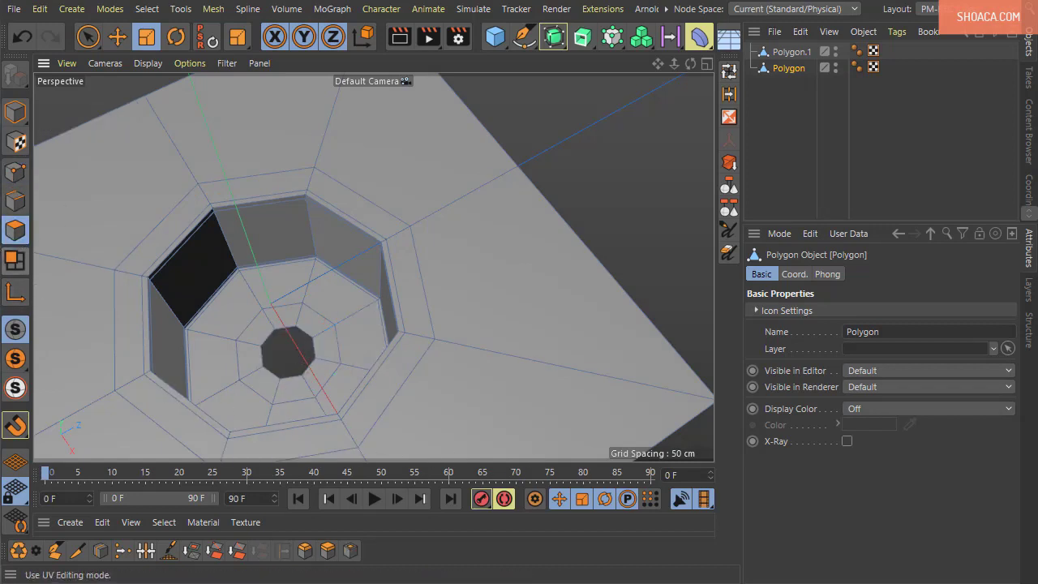
# Step: Weld the small hole's eight border points into one centre vertex
pyautogui.click(15, 172)
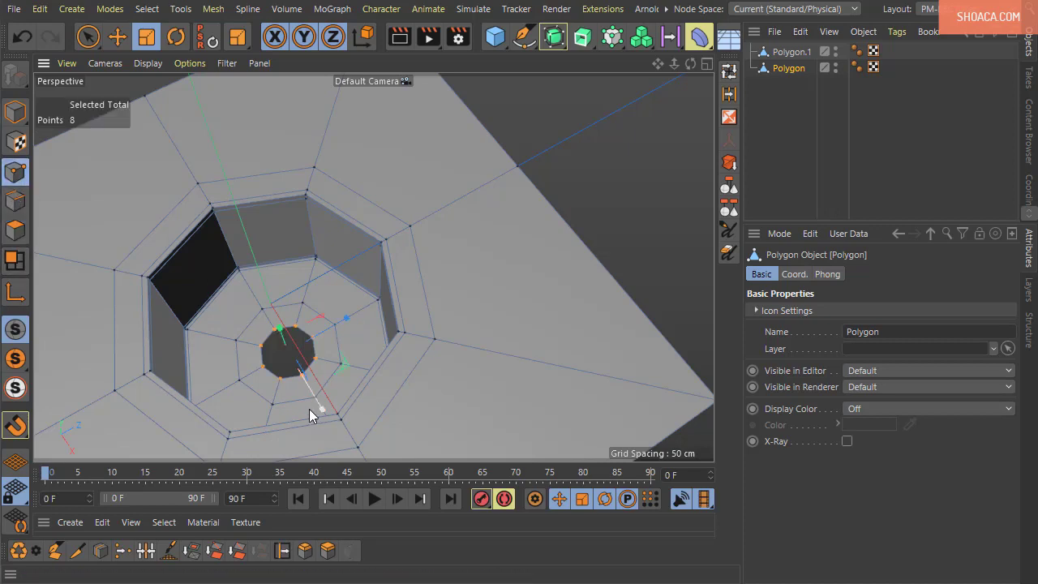
pyautogui.scroll(5, 270, 374)
pyautogui.rightClick(272, 308)
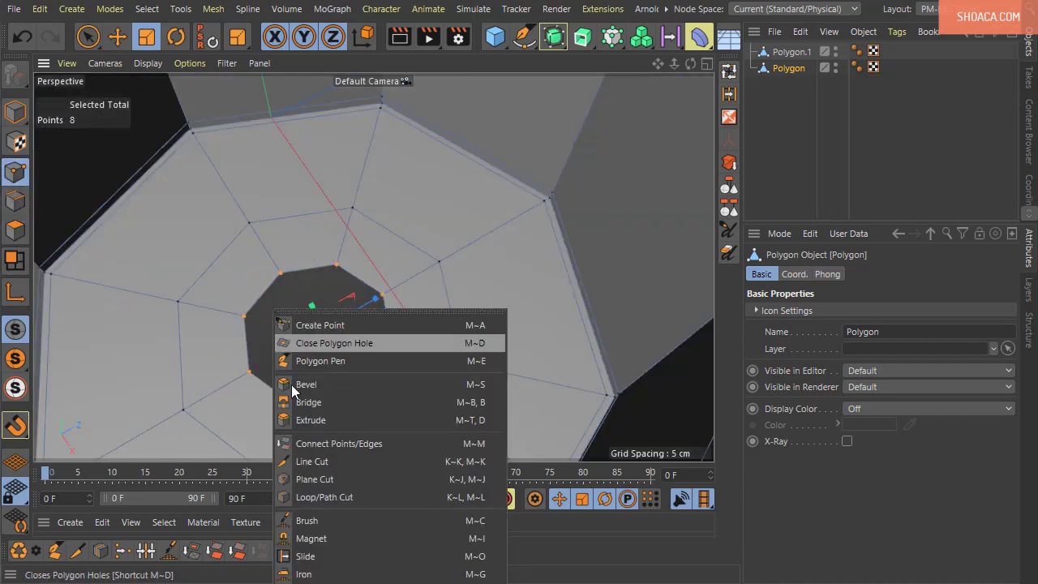
pyautogui.click(308, 582)
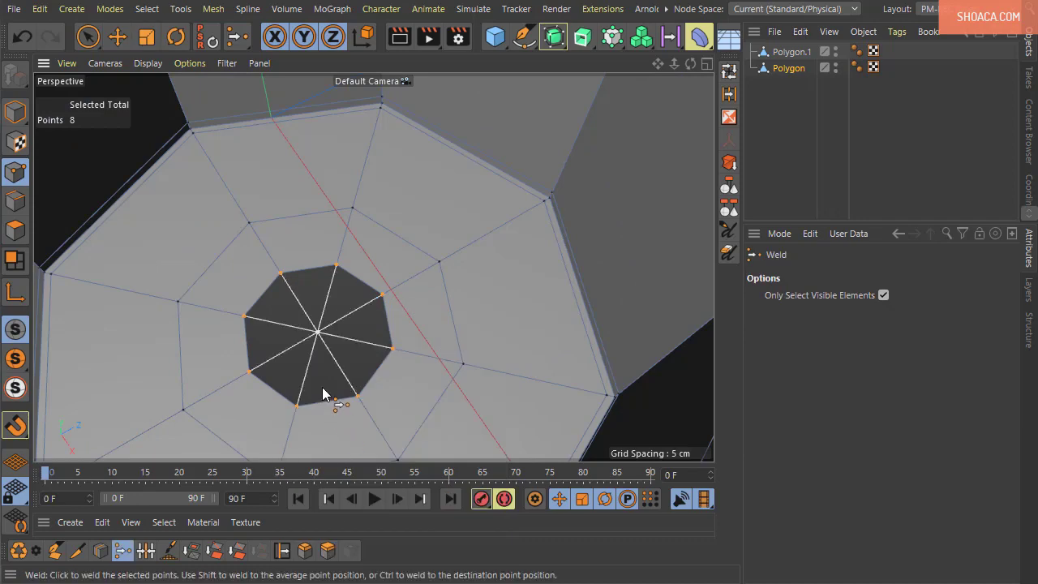
pyautogui.click(317, 338)
pyautogui.scroll(-3, 332, 365)
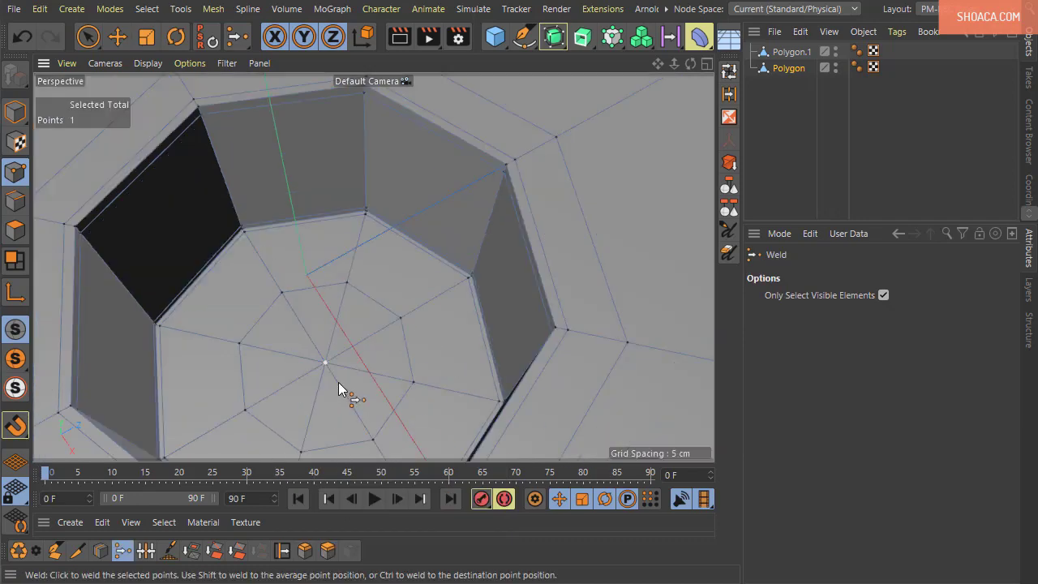
pyautogui.scroll(-2, 391, 401)
pyautogui.scroll(4, 320, 340)
pyautogui.keyDown('alt'); pyautogui.moveTo(326, 375); pyautogui.dragTo(263, 252, button='middle'); pyautogui.keyUp('alt')
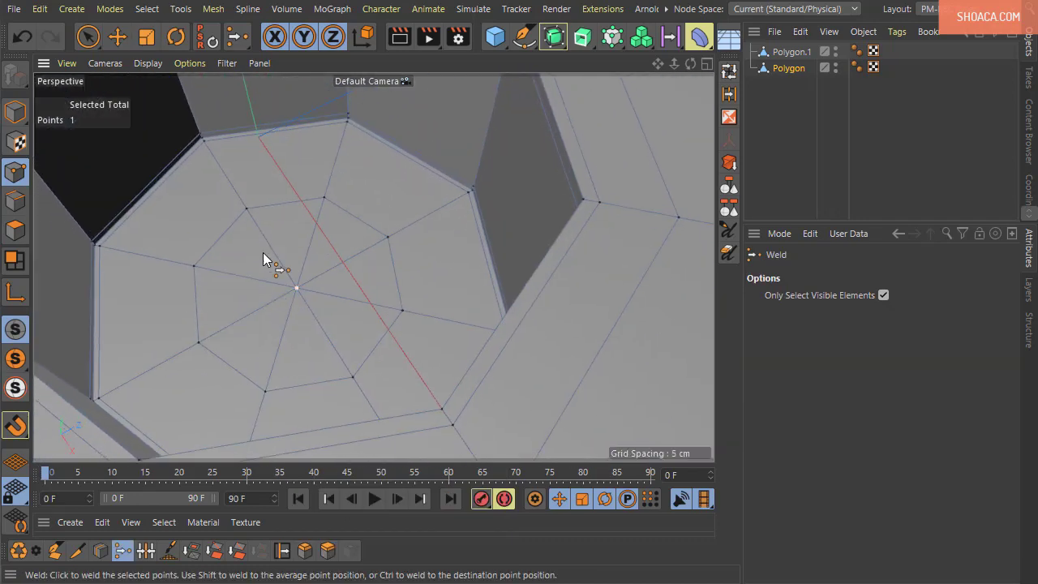
# Step: Use Live Selection to try selecting edges and triangles of the centre fan
pyautogui.click(90, 37)
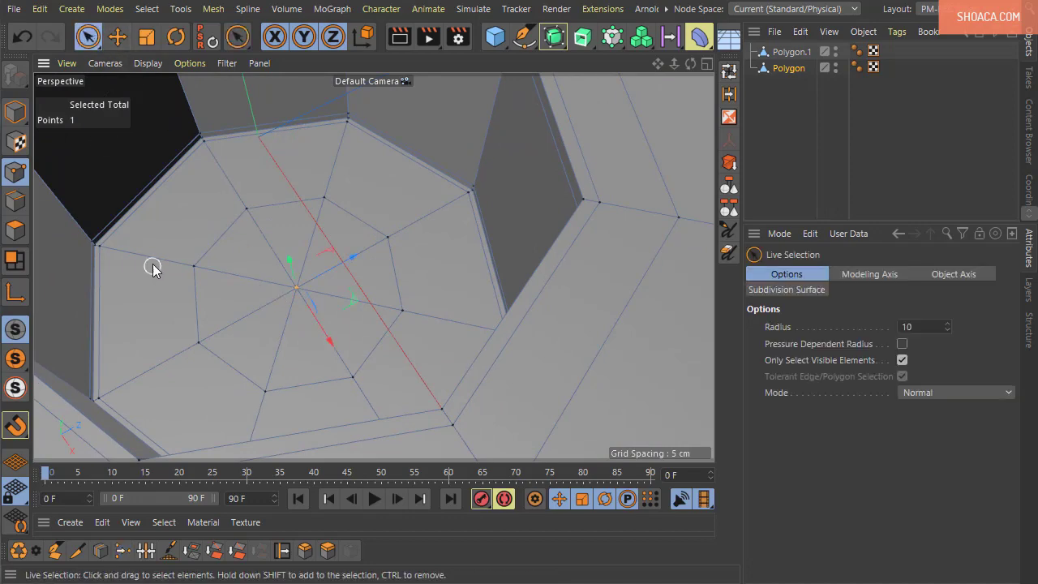
pyautogui.click(15, 201)
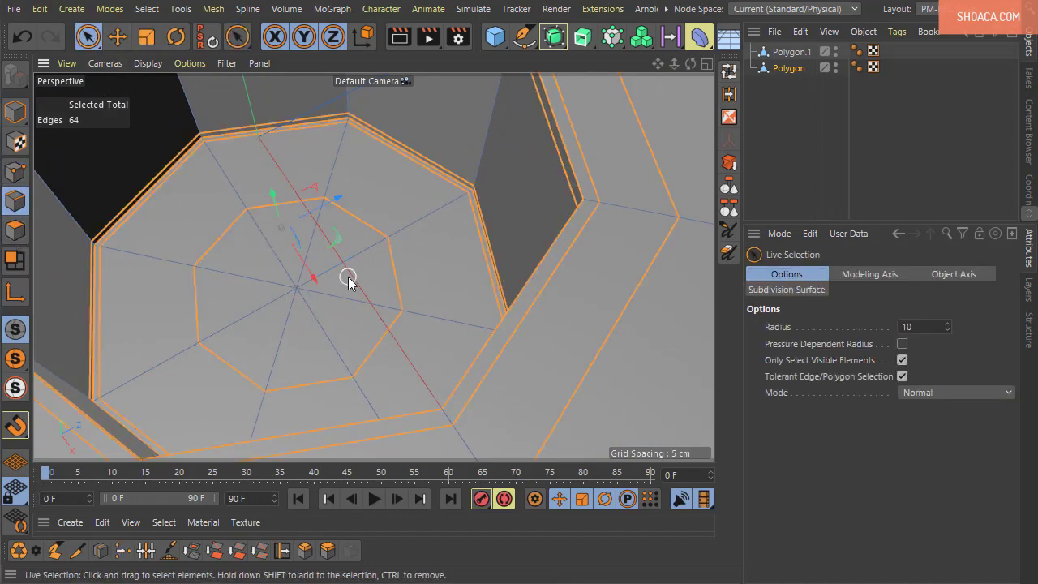
pyautogui.click(285, 283)
pyautogui.moveTo(259, 344); pyautogui.dragTo(329, 341)
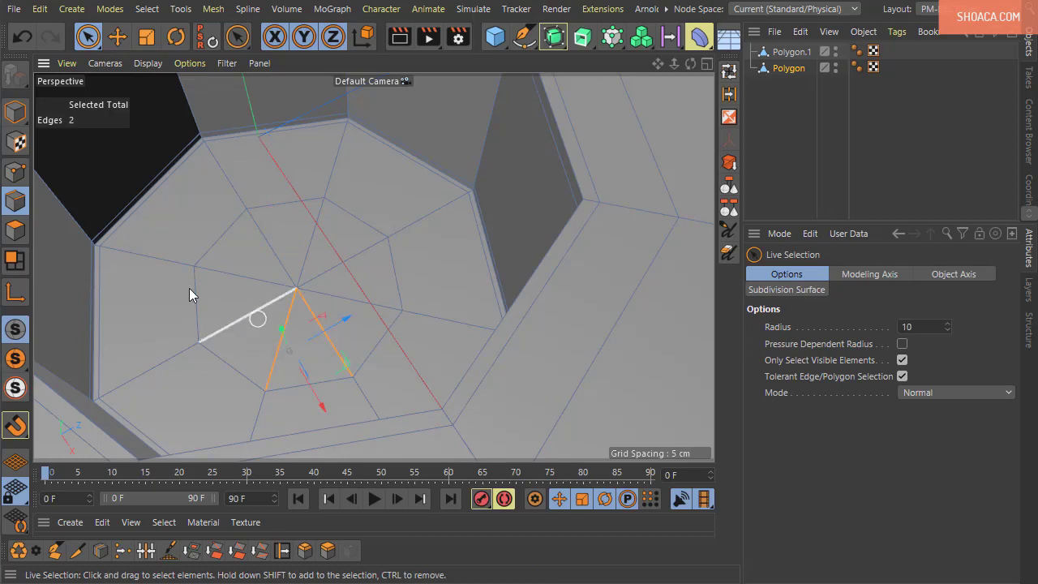
pyautogui.click(15, 231)
pyautogui.click(304, 344)
pyautogui.moveTo(316, 344); pyautogui.dragTo(256, 306)
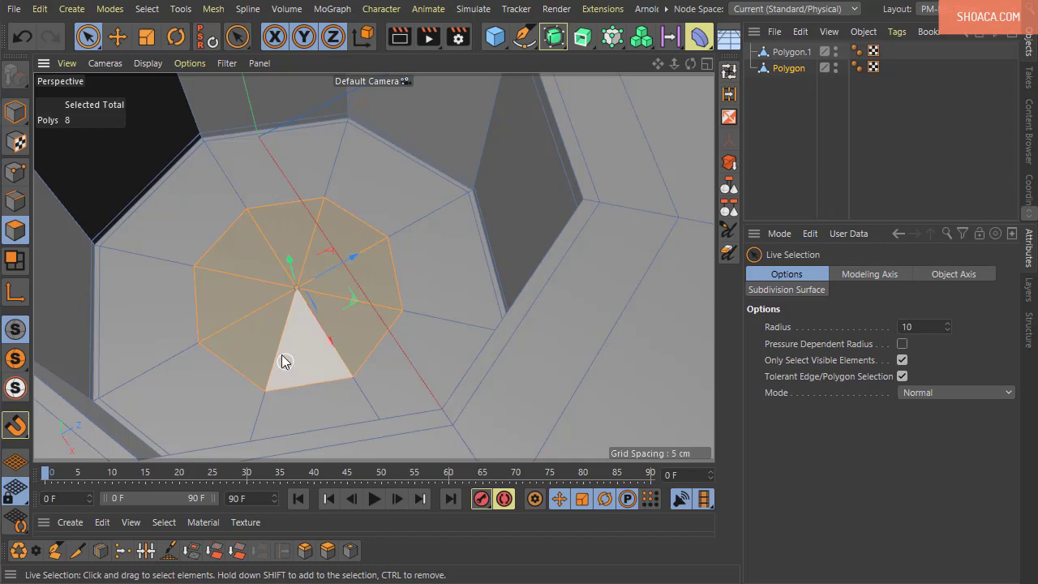
pyautogui.moveTo(238, 262)
pyautogui.mouseDown()
pyautogui.moveTo(345, 247)
pyautogui.moveTo(241, 320)
pyautogui.mouseUp()
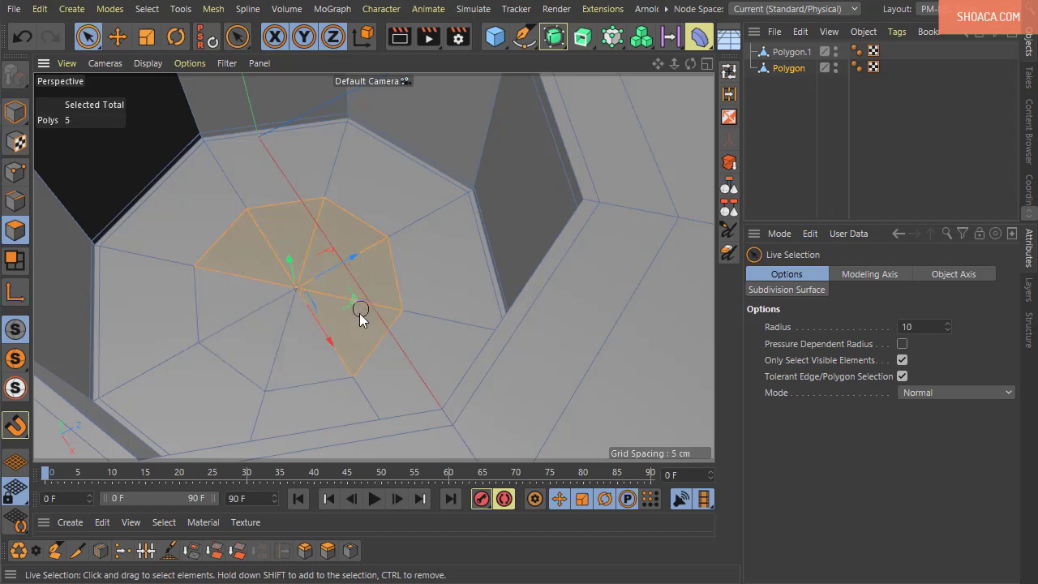
pyautogui.click(248, 326)
# Step: Select four alternate spoke edges and dissolve them, leaving four quads
pyautogui.click(14, 200)
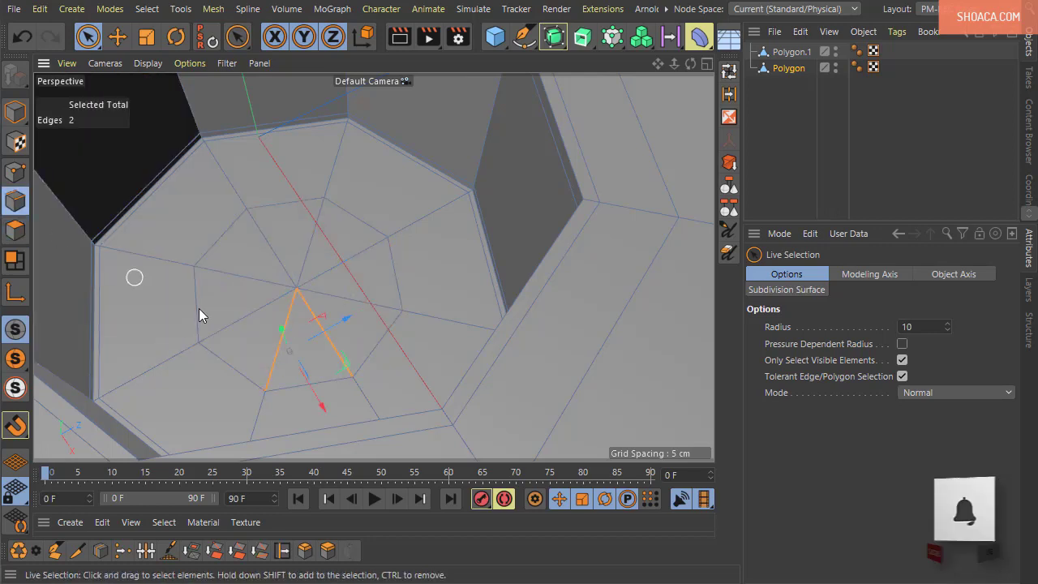
pyautogui.click(245, 315)
pyautogui.keyDown('shift'); pyautogui.click(339, 268); pyautogui.keyUp('shift')
pyautogui.keyDown('shift'); pyautogui.click(259, 232); pyautogui.keyUp('shift')
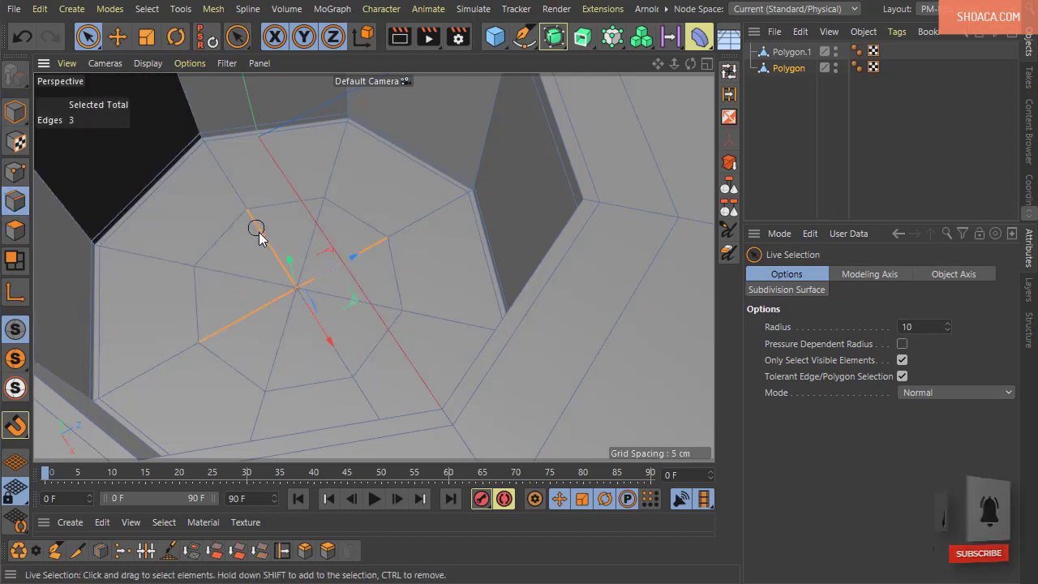
pyautogui.keyDown('shift'); pyautogui.click(330, 341); pyautogui.keyUp('shift')
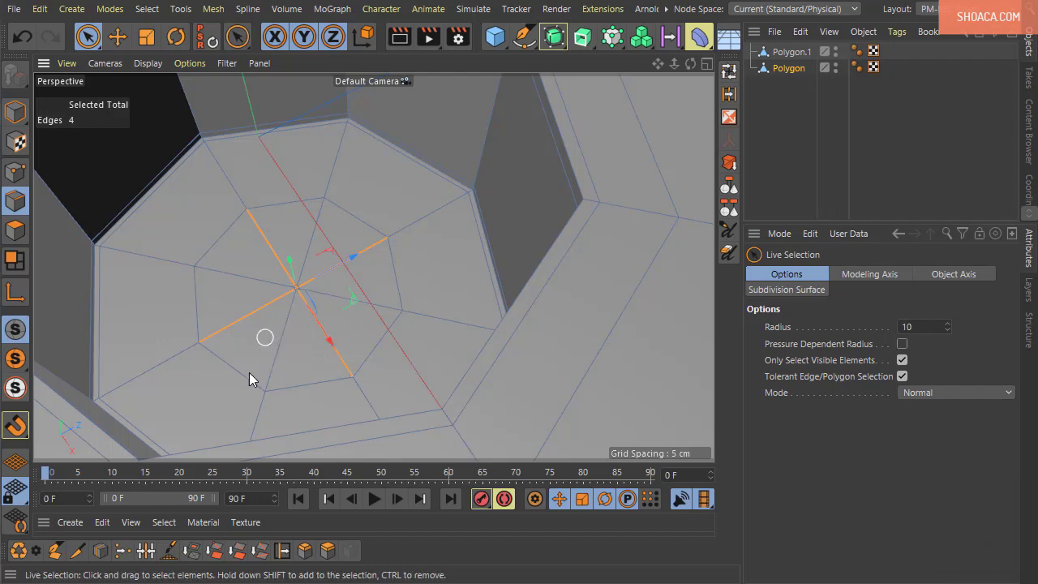
pyautogui.click(215, 551)
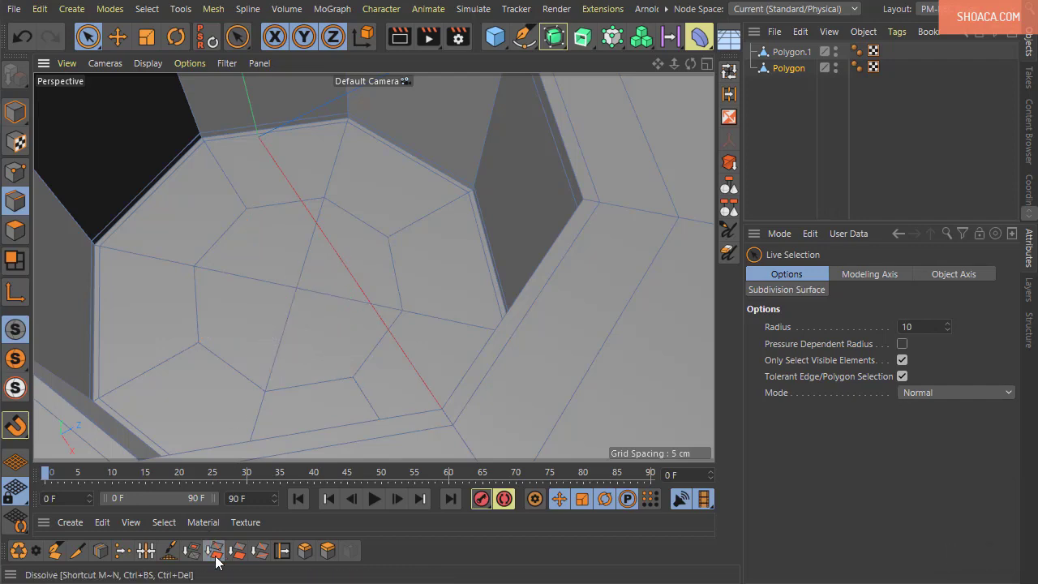
pyautogui.scroll(-8, 316, 243)
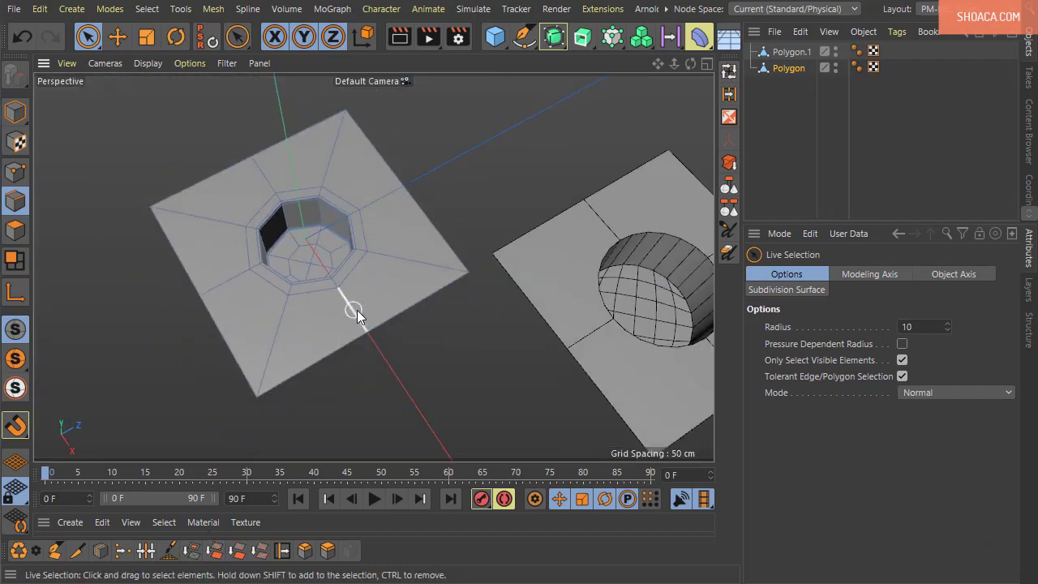
# Step: Put both planes under their own Subdivision Surface objects and inspect the smoothed holes
pyautogui.moveTo(356, 310)
pyautogui.keyDown('alt'); pyautogui.mouseDown()
pyautogui.moveTo(408, 351)
pyautogui.moveTo(364, 285)
pyautogui.moveTo(262, 343)
pyautogui.moveTo(354, 359)
pyautogui.moveTo(357, 346)
pyautogui.mouseUp(); pyautogui.keyUp('alt')
pyautogui.keyDown('ctrl'); pyautogui.click(790, 51); pyautogui.keyUp('ctrl')
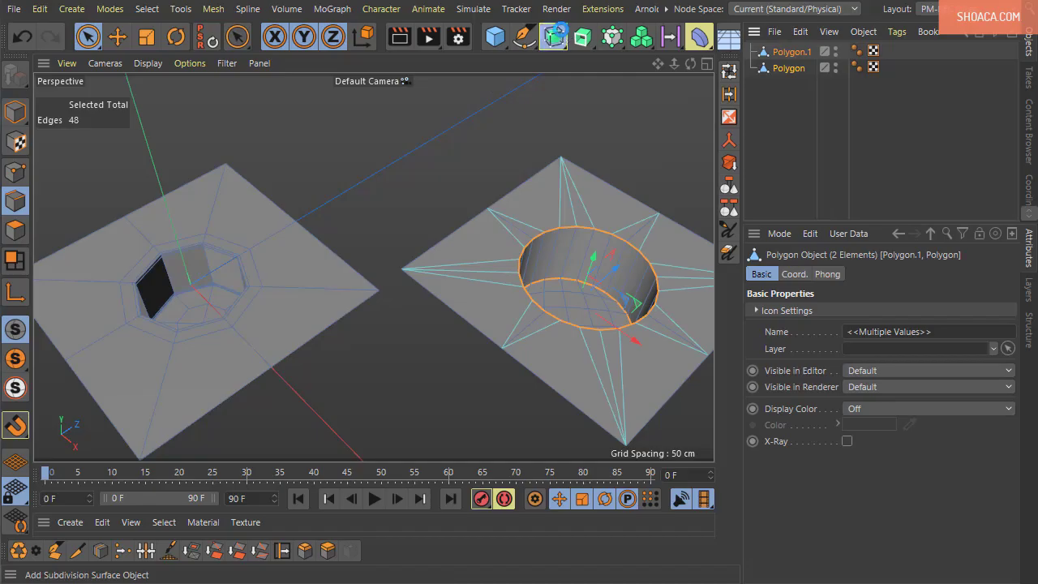
pyautogui.click(552, 36)
pyautogui.moveTo(315, 245)
pyautogui.keyDown('alt'); pyautogui.mouseDown()
pyautogui.moveTo(359, 384)
pyautogui.moveTo(380, 289)
pyautogui.moveTo(336, 365)
pyautogui.moveTo(309, 364)
pyautogui.mouseUp(); pyautogui.keyUp('alt')
pyautogui.scroll(-5, 246, 390)
pyautogui.moveTo(246, 390)
pyautogui.keyDown('alt'); pyautogui.mouseDown()
pyautogui.moveTo(420, 368)
pyautogui.moveTo(418, 179)
pyautogui.moveTo(463, 349)
pyautogui.moveTo(443, 385)
pyautogui.moveTo(514, 283)
pyautogui.moveTo(396, 320)
pyautogui.mouseUp(); pyautogui.keyUp('alt')
pyautogui.scroll(3, 336, 373)
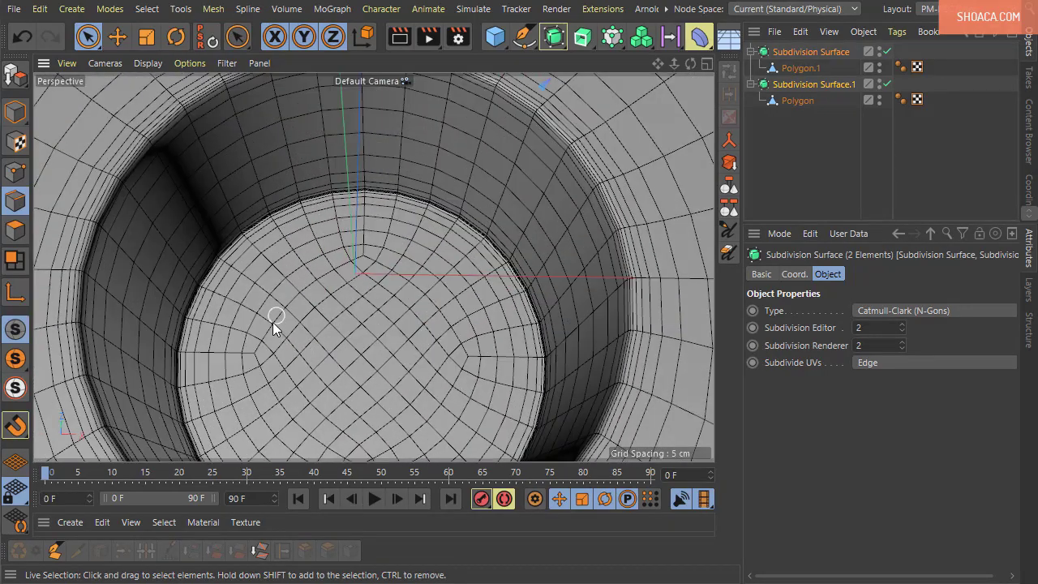
pyautogui.scroll(-2, 292, 330)
pyautogui.scroll(-5, 421, 243)
pyautogui.moveTo(421, 243)
pyautogui.keyDown('alt'); pyautogui.mouseDown()
pyautogui.moveTo(267, 308)
pyautogui.moveTo(254, 203)
pyautogui.mouseUp(); pyautogui.keyUp('alt')
pyautogui.scroll(2, 351, 254)
pyautogui.moveTo(351, 255)
pyautogui.keyDown('alt'); pyautogui.mouseDown()
pyautogui.moveTo(255, 295)
pyautogui.moveTo(147, 217)
pyautogui.moveTo(172, 135)
pyautogui.moveTo(357, 250)
pyautogui.moveTo(374, 245)
pyautogui.moveTo(262, 331)
pyautogui.moveTo(220, 340)
pyautogui.moveTo(268, 389)
pyautogui.mouseUp(); pyautogui.keyUp('alt')
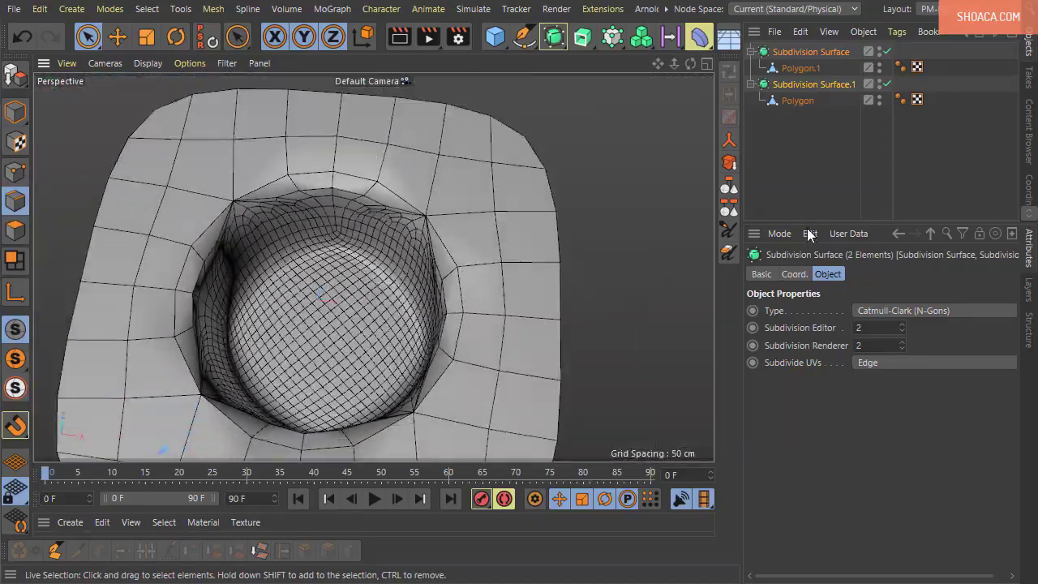
# Step: Disable both Subdivision Surface generators
pyautogui.click(887, 52)
pyautogui.click(886, 85)
pyautogui.scroll(-5, 421, 364)
pyautogui.moveTo(421, 364)
pyautogui.keyDown('alt'); pyautogui.mouseDown()
pyautogui.moveTo(301, 193)
pyautogui.moveTo(338, 335)
pyautogui.moveTo(498, 324)
pyautogui.moveTo(403, 352)
pyautogui.moveTo(143, 332)
pyautogui.moveTo(333, 328)
pyautogui.moveTo(249, 356)
pyautogui.moveTo(254, 406)
pyautogui.mouseUp(); pyautogui.keyUp('alt')
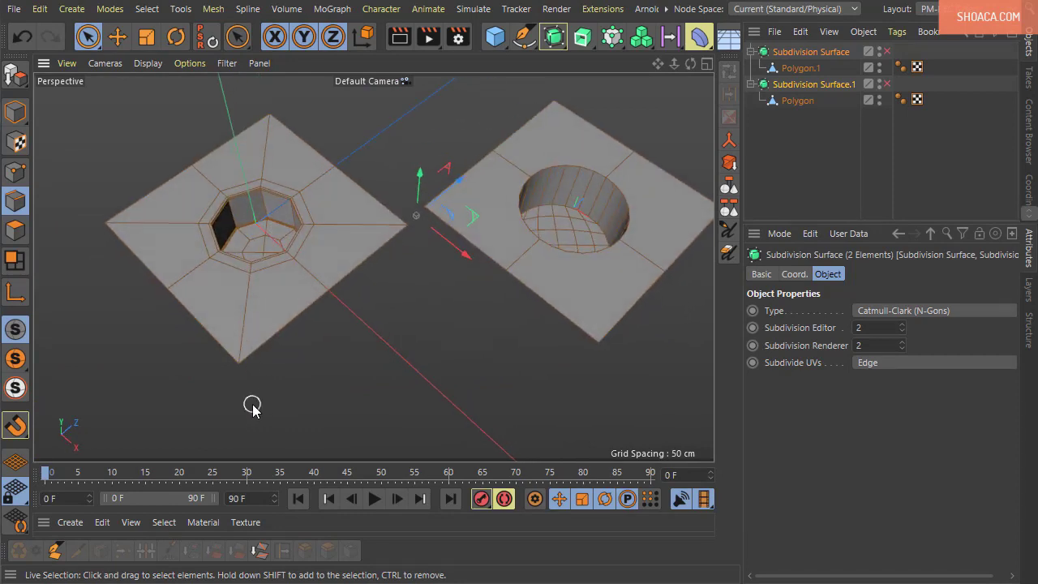